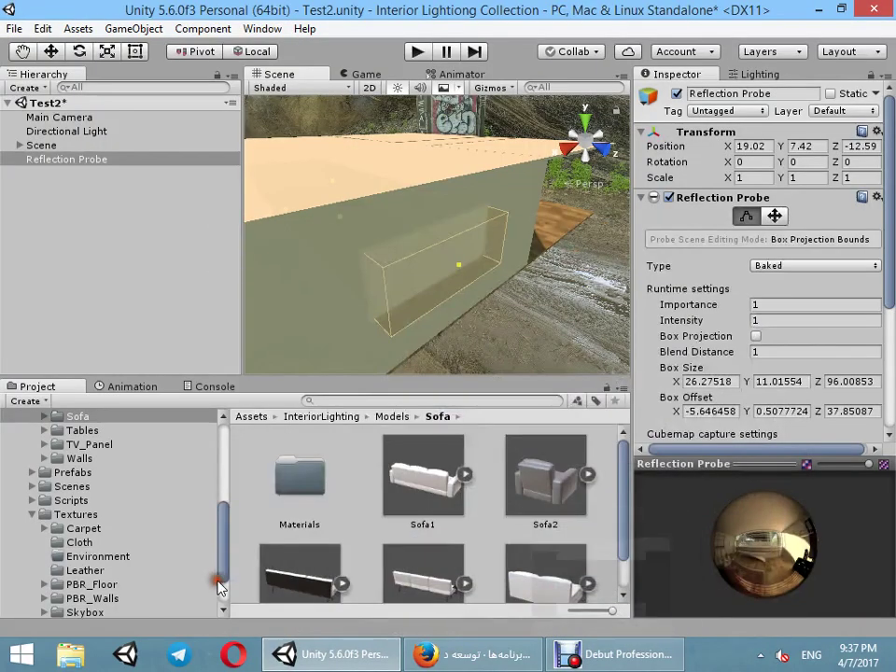
- Enlarge the Reflection Probe's box to about 155 × 33.5 × 100 so it covers the room
mouse_move(493, 254)
alt+mouse_down()
mouse_move(467, 257)
mouse_move(476, 257)
mouse_move(416, 201)
mouse_move(378, 194)
mouse_move(203, 212)
alt+mouse_up()
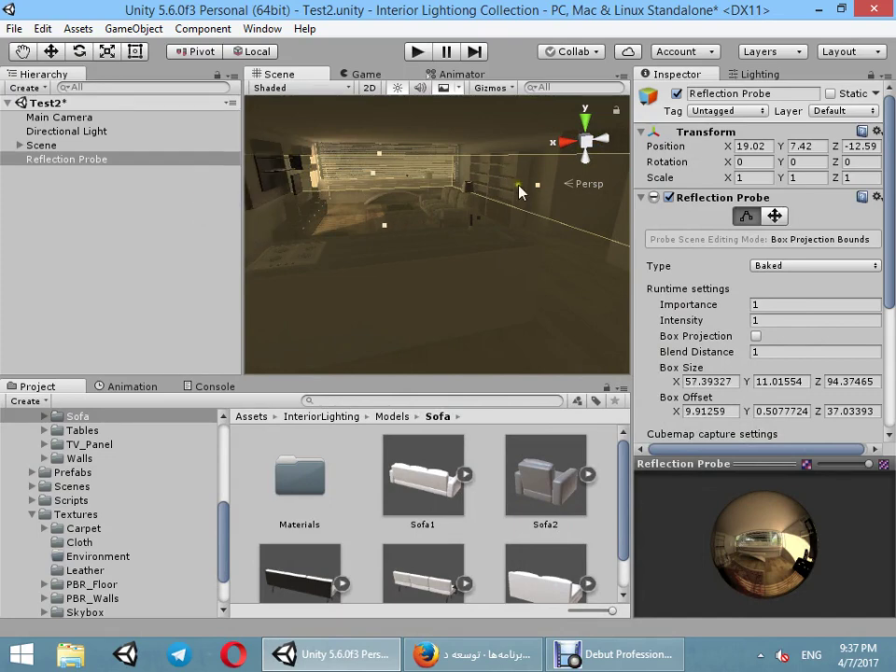
drag(538, 191, 740, 124)
mouse_move(438, 249)
alt+mouse_down()
mouse_move(552, 184)
mouse_move(581, 239)
mouse_move(598, 212)
alt+mouse_up()
alt+drag(523, 227, 364, 294)
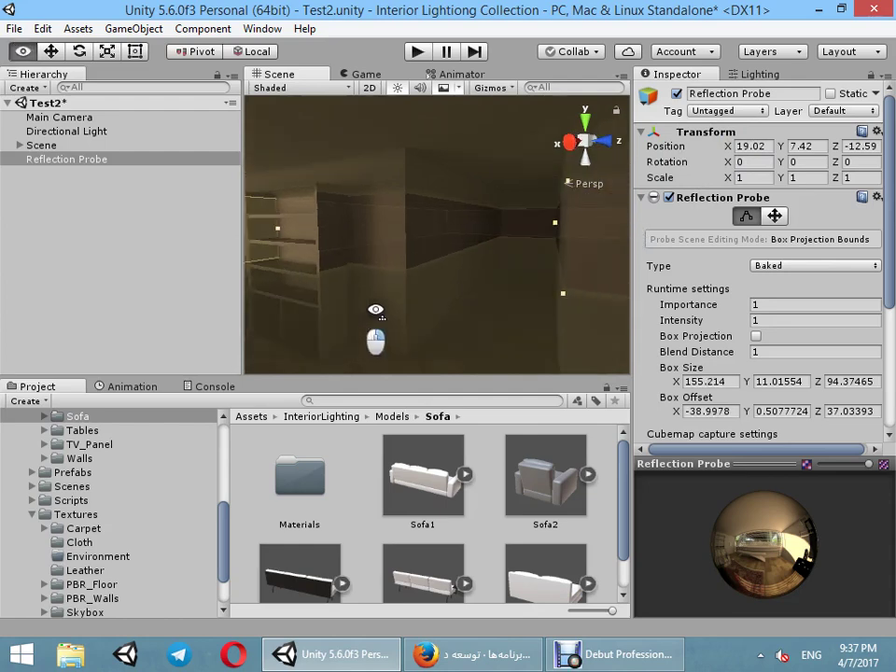
drag(464, 226, 467, 158)
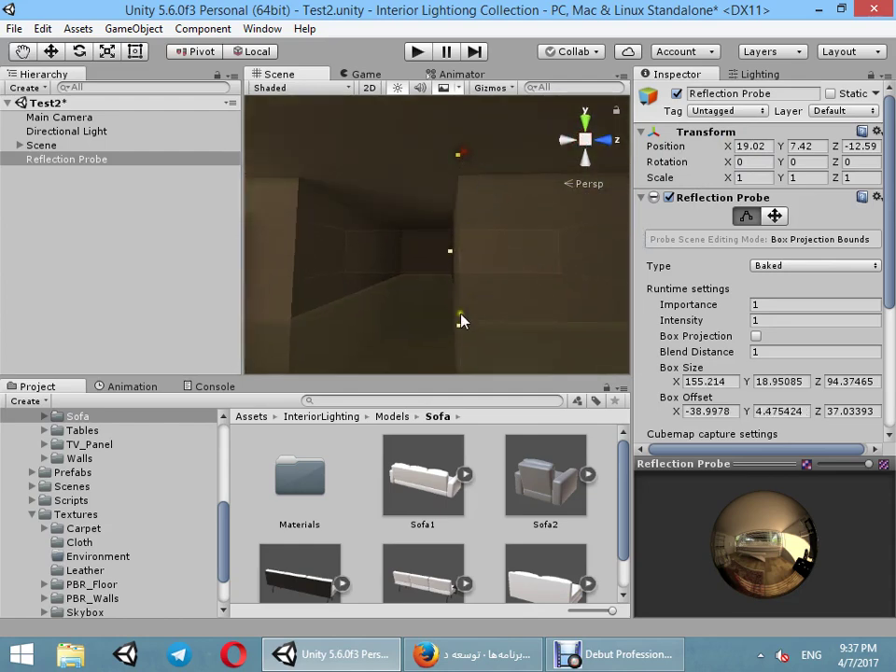
mouse_move(455, 330)
mouse_down()
mouse_move(506, 302)
mouse_move(238, 277)
mouse_up()
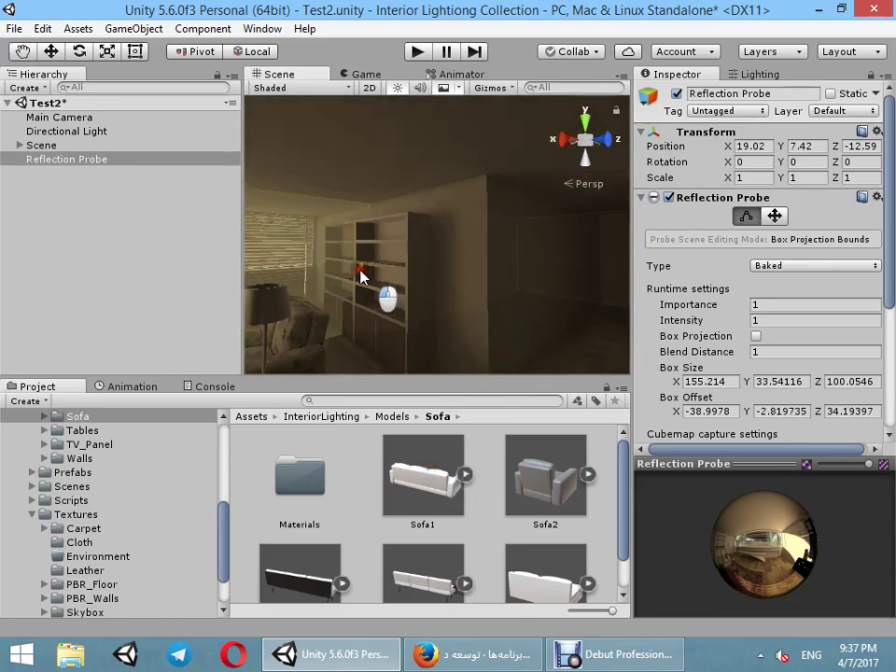
- Set the Reflection Probe to Realtime with Every frame refresh, then enter Play mode
click(164, 244)
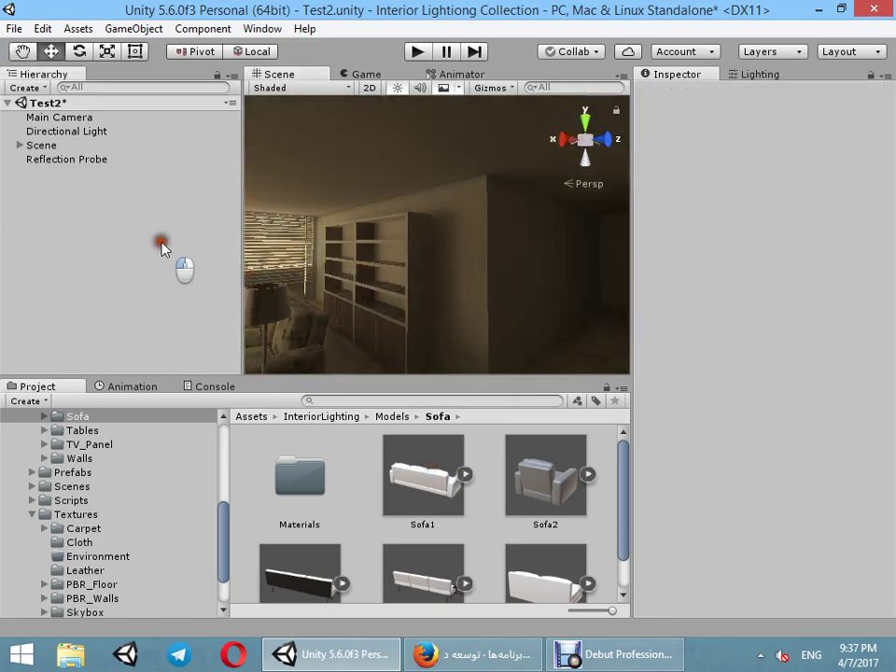
mouse_move(479, 294)
right_down()
mouse_move(44, 348)
mouse_move(63, 231)
right_up()
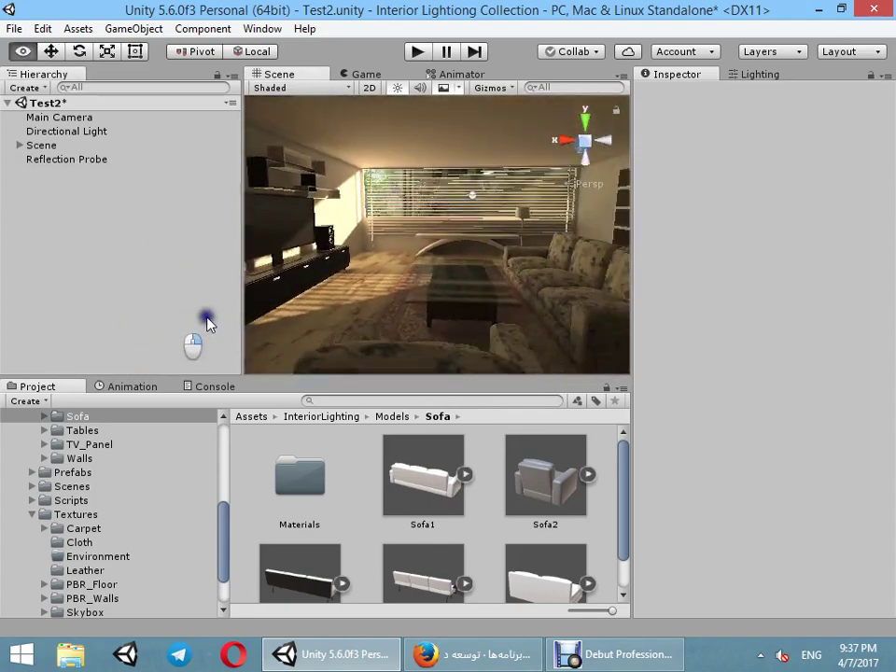
click(61, 161)
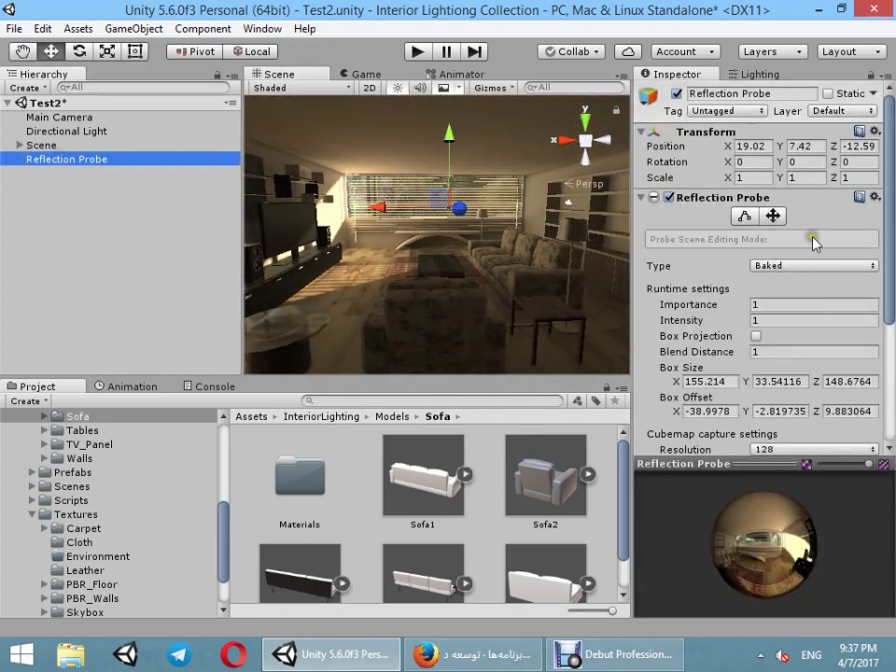
click(789, 269)
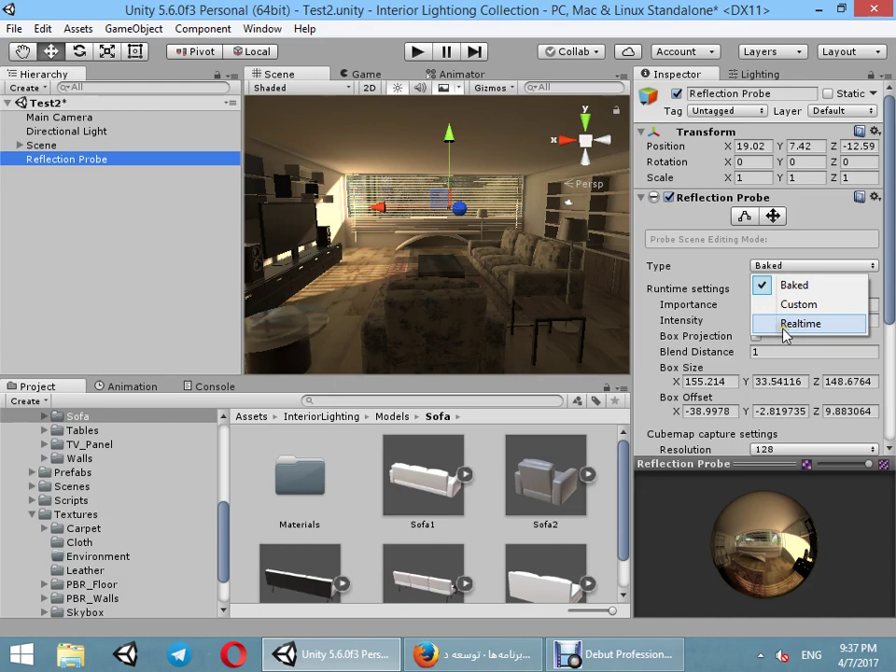
click(787, 324)
click(790, 281)
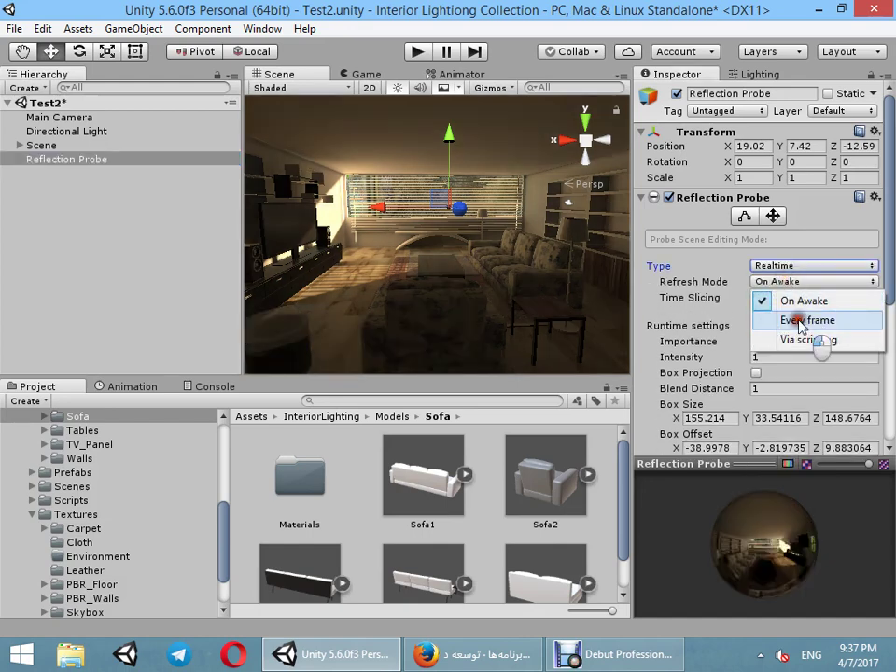
click(799, 320)
scroll(793, 336, down, 5)
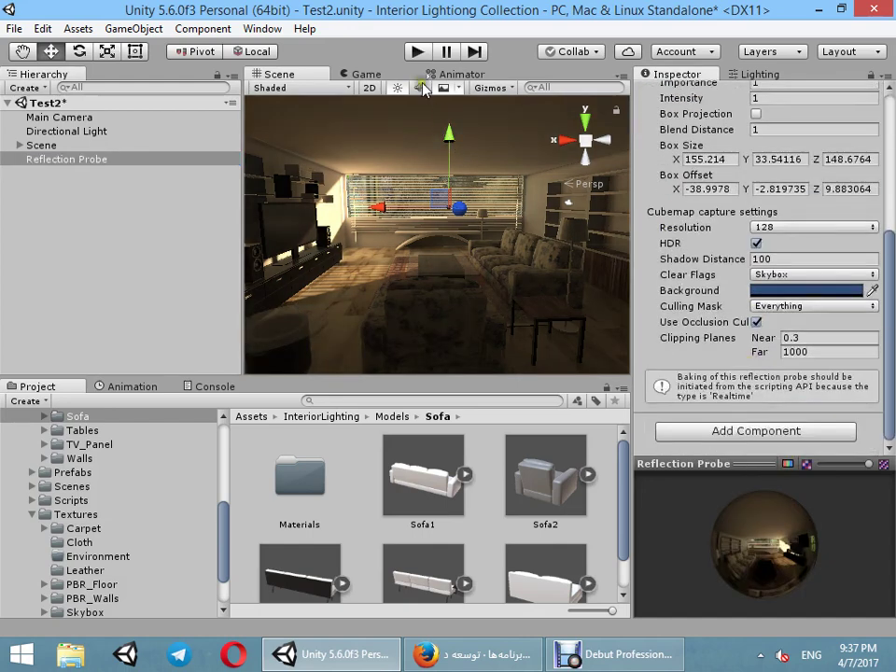
click(417, 53)
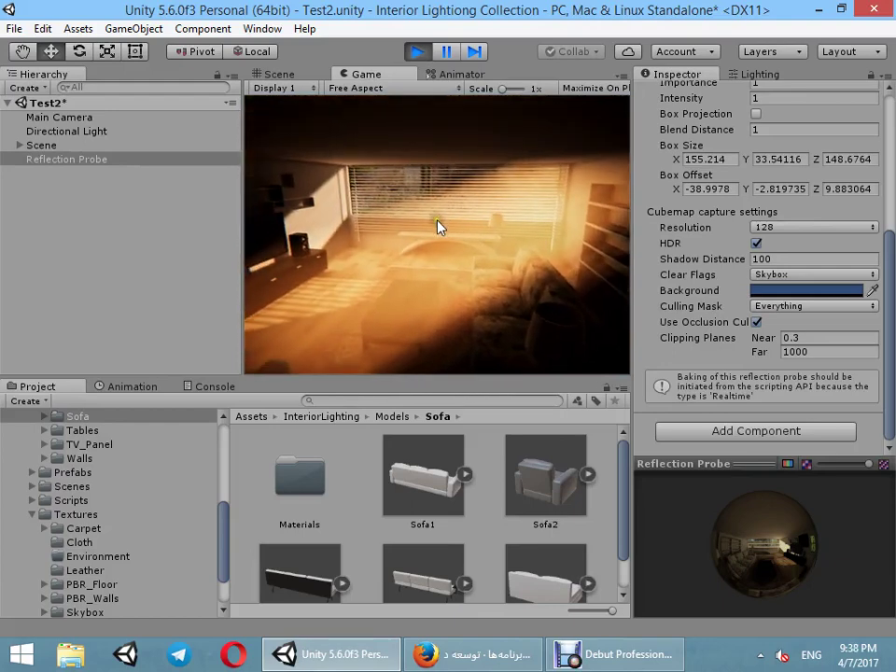
key(super)
- Stop the game, disable Light Shafts on the Directional Light, and play again
click(422, 52)
click(417, 51)
click(109, 131)
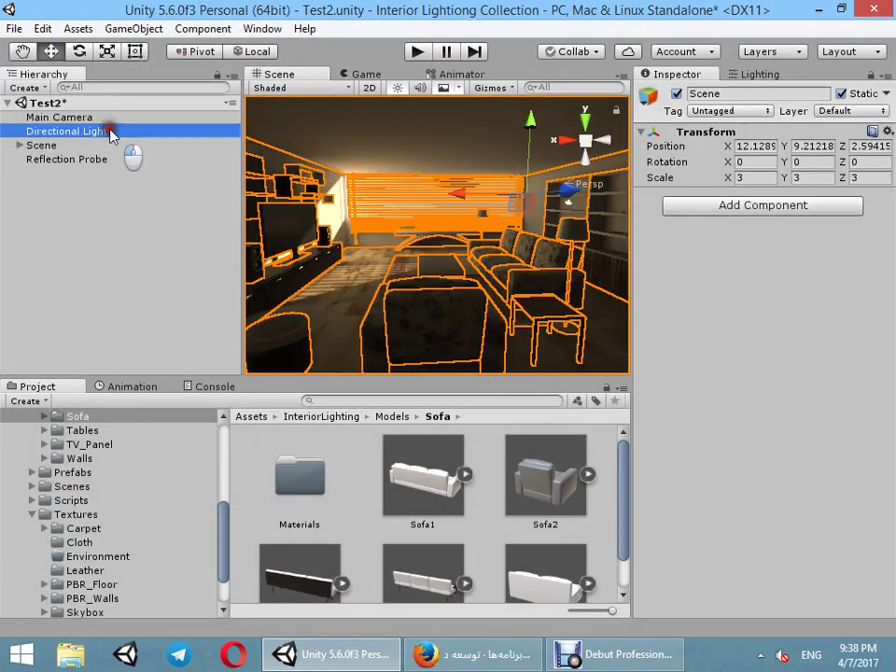
click(686, 198)
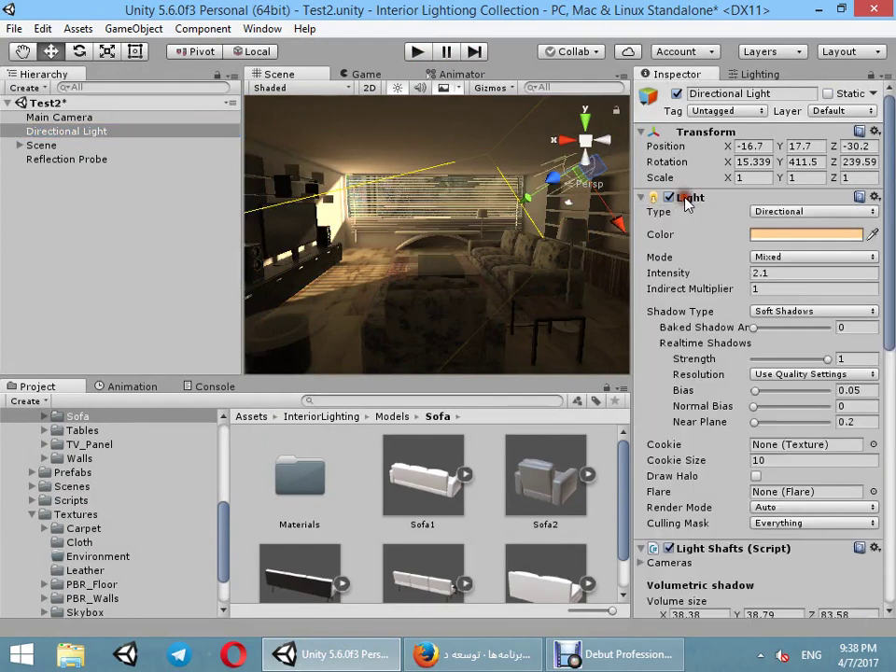
click(690, 198)
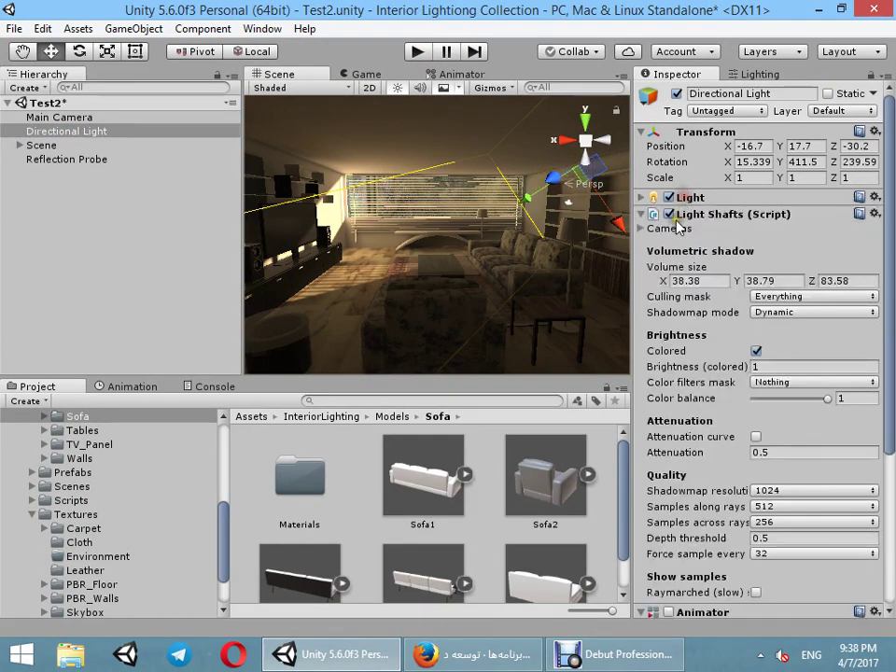
click(683, 214)
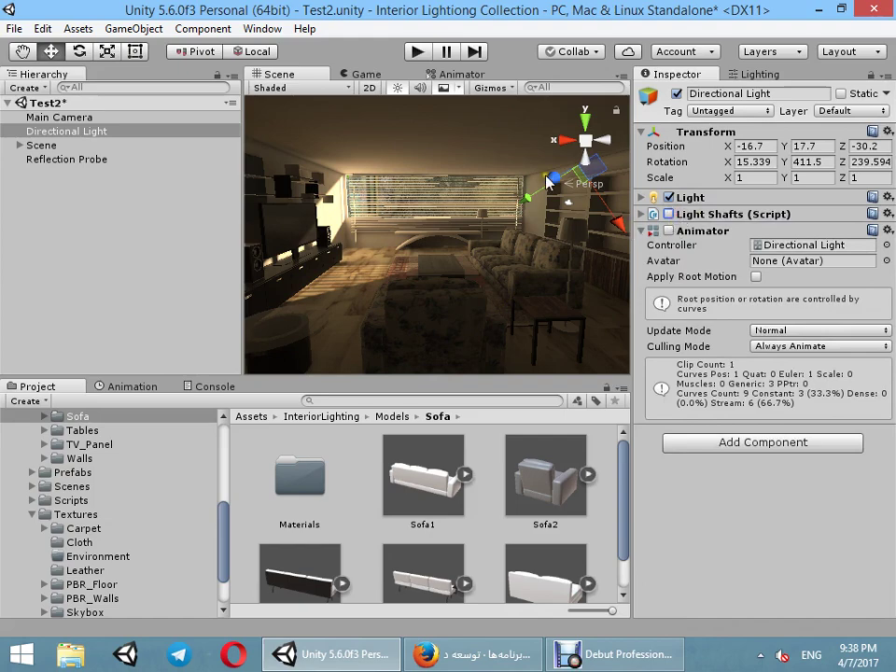
click(417, 52)
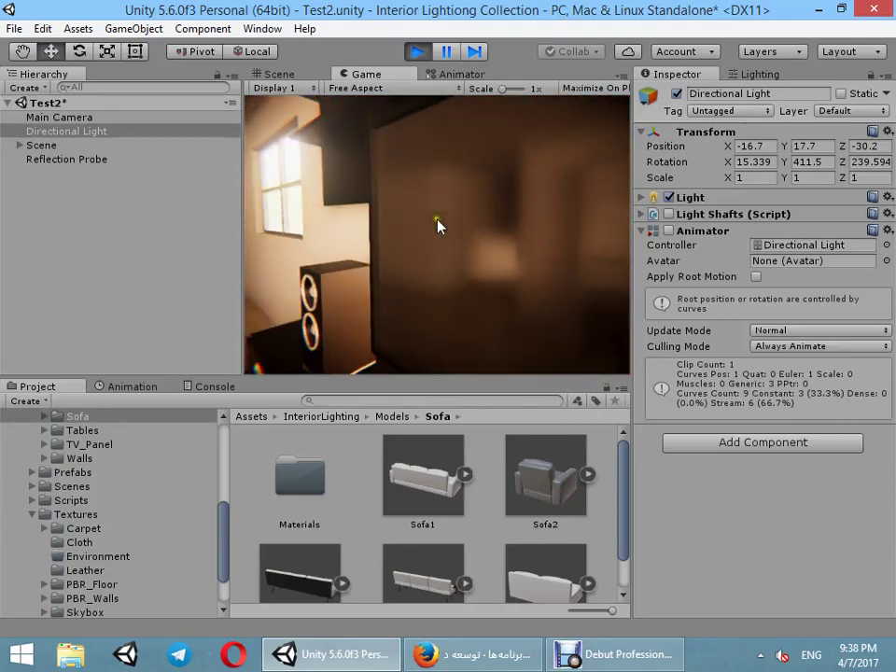
- Toggle the Main Camera's Post Processing Behaviour and view the room toward the TV unit
key(super)
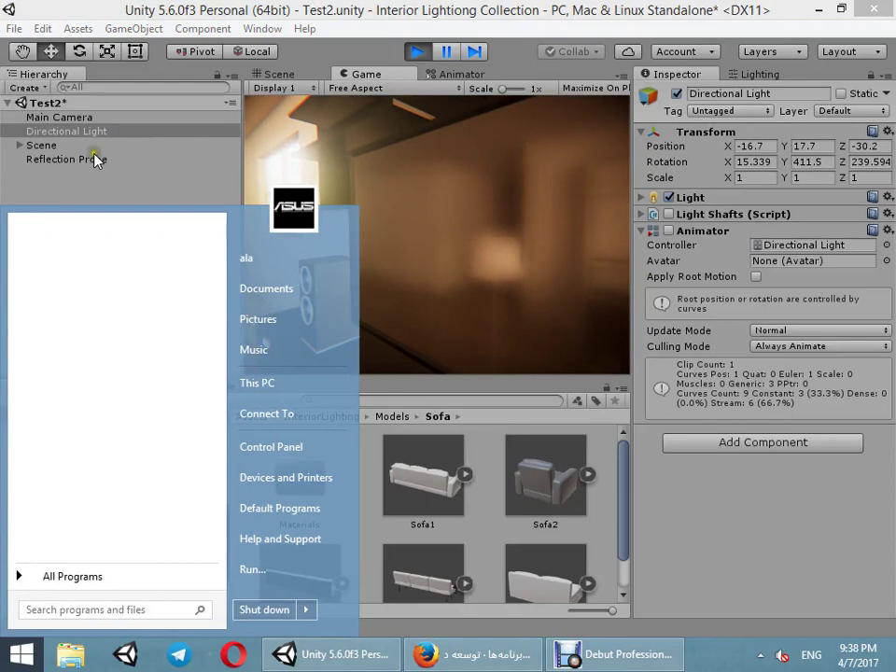
click(59, 118)
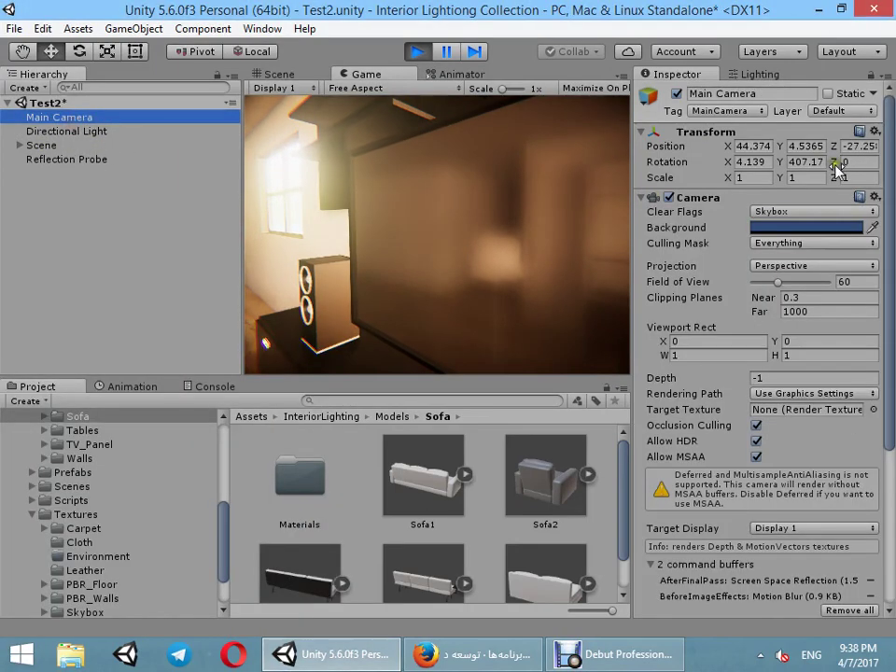
scroll(727, 339, down, 3)
scroll(716, 441, down, 2)
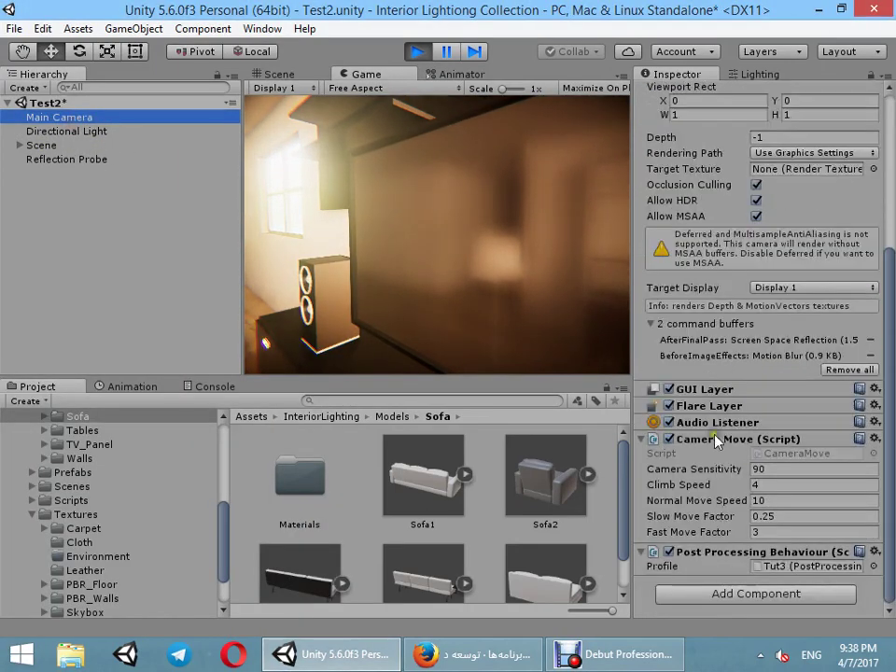
click(777, 566)
click(669, 552)
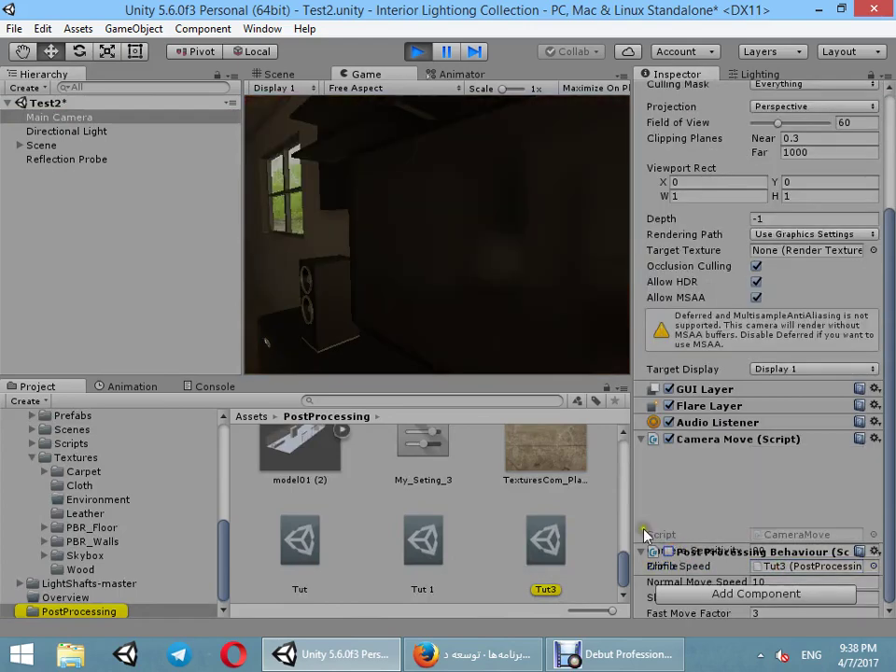
click(371, 222)
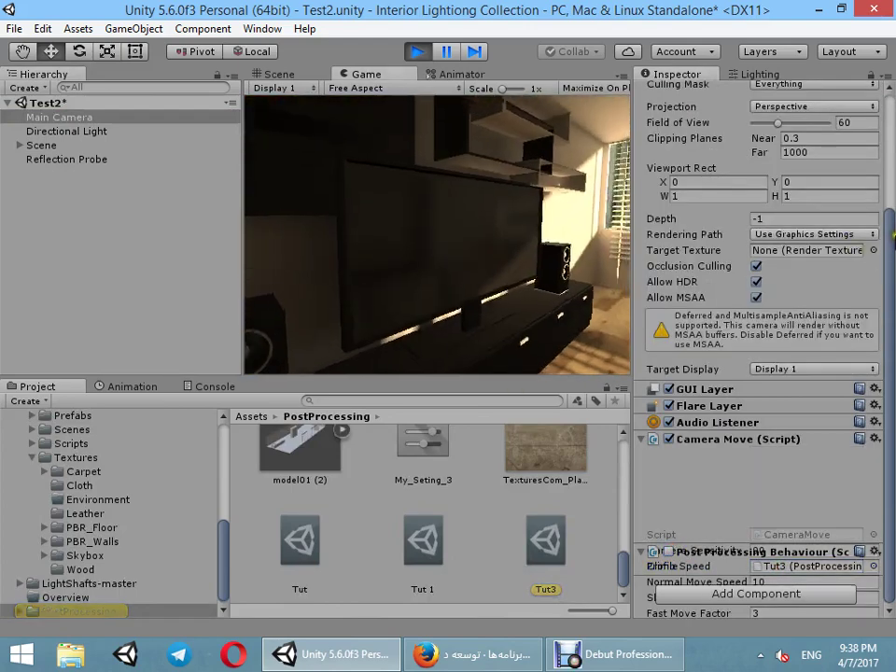
key(s)
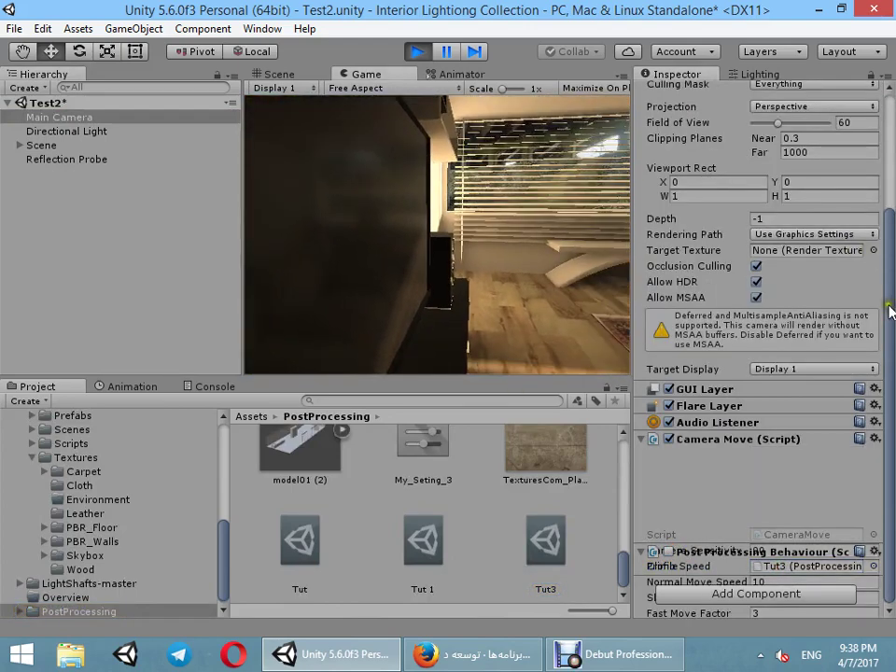
mouse_move(437, 381)
mouse_down()
mouse_move(0, 264)
mouse_move(532, 252)
mouse_move(893, 421)
mouse_move(16, 251)
mouse_up()
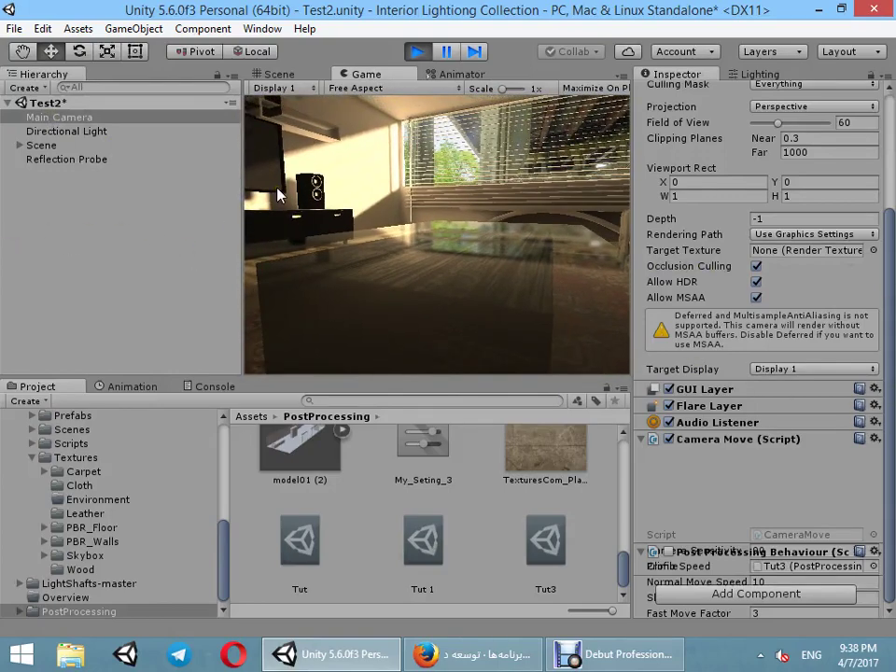
- Switch the Reflection Probe off and on repeatedly to compare the room's lighting
click(101, 161)
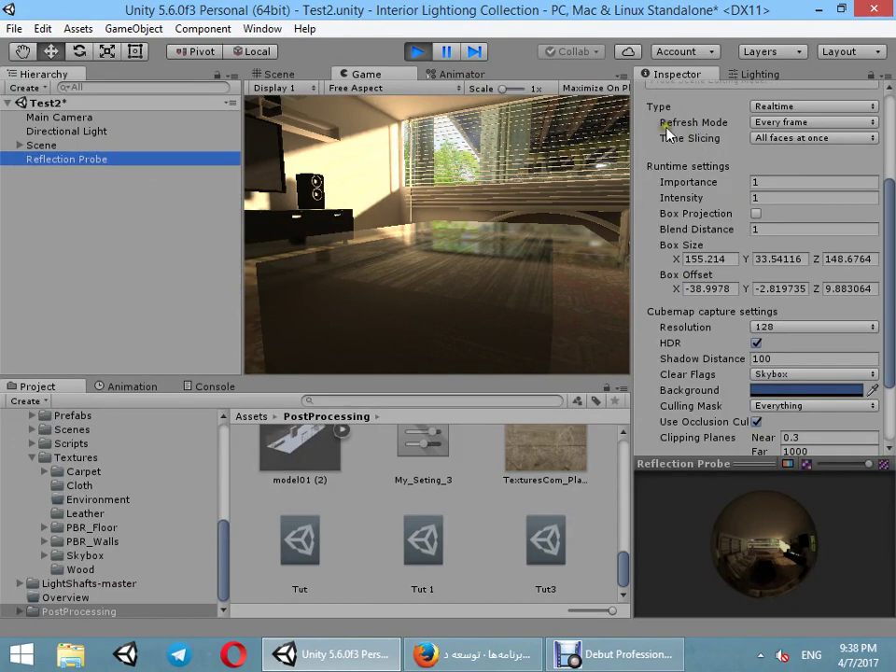
scroll(667, 133, up, 5)
click(676, 94)
click(675, 93)
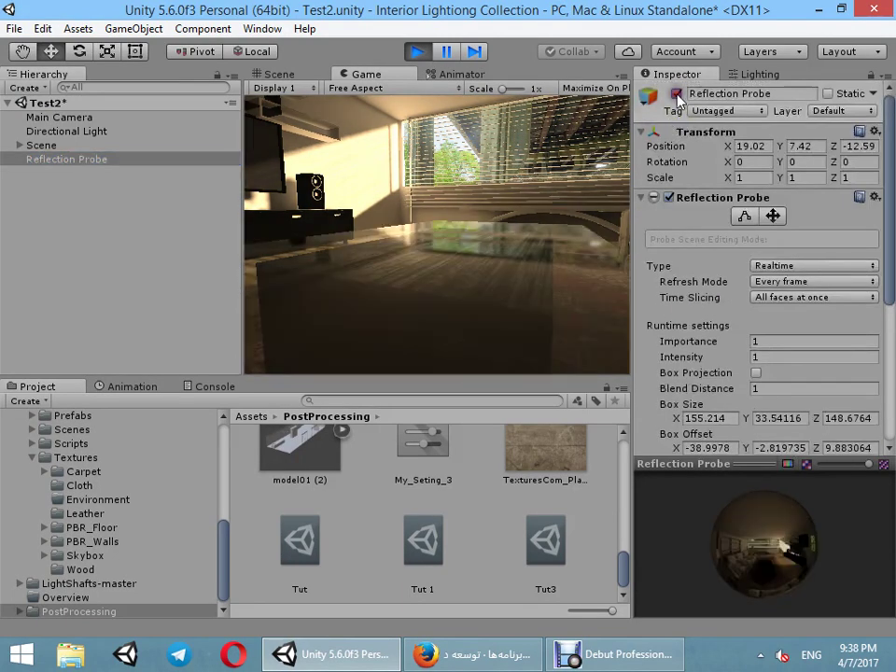
click(675, 94)
click(676, 94)
click(675, 93)
click(676, 93)
click(676, 93)
click(676, 93)
- Launch Paint from the Start menu search
key(super)
text(p)
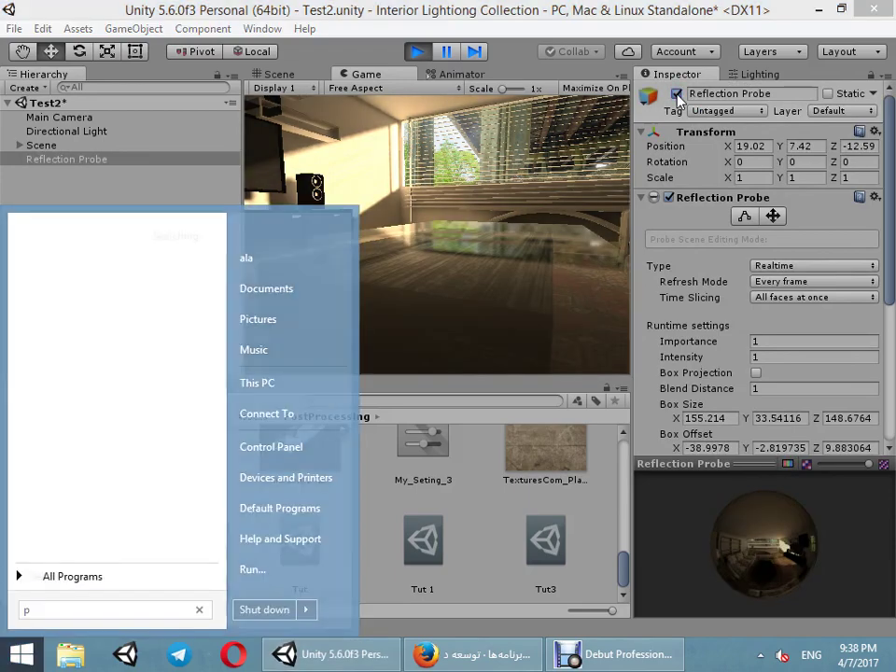
text(ai)
key(Return)
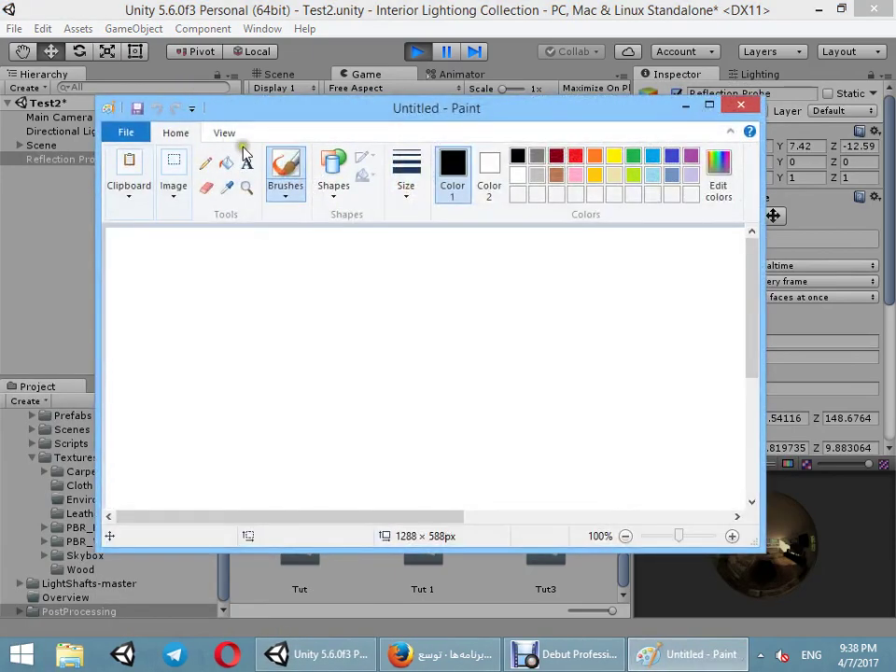
- Add the text 'Now we have realtime reflection from reflection probe' on the canvas
click(247, 162)
double_click(270, 114)
click(138, 168)
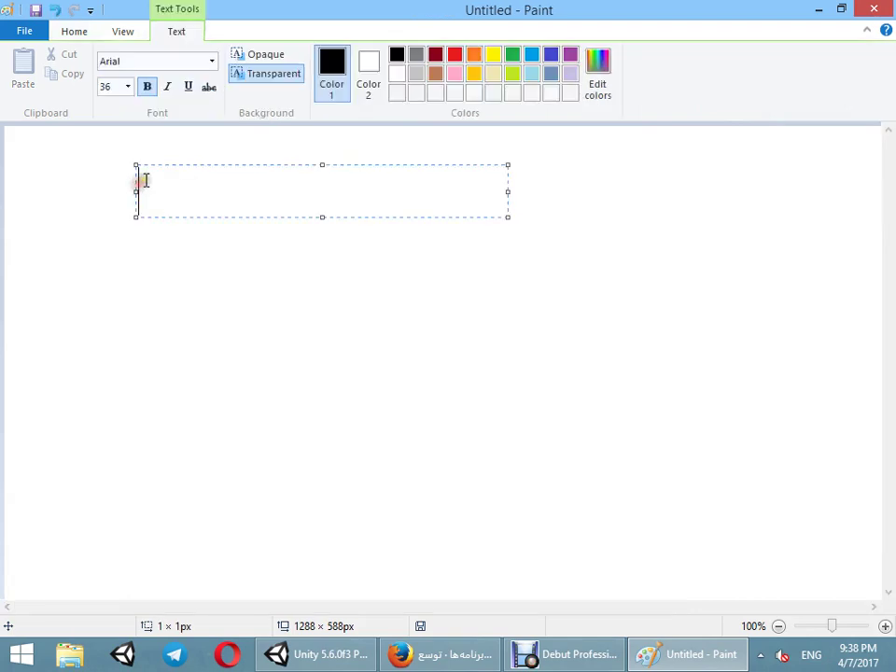
text(Now we ha)
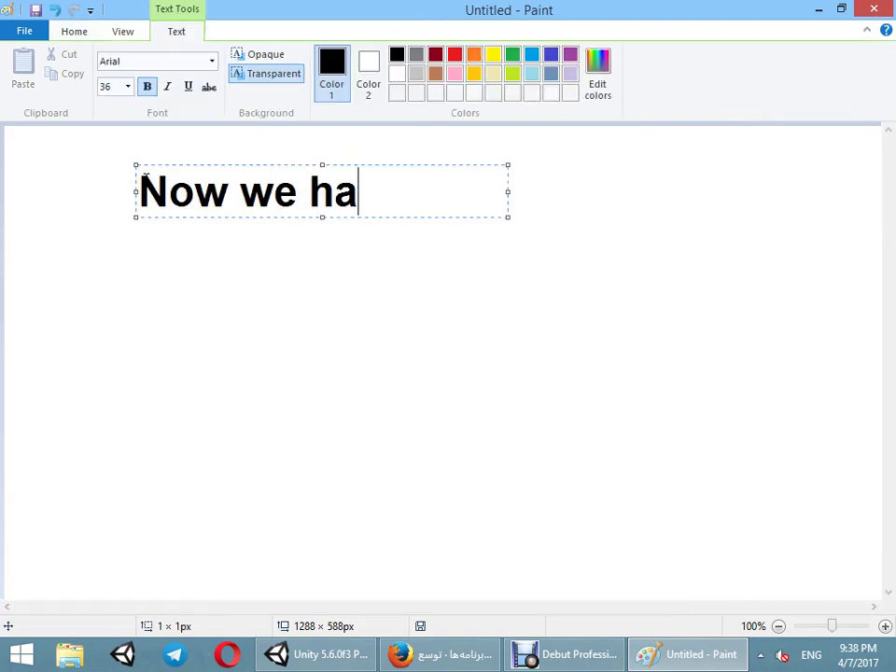
text(ve realtime re)
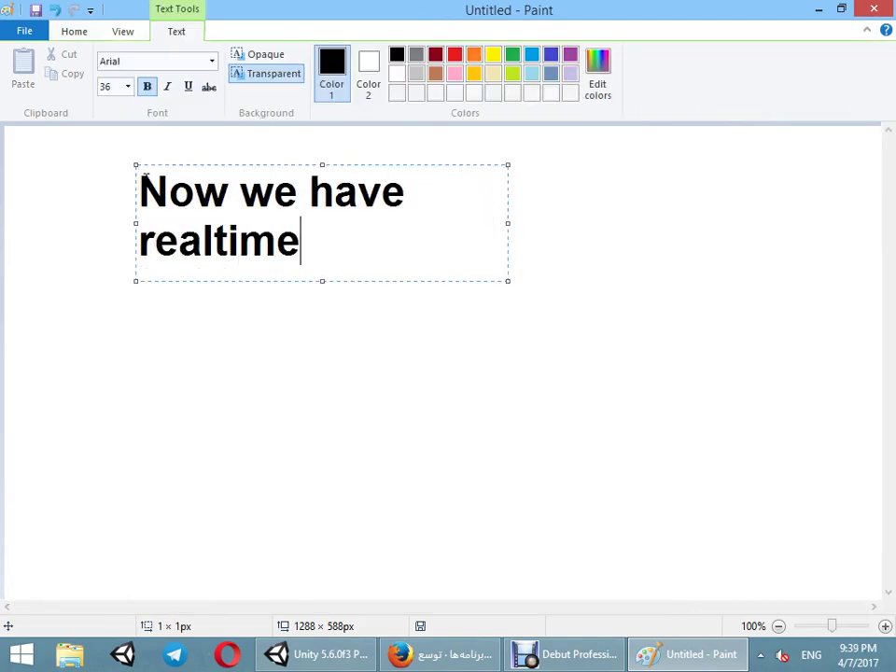
text(flectio)
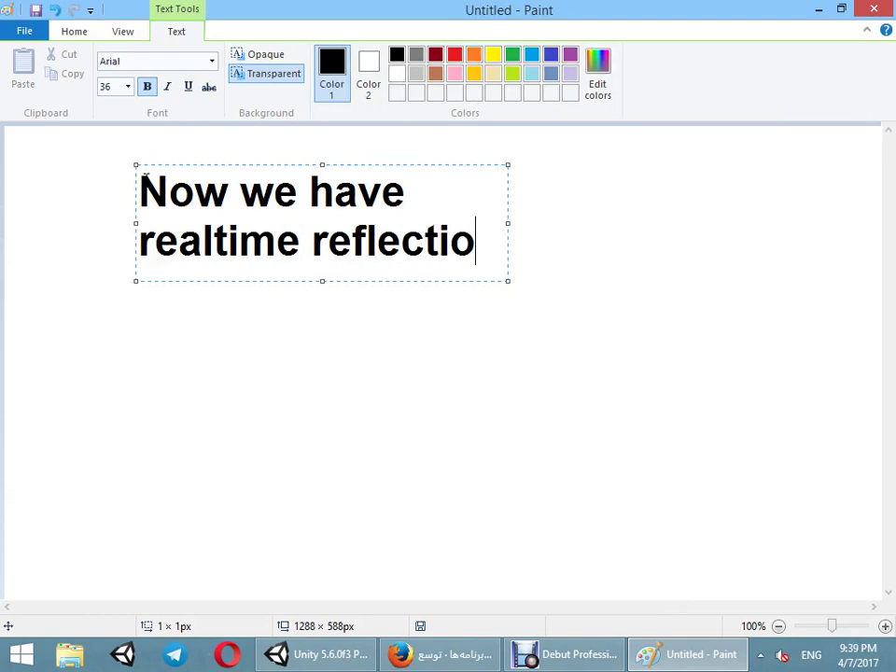
text(n from ref)
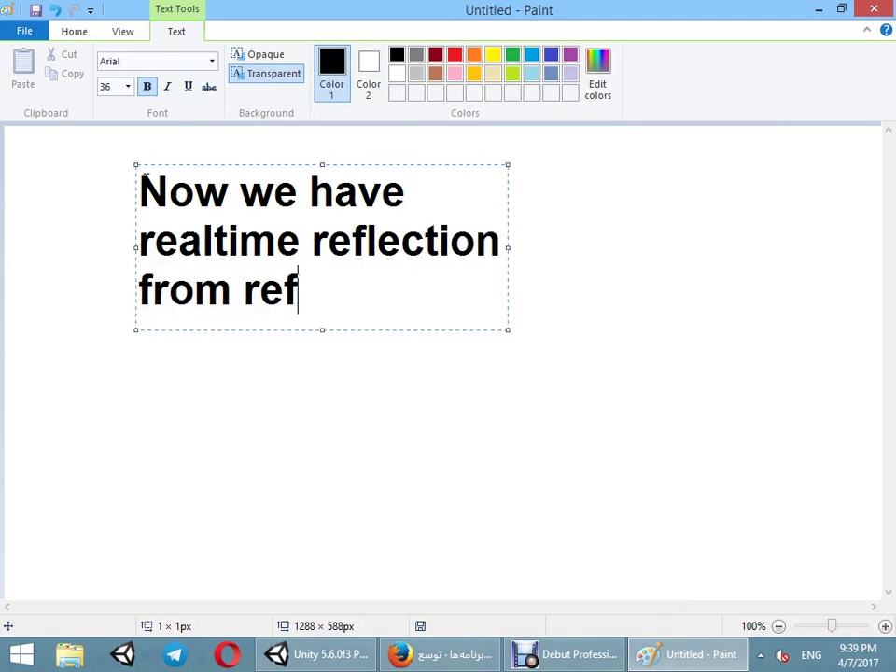
text(lection pr)
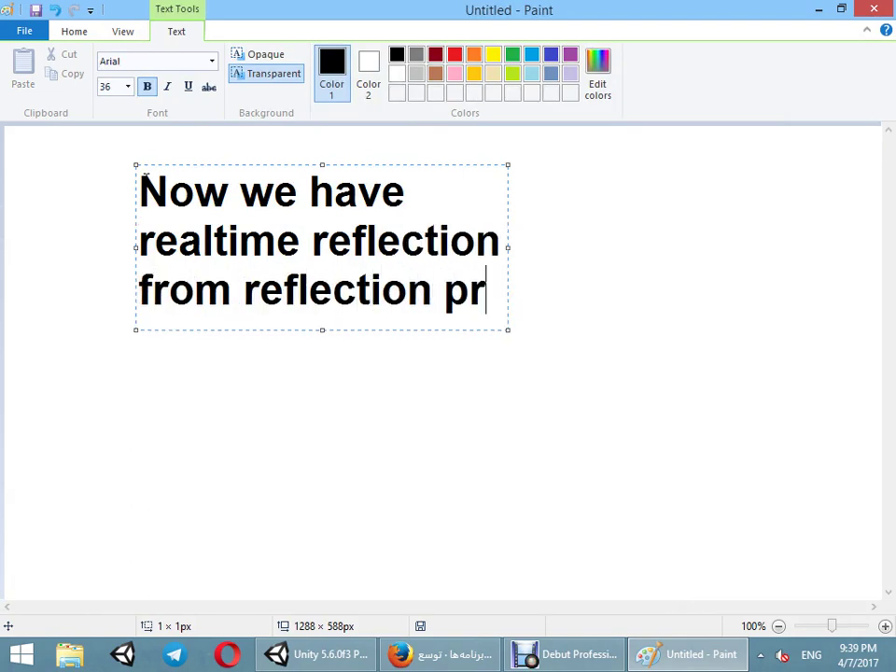
text(obes)
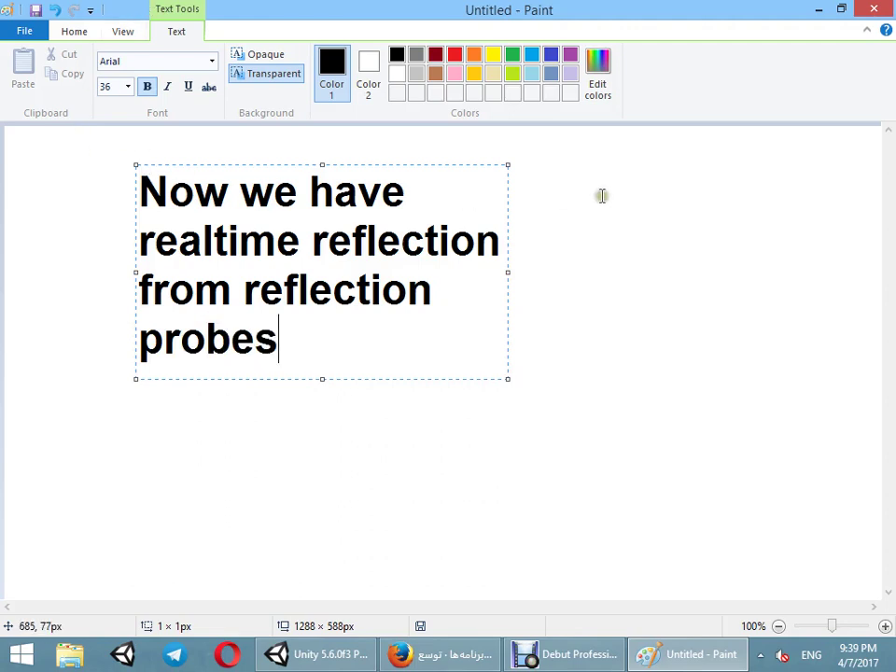
click(602, 196)
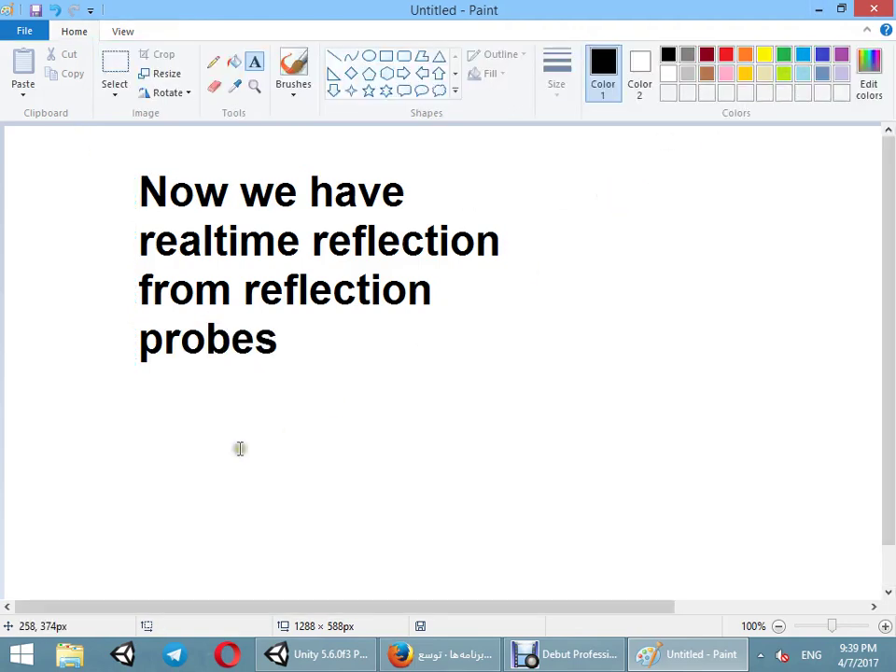
- Add notes about replacing Screen Space Reflections and being better on performance
click(36, 422)
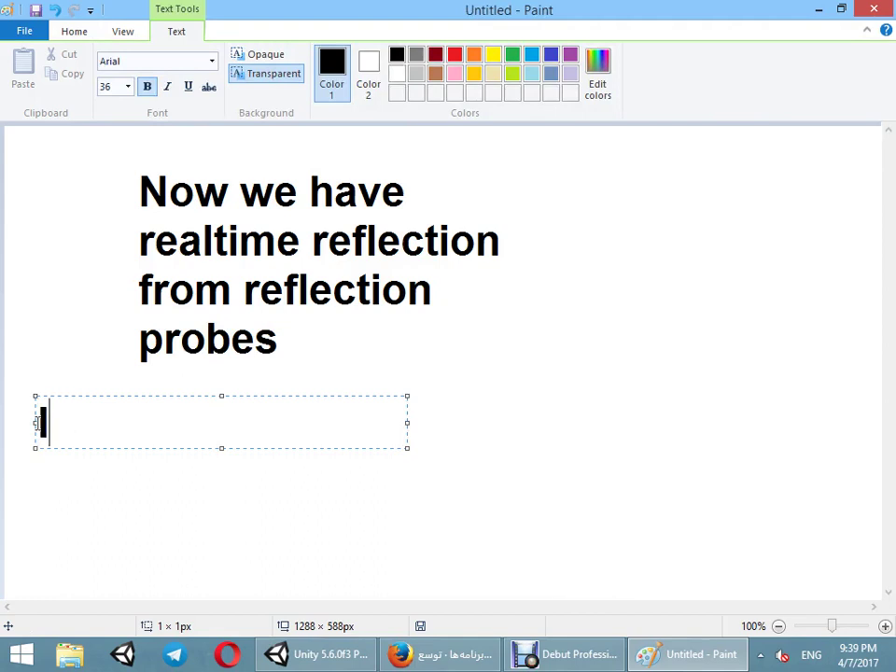
text(Instead of Sr)
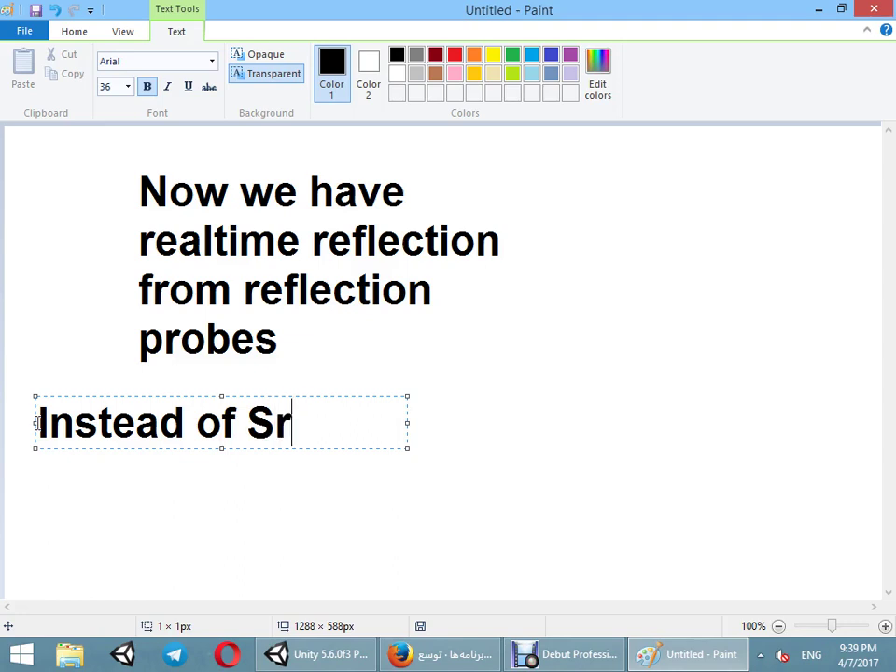
text(een Space )
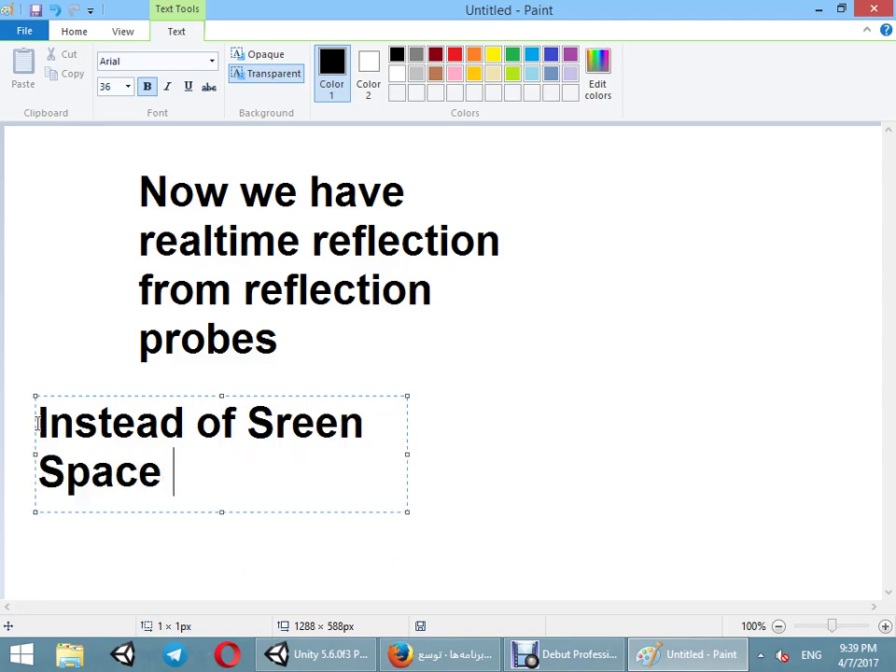
text(Reflections)
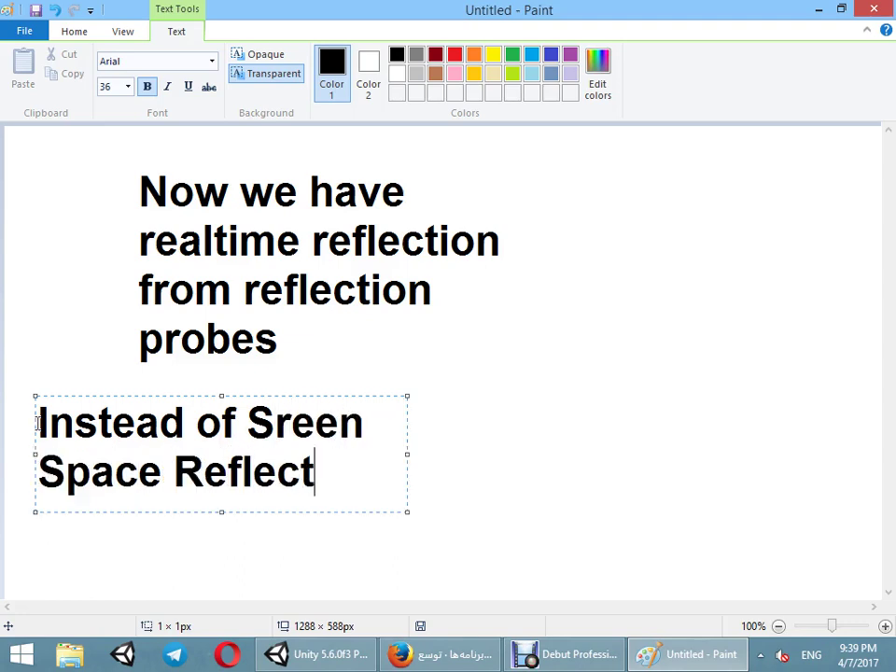
text( from )
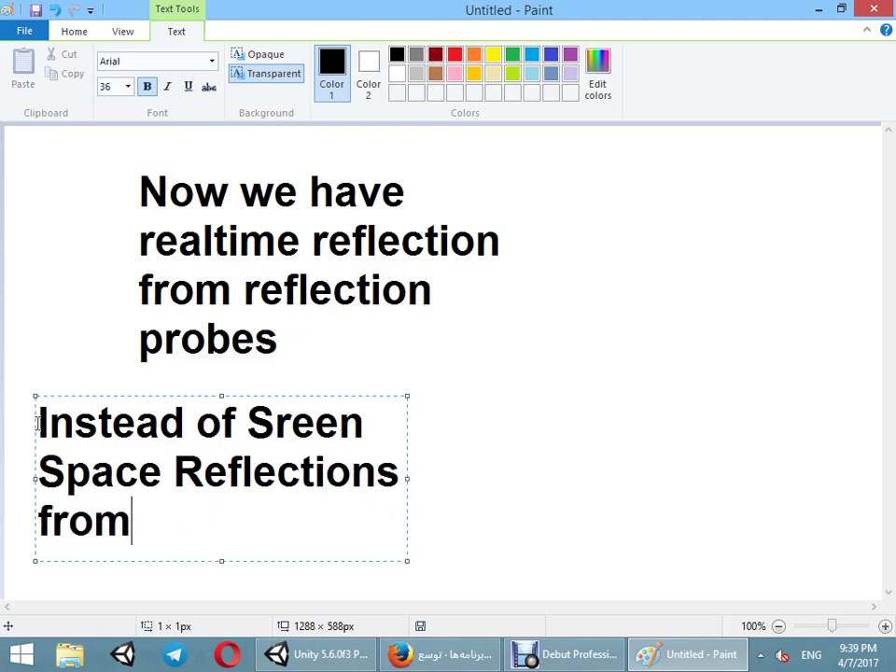
text(image effect)
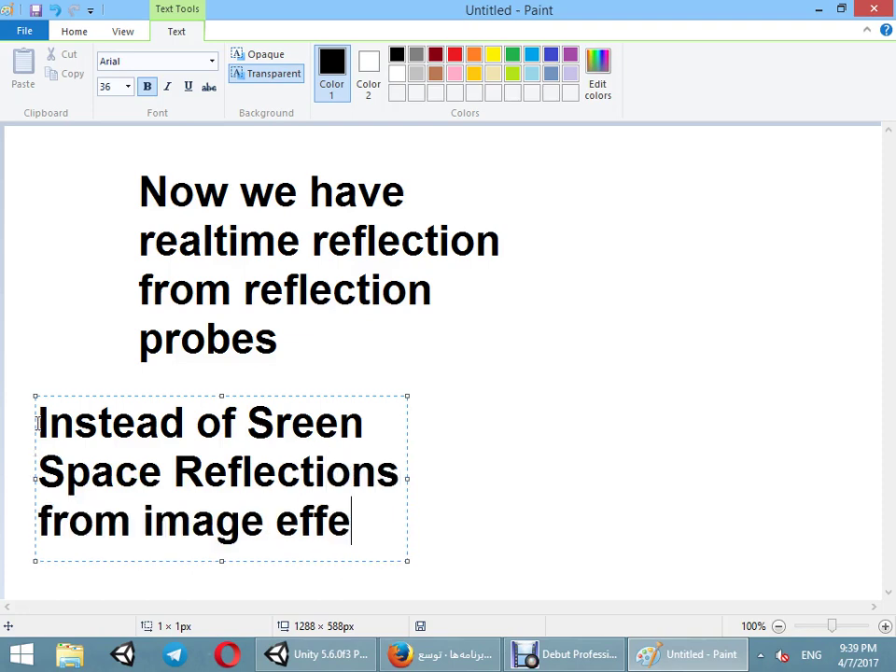
click(327, 316)
click(519, 338)
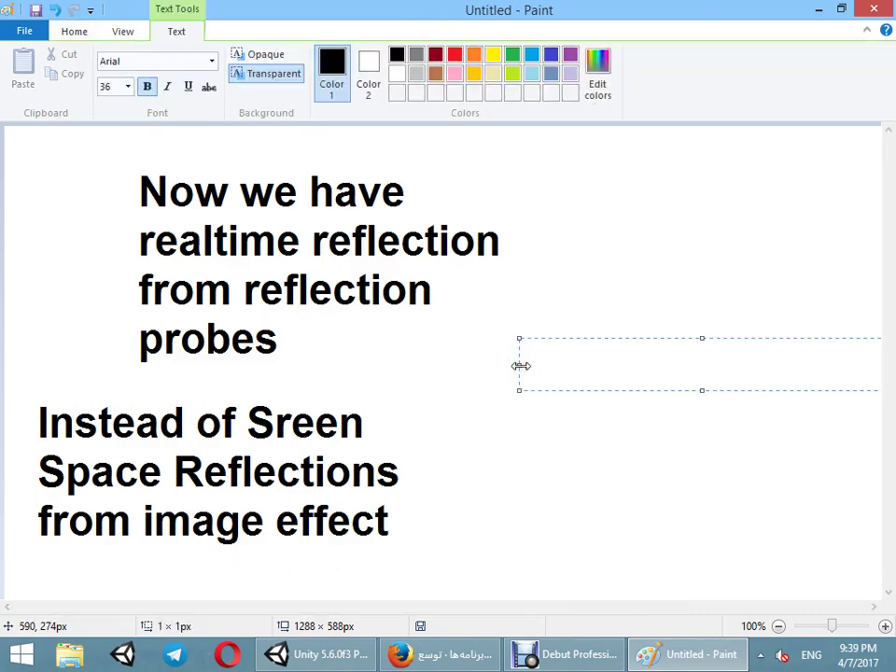
text(Reflection probes are)
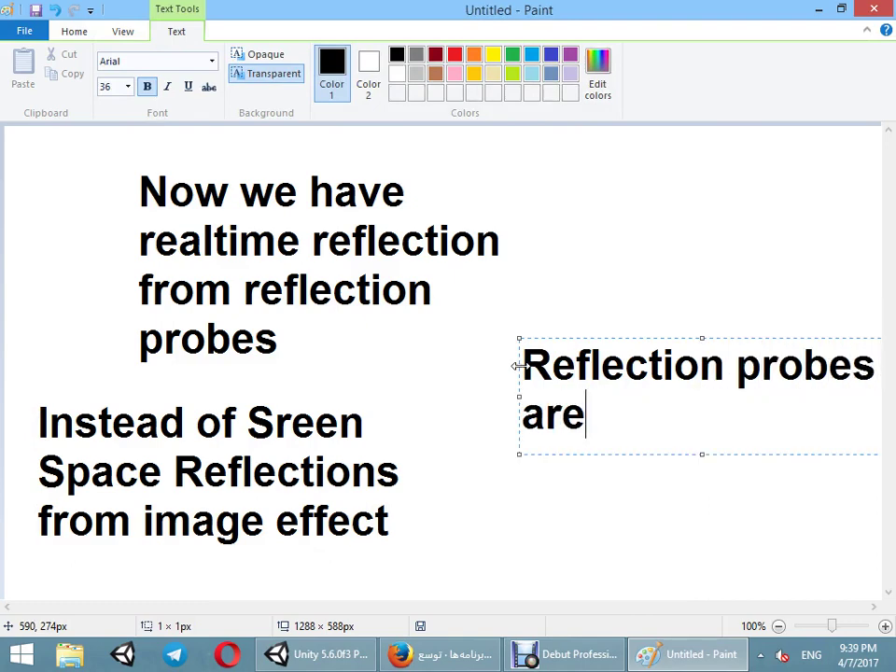
text(better )
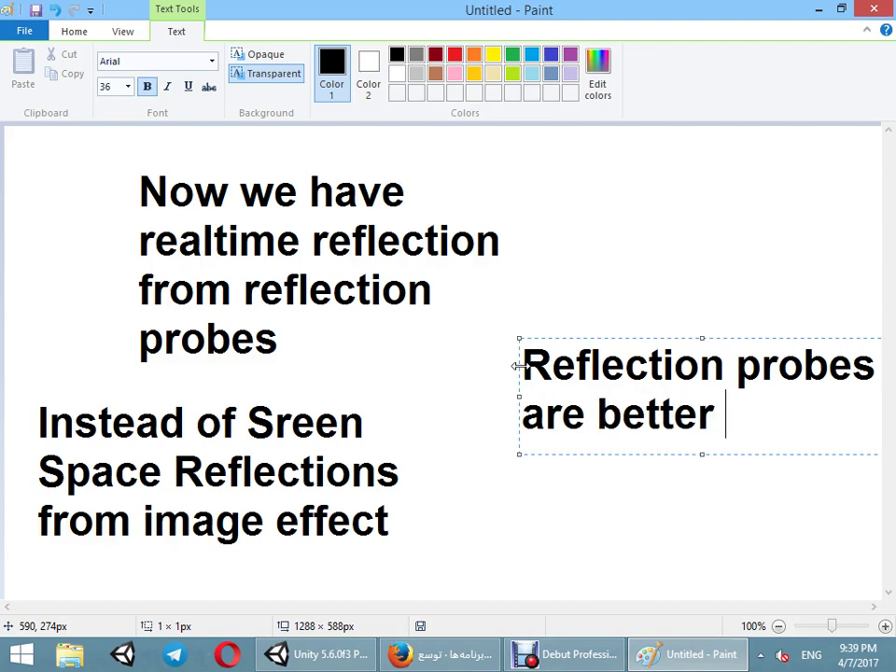
text(in performance s)
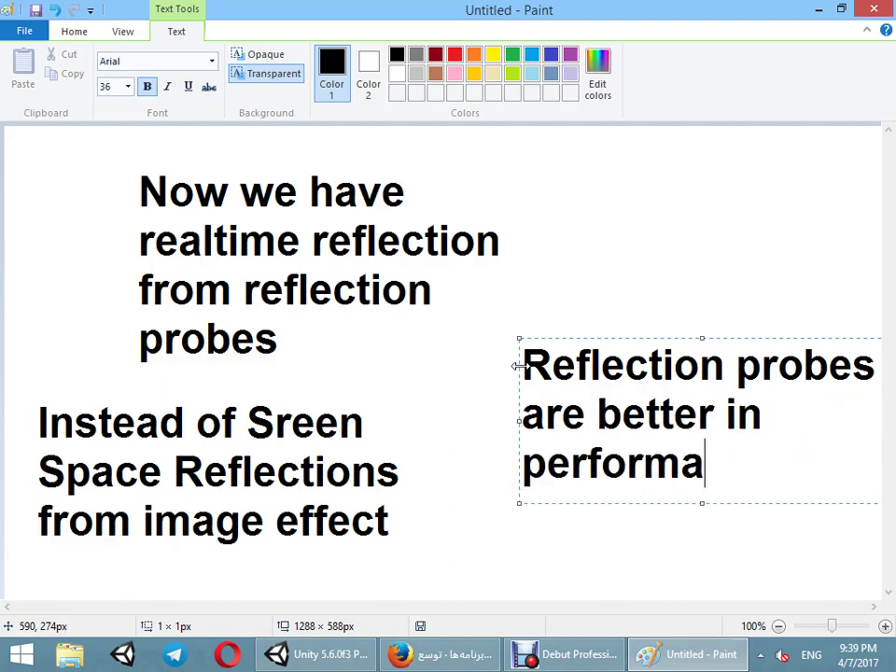
text(ide)
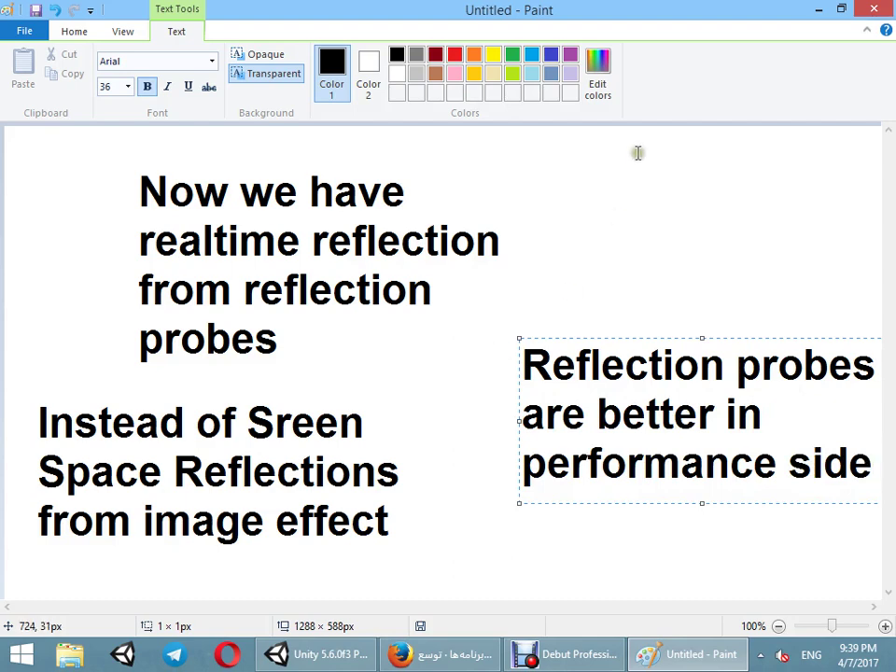
click(717, 165)
- Glance at Unity, return to Paint, and delete everything on the canvas
key(alt+Tab)
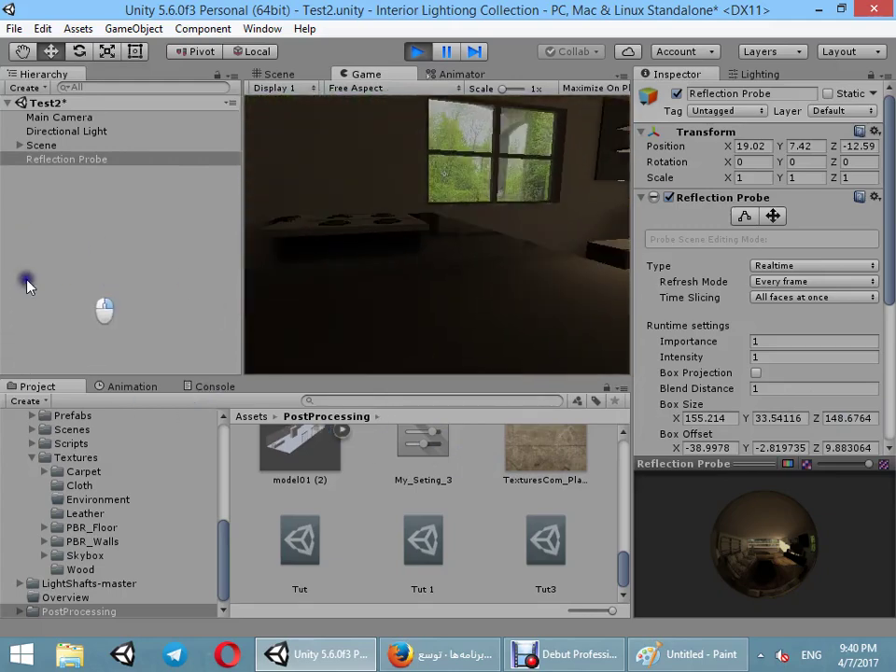
click(678, 662)
key(ctrl+a)
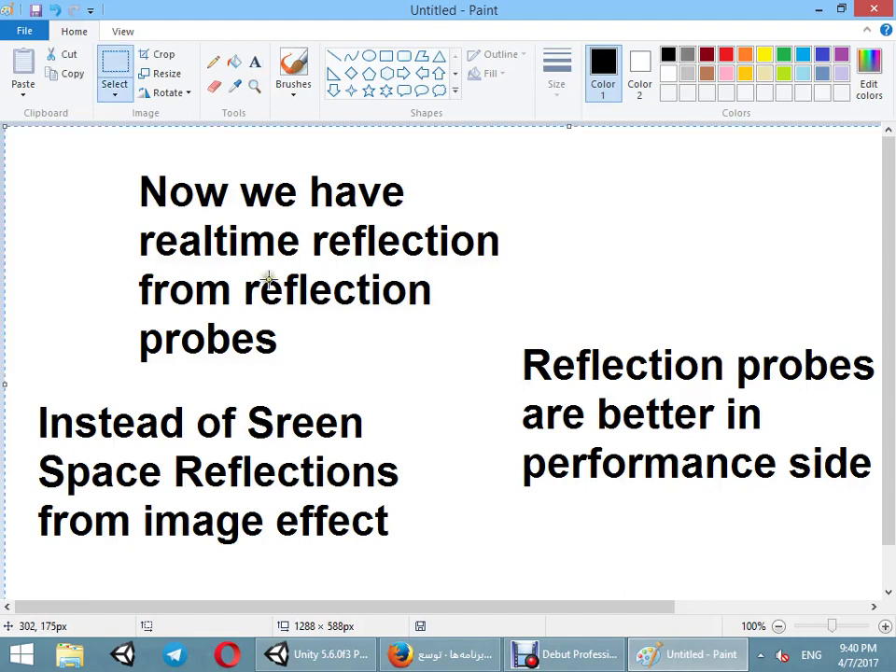
key(Delete)
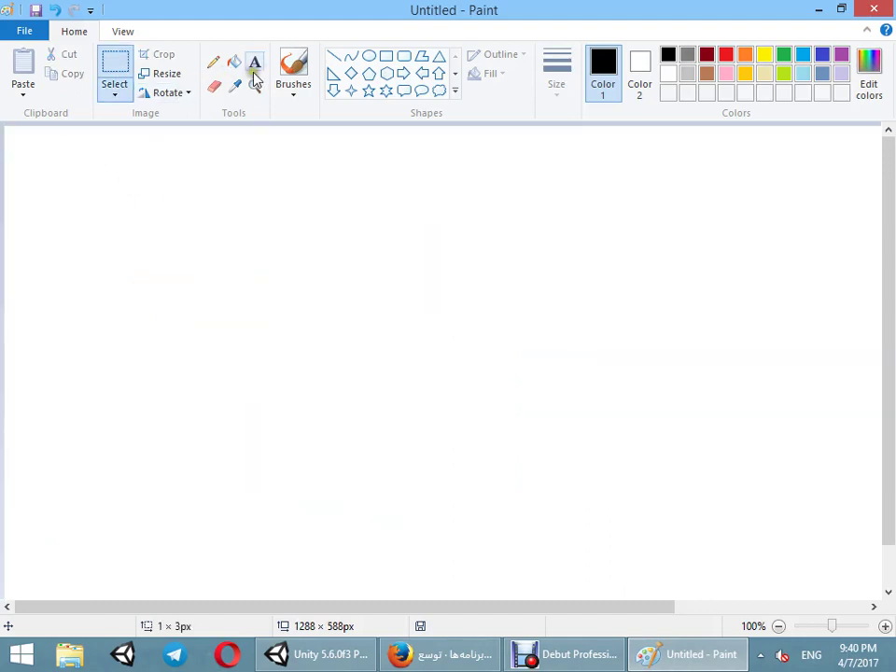
- Add a text note near the top stating that reflection probes are visible from all sides
click(255, 62)
click(150, 195)
text(REflection pro)
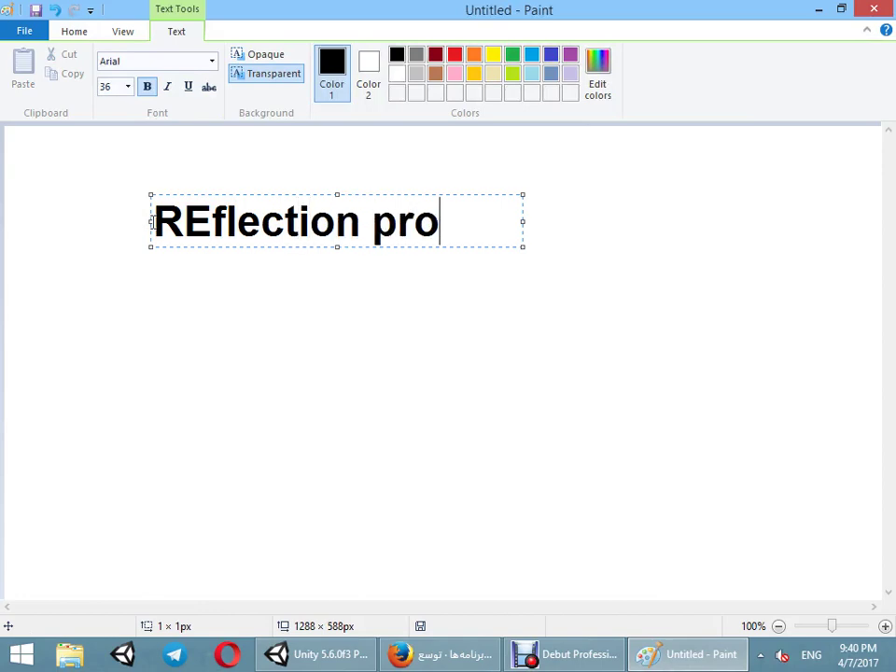
text(bes)
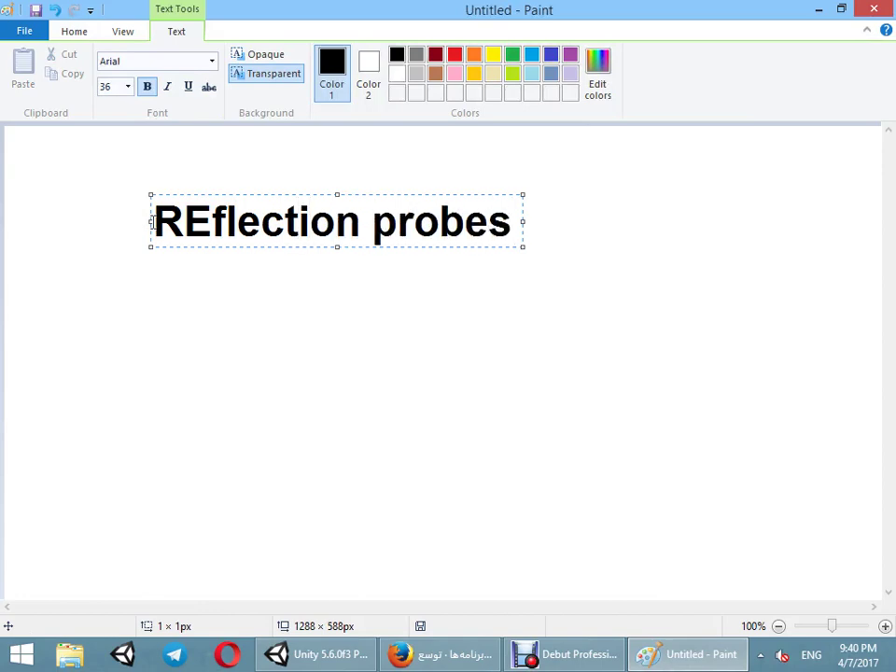
text( are visible)
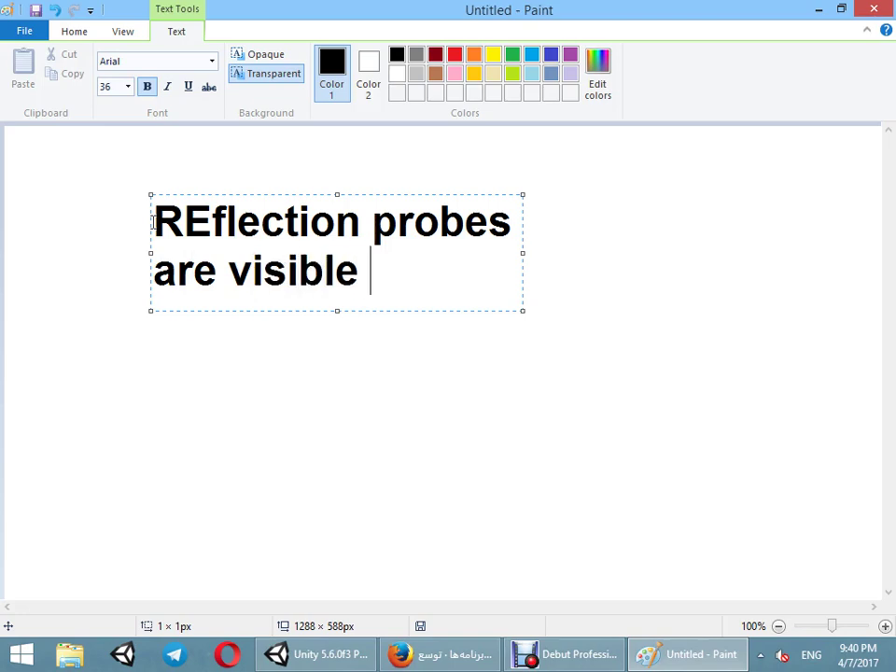
text(ll sides)
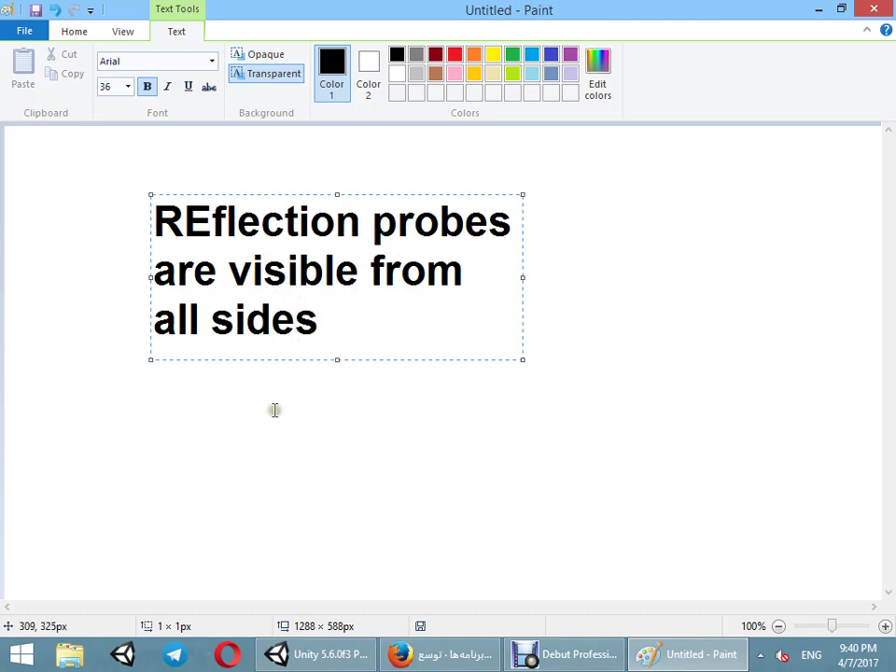
click(274, 409)
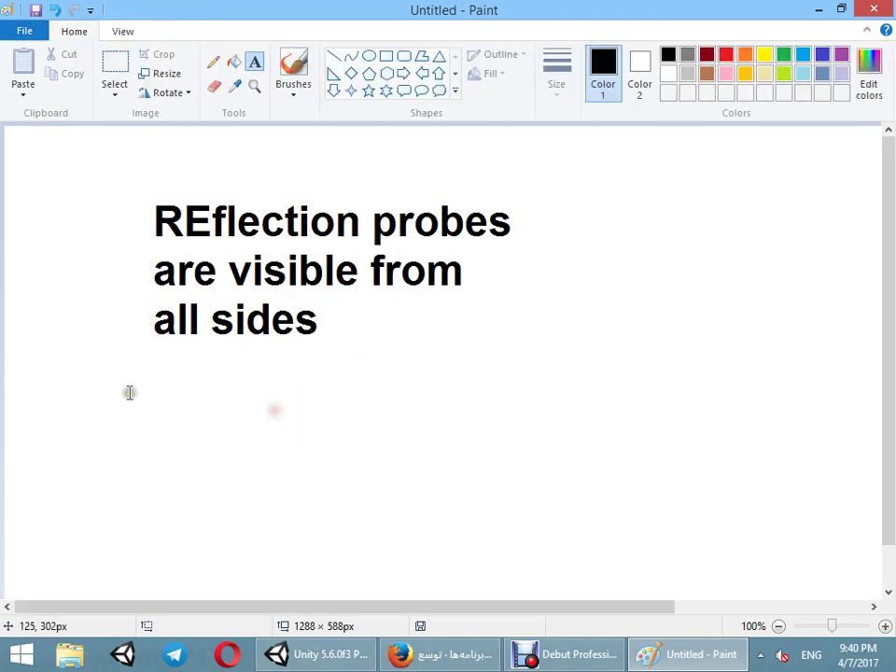
- Add a wide note that Screen Space Reflection is view-angle limited, then minimize Paint
click(17, 402)
drag(384, 441, 879, 577)
text(Screen S)
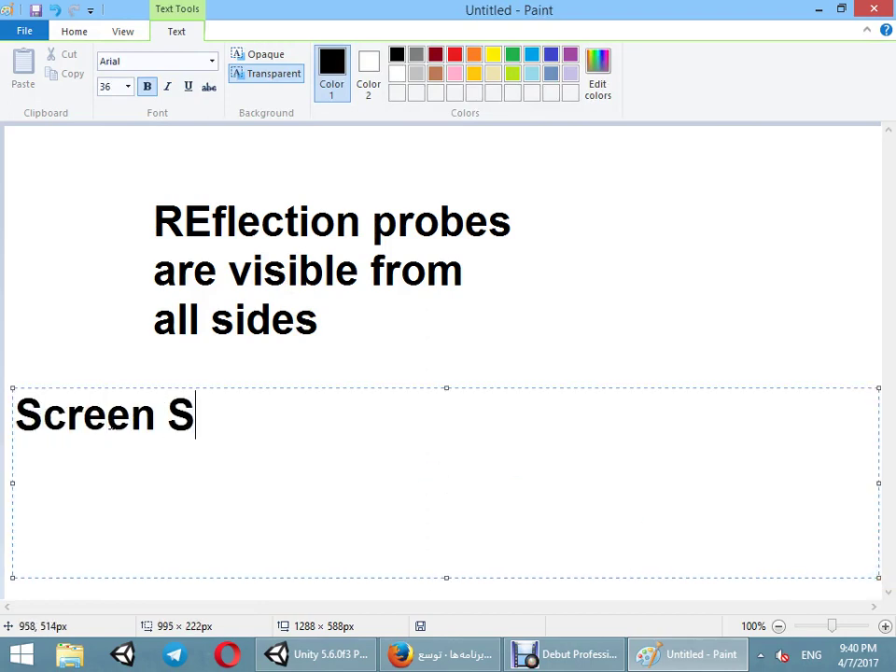
text(pace Reflect)
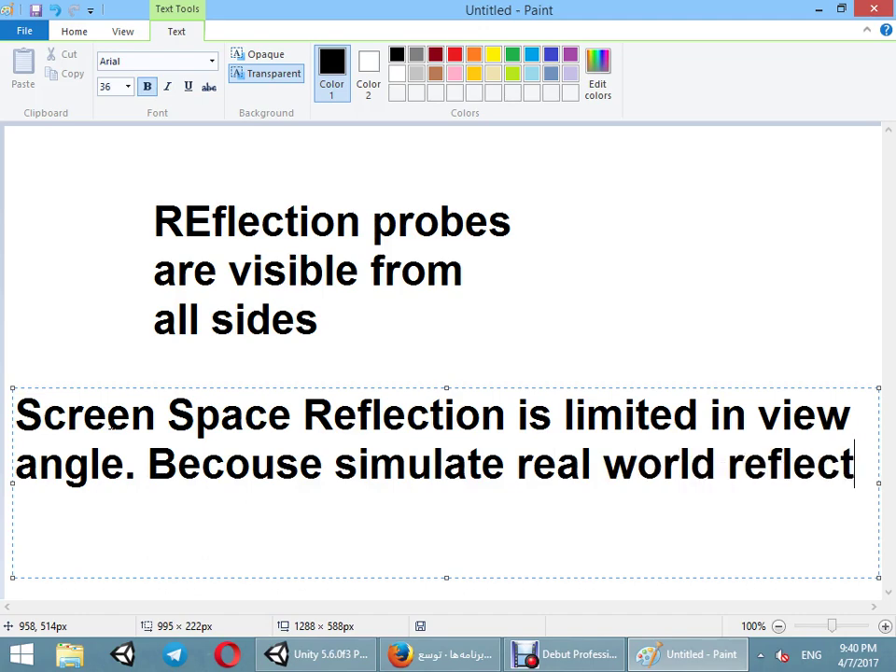
text(ions!!!)
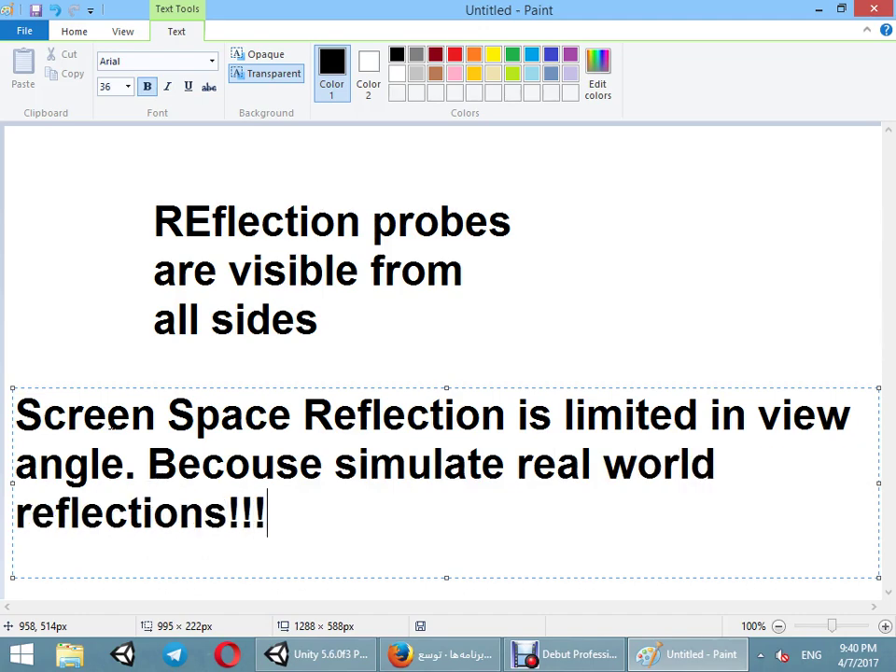
click(437, 185)
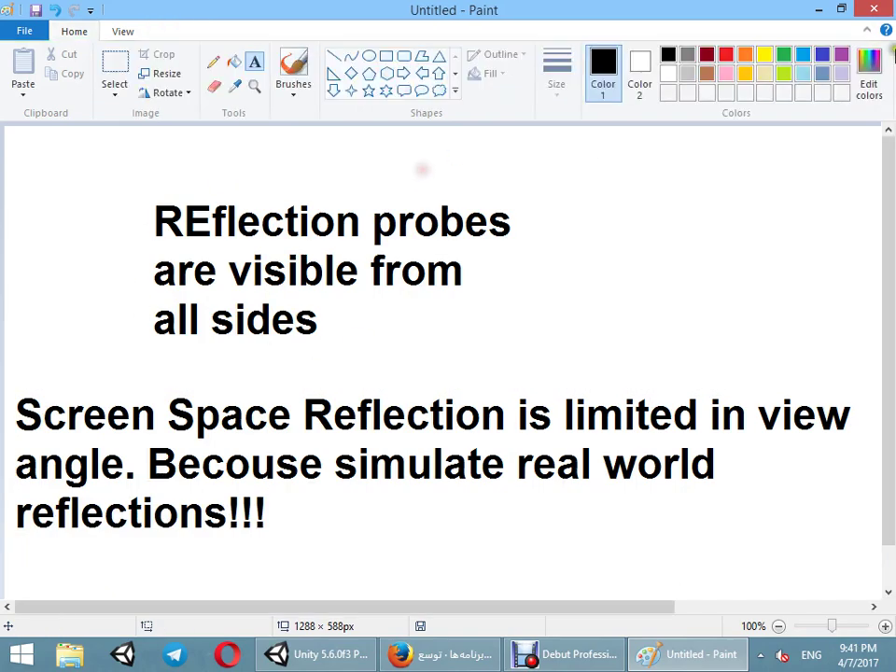
click(818, 9)
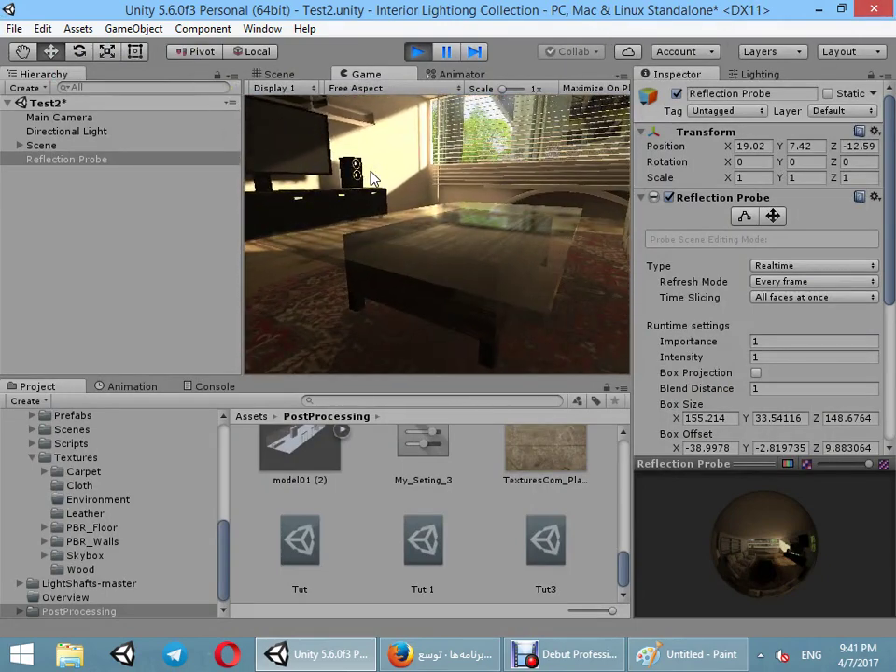
- Disable the Reflection Probe and enable the Main Camera's Post Processing Behaviour
key(super)
click(677, 94)
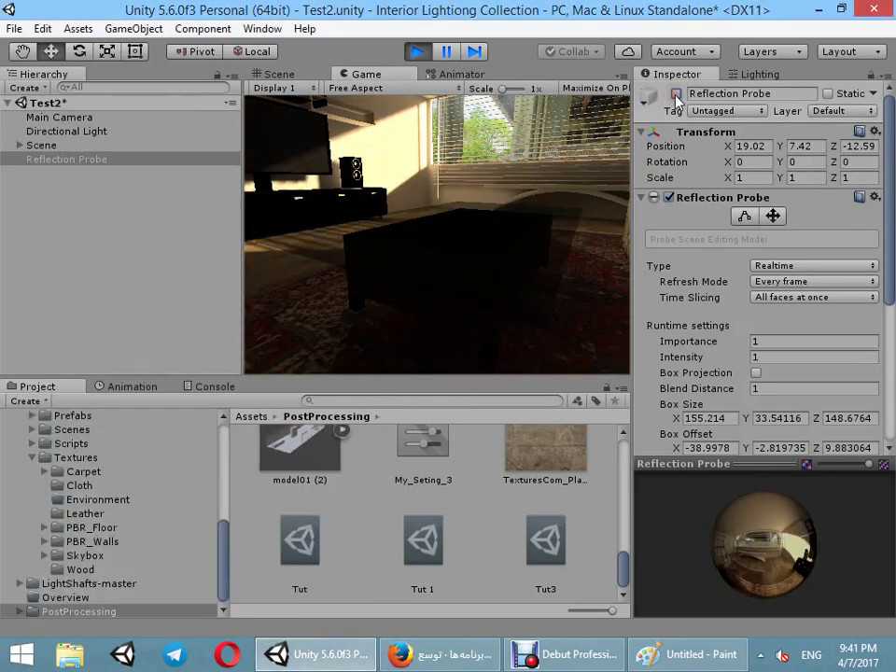
click(139, 116)
scroll(779, 577, down, 5)
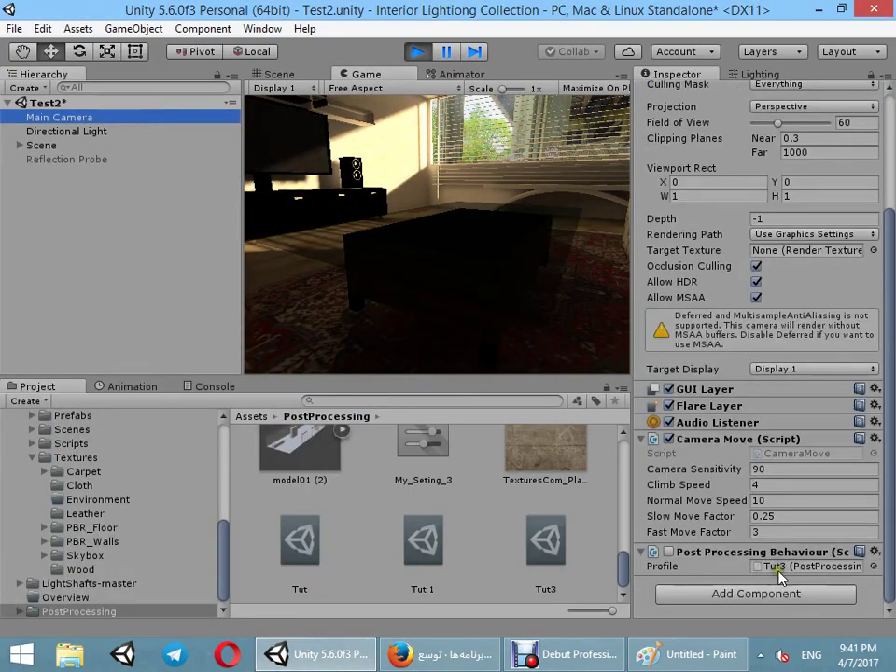
click(771, 567)
click(668, 551)
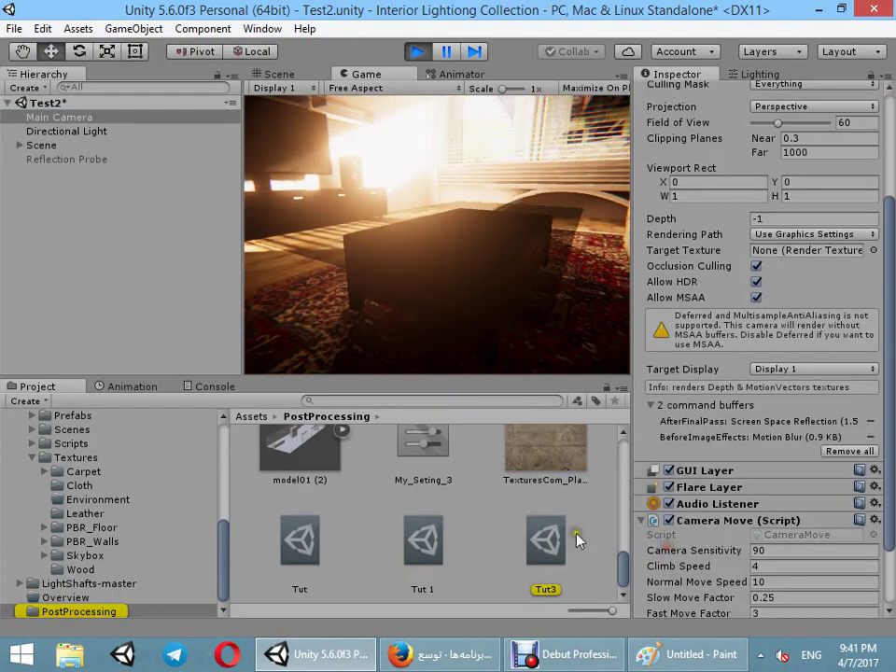
- Create a new Post-Processing Profile named Tut4 in the Project panel
right_click(603, 550)
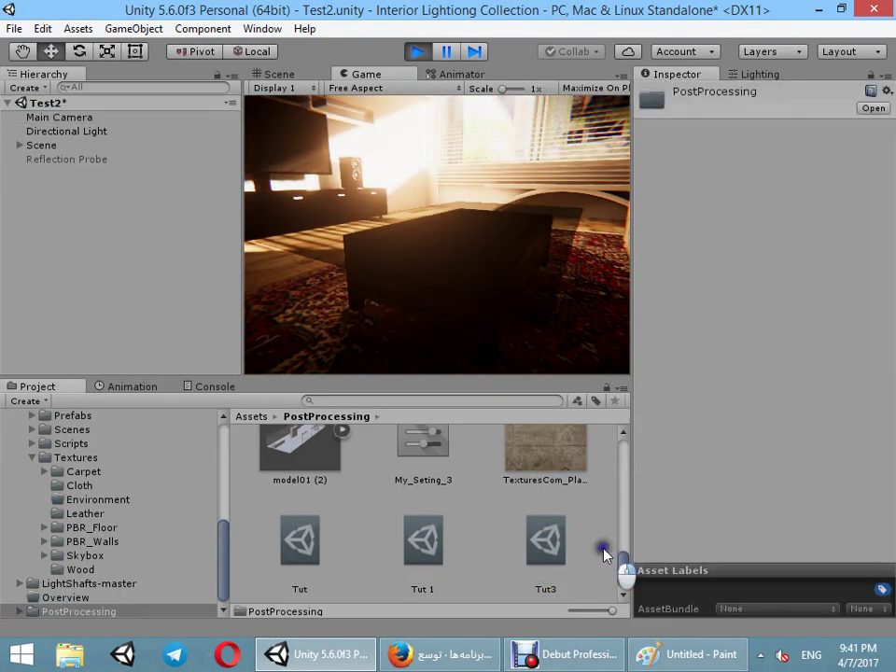
mouse_move(672, 228)
click(516, 330)
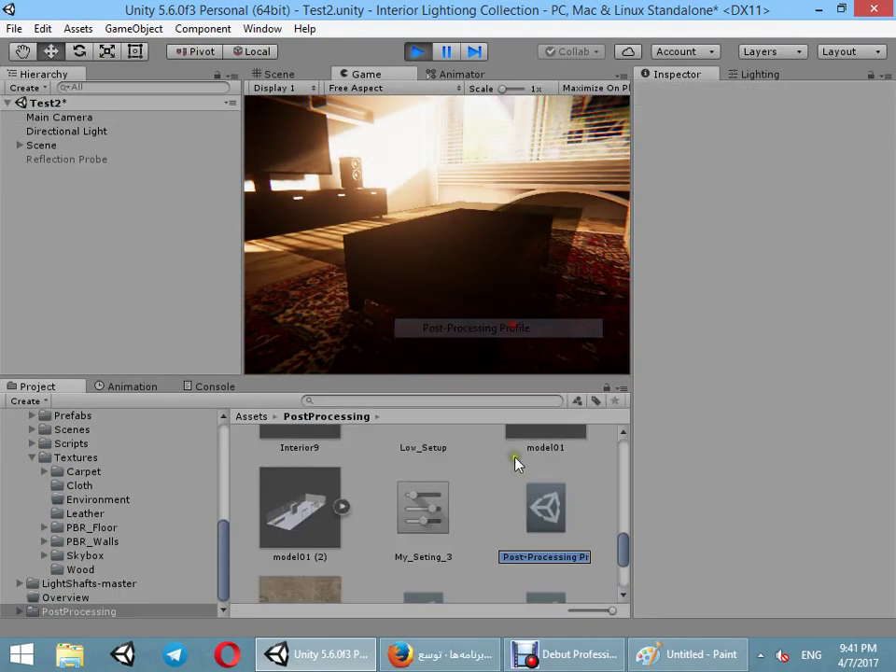
text(Tut4)
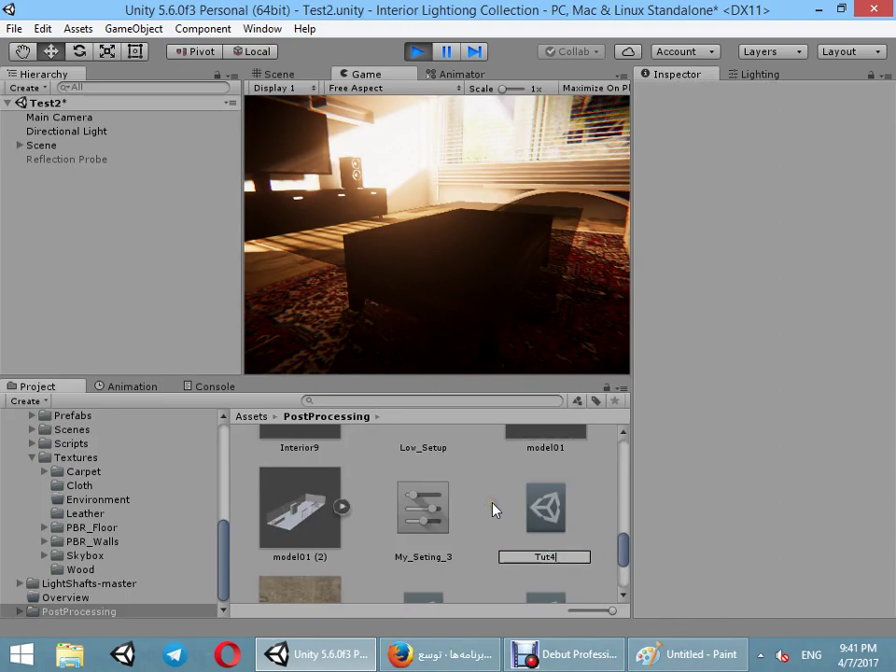
key(Return)
- Assign Tut4 to the Main Camera's Profile field and open its effects
click(65, 116)
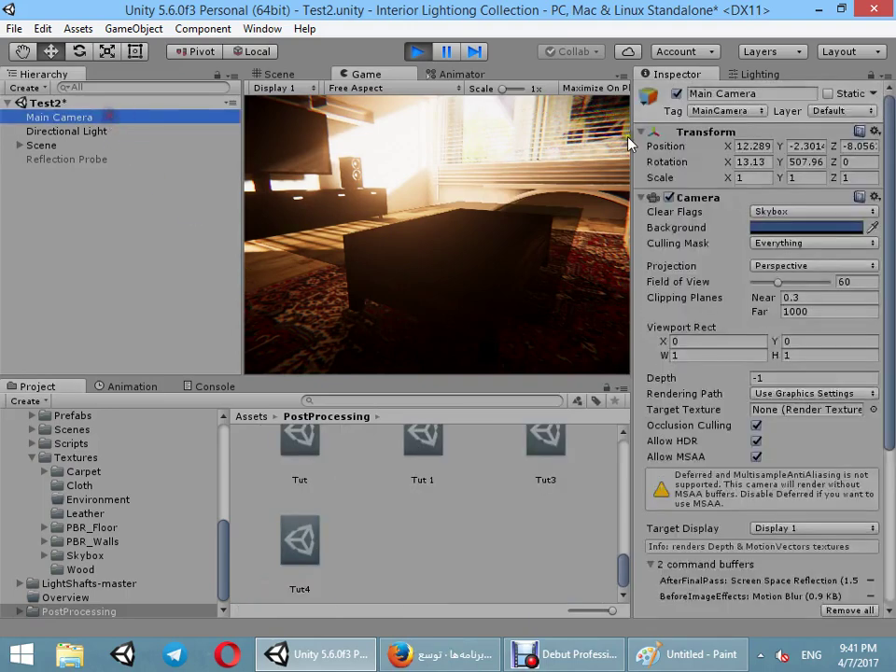
scroll(766, 286, down, 1)
scroll(768, 441, down, 5)
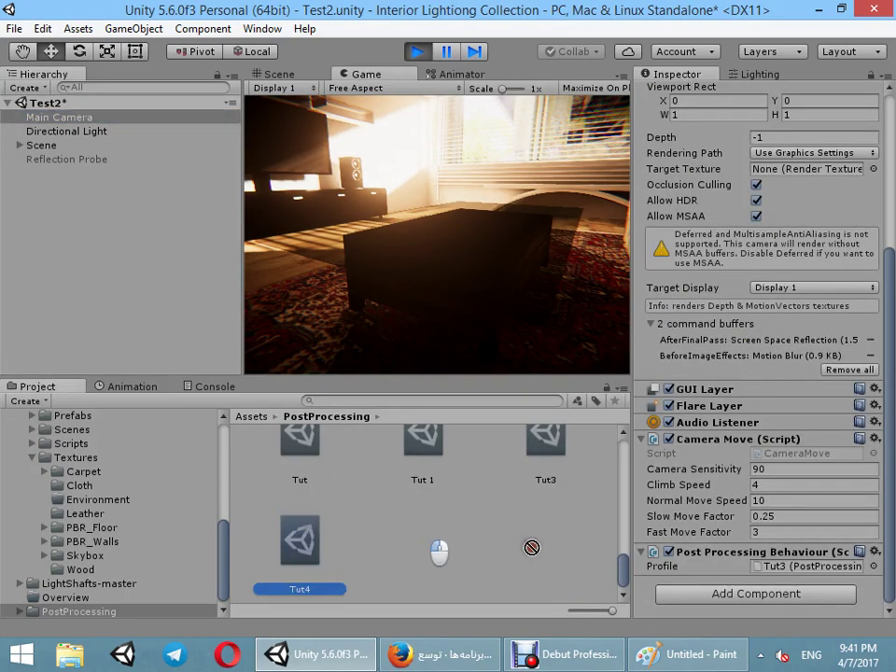
drag(322, 532, 786, 567)
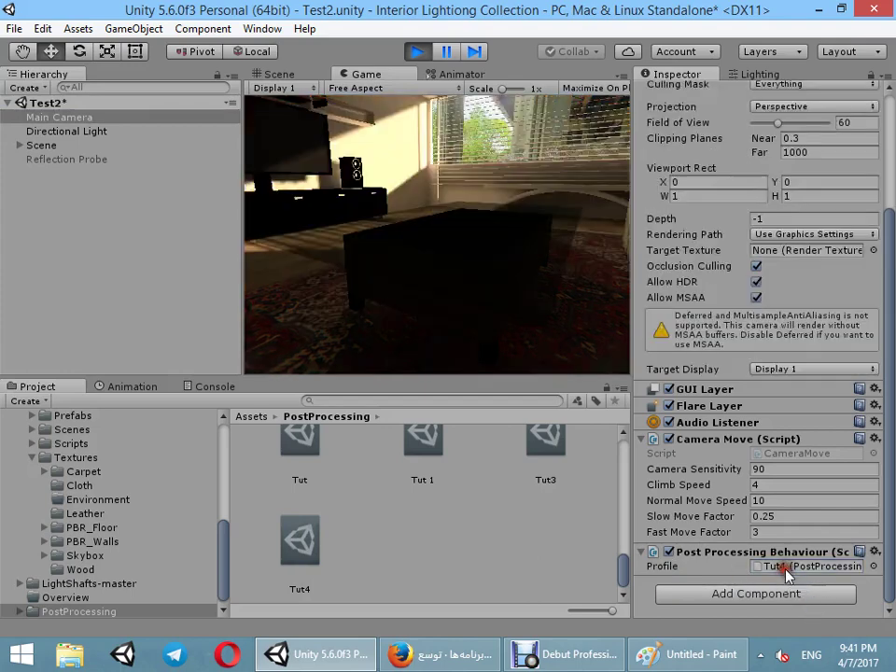
click(283, 541)
- Enable Screen Space Reflection in Tut4 with High reflection quality
scroll(709, 237, up, 5)
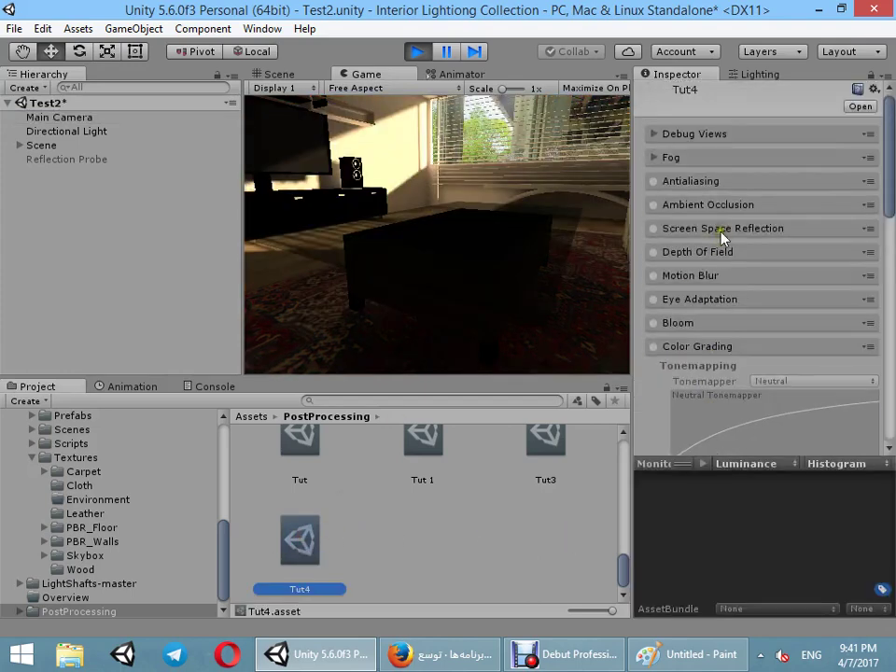
click(655, 228)
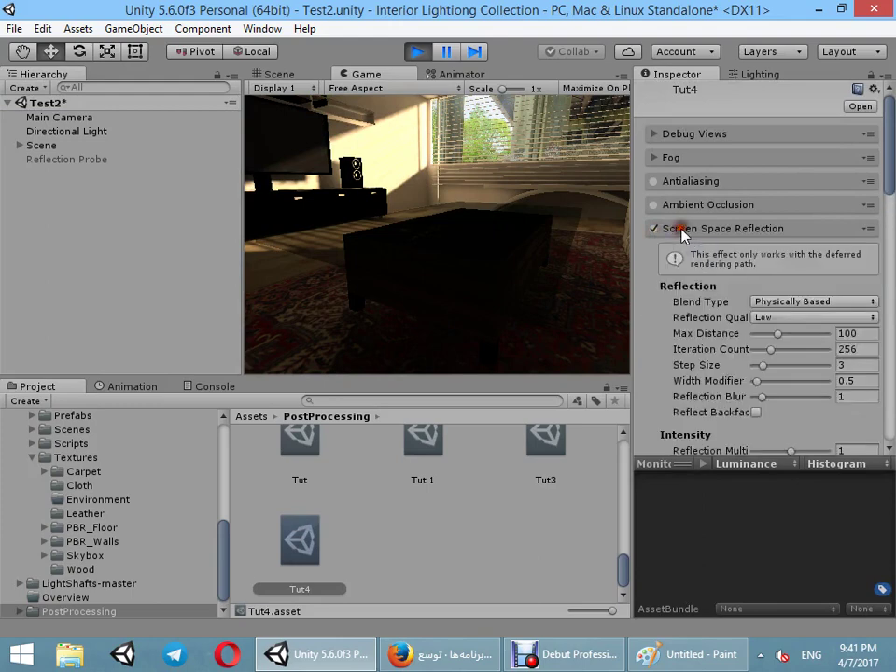
click(787, 319)
click(792, 336)
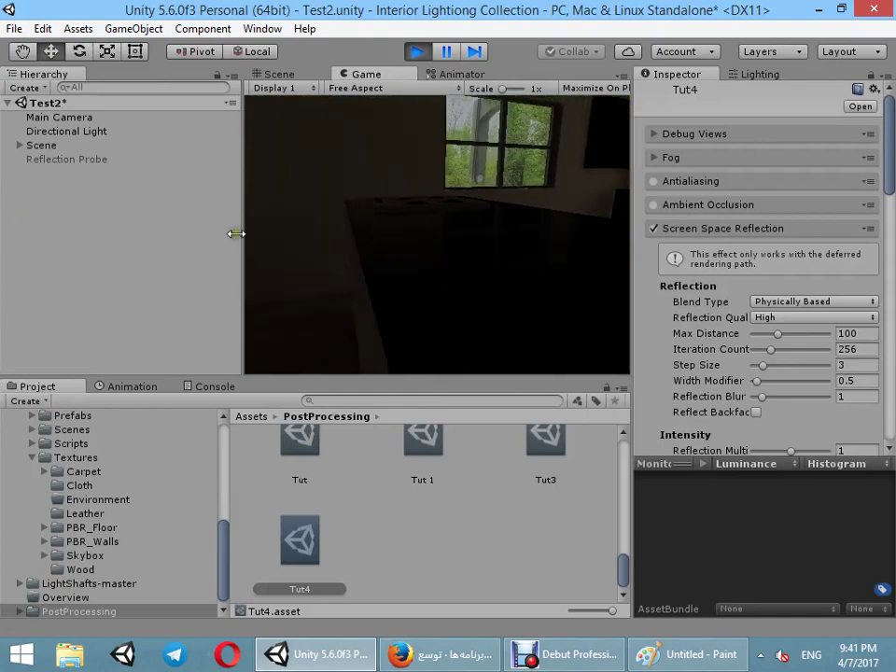
key(super)
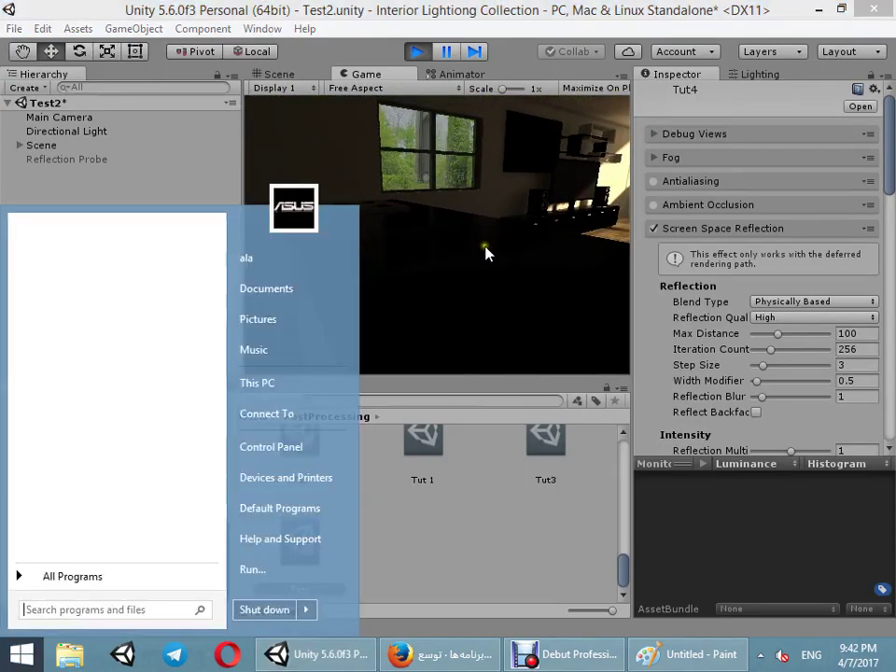
click(489, 255)
key(super)
key(super)
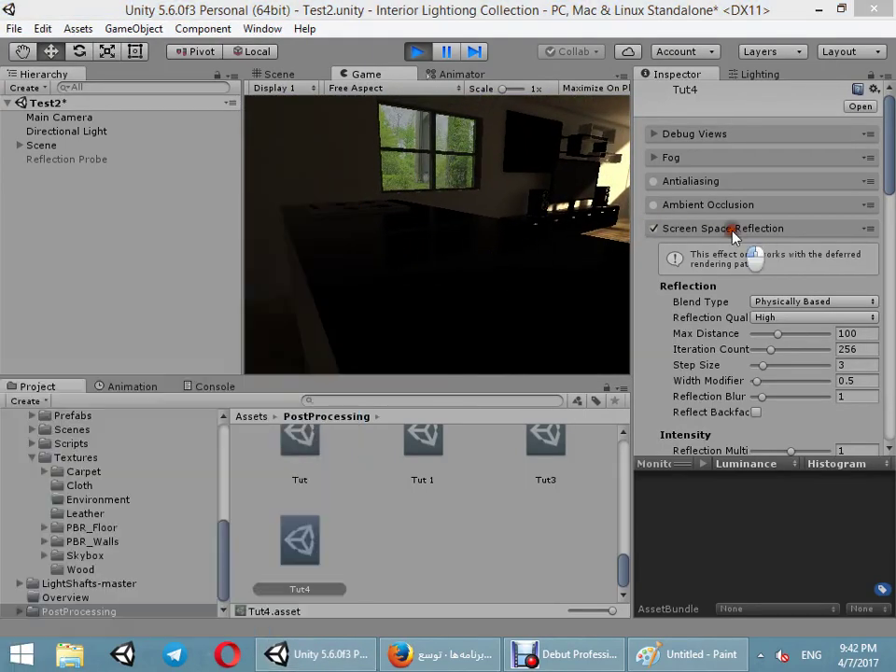
click(728, 228)
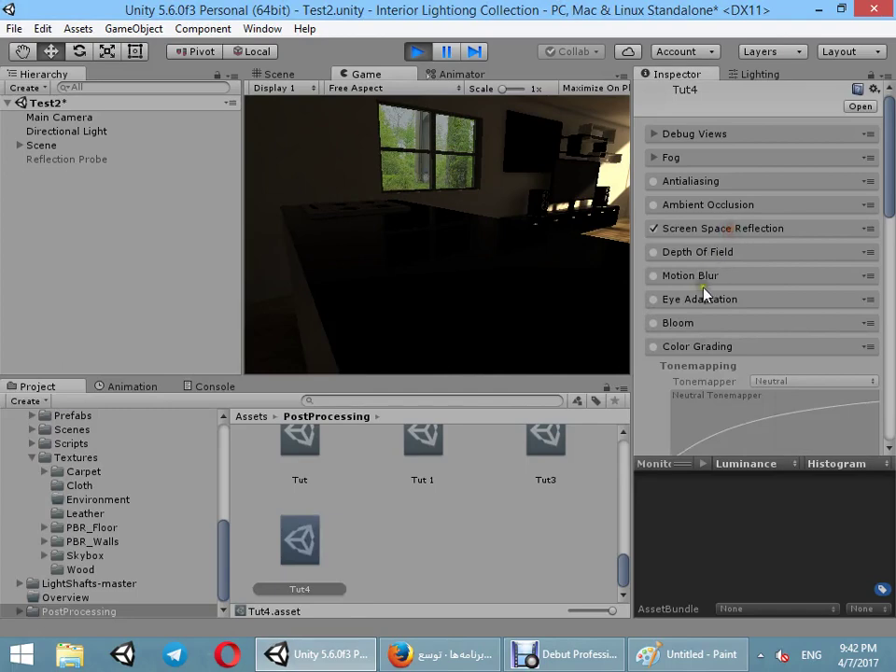
- Enable Color Grading with the Neutral tonemapper and Post Exposure 1
click(653, 346)
scroll(747, 354, down, 3)
scroll(784, 280, down, 4)
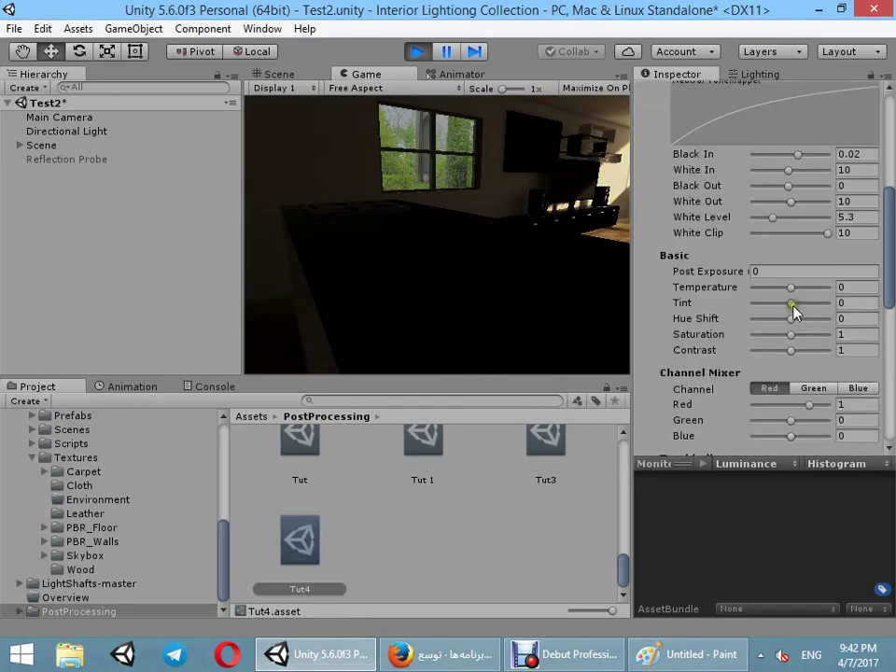
scroll(793, 310, up, 3)
click(796, 172)
click(796, 208)
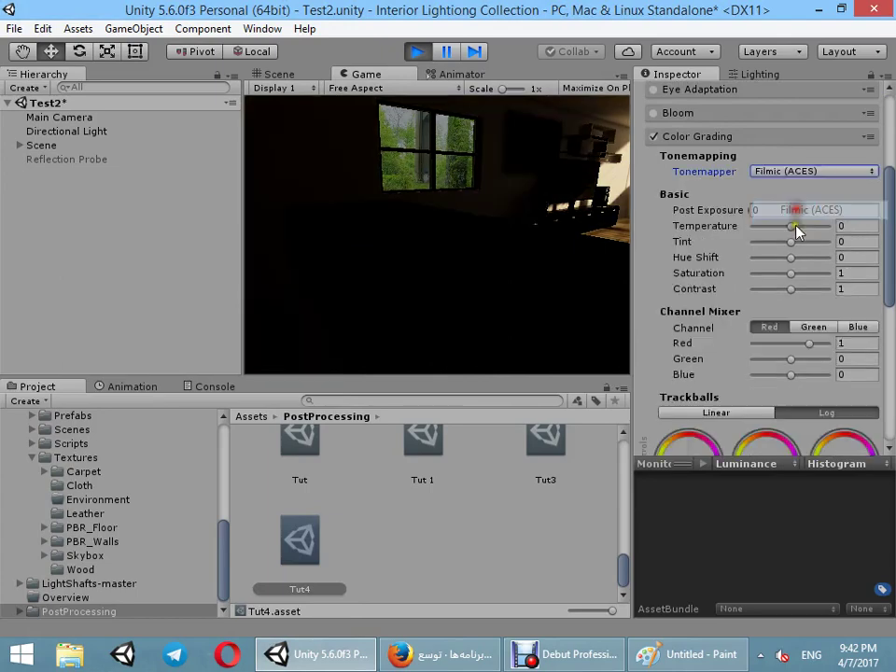
scroll(790, 257, down, 2)
scroll(791, 261, up, 1)
scroll(790, 262, up, 1)
click(776, 173)
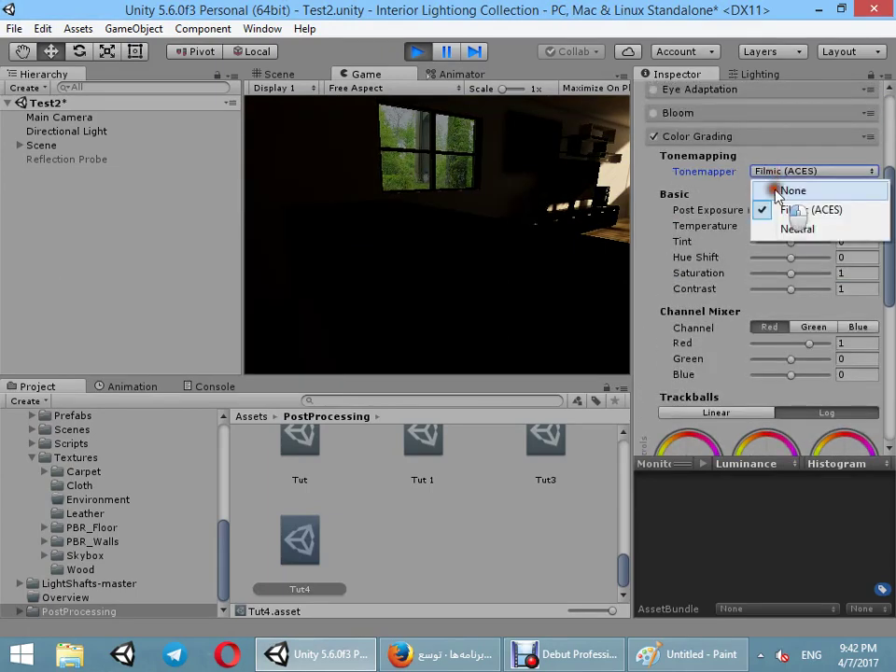
click(781, 226)
scroll(780, 252, down, 3)
click(778, 219)
text(1)
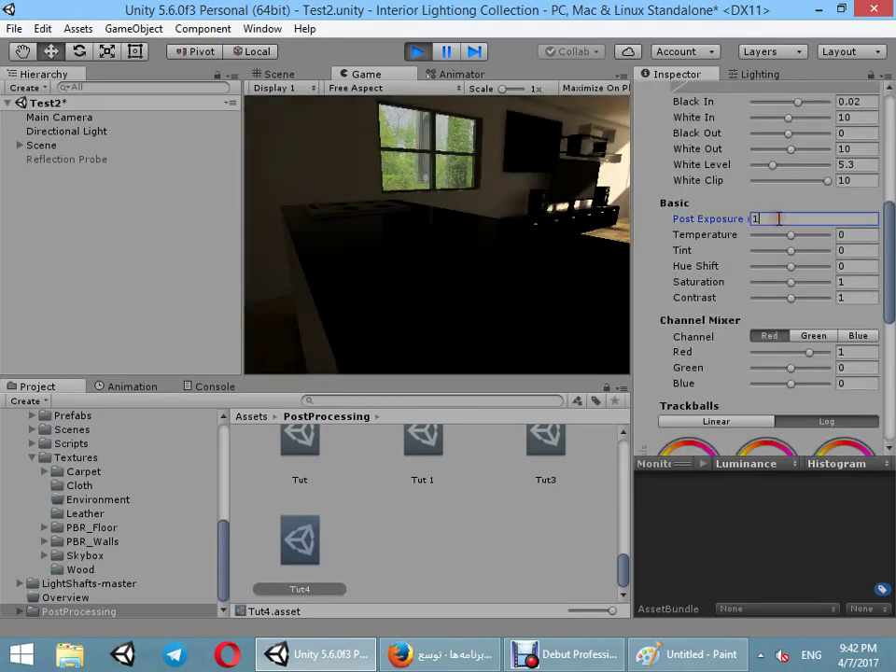
- Enable Eye Adaptation with Dynamic Key off and Key Value 0.55
scroll(753, 260, up, 5)
scroll(724, 196, up, 3)
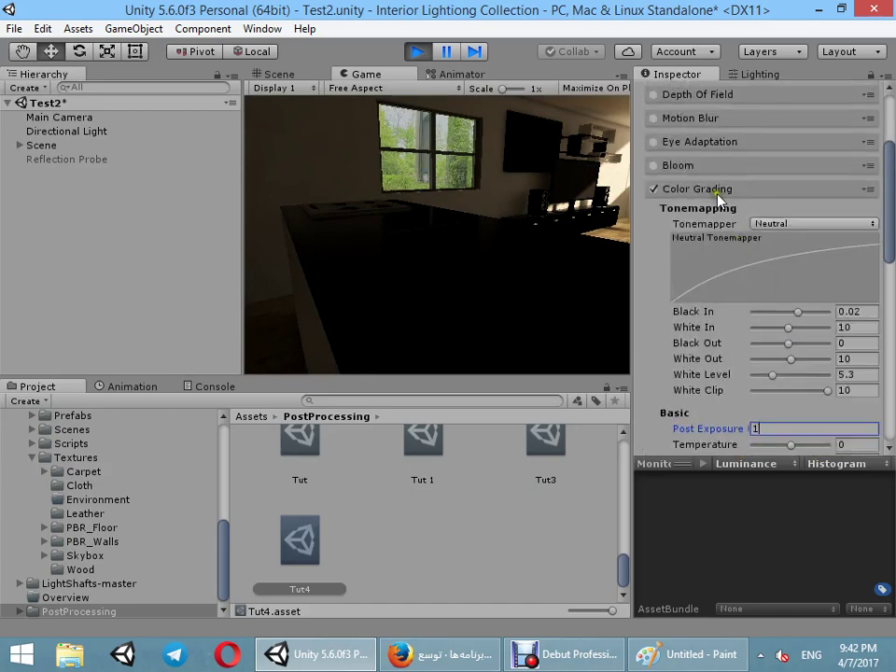
click(724, 194)
click(670, 269)
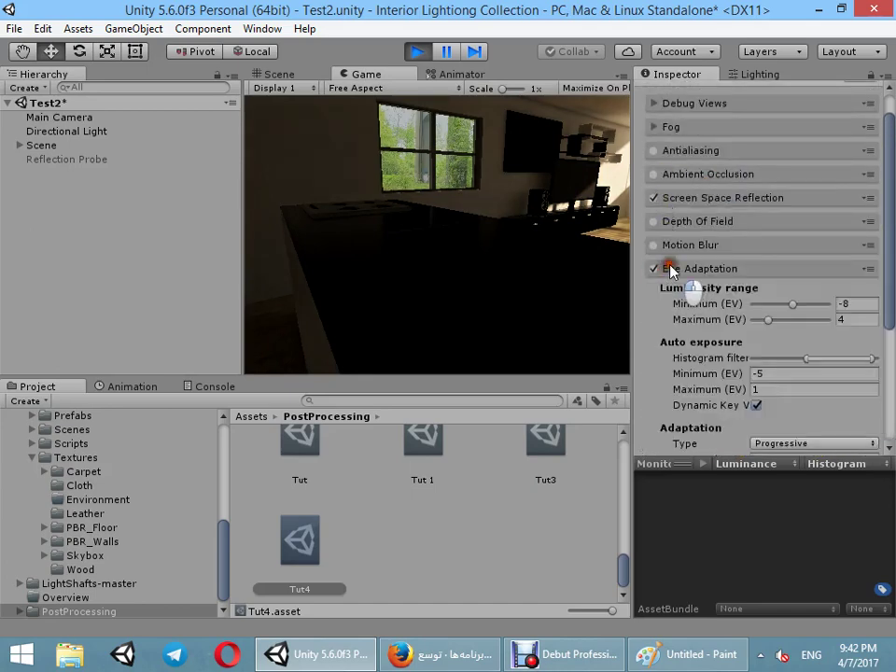
click(756, 405)
drag(720, 422, 733, 425)
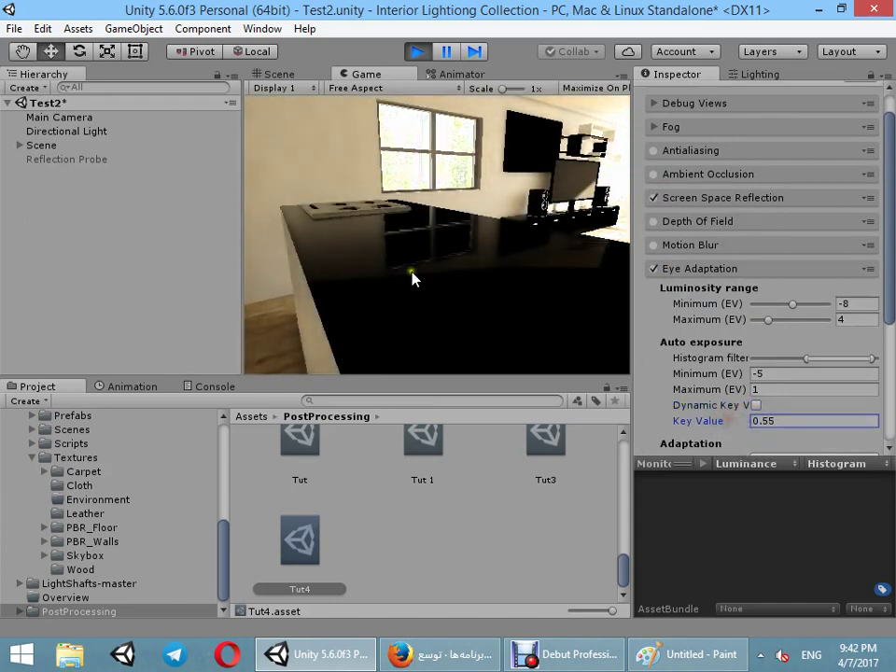
- Maximize the Game view, walk the room with W and S, then return to Paint
right_click(364, 74)
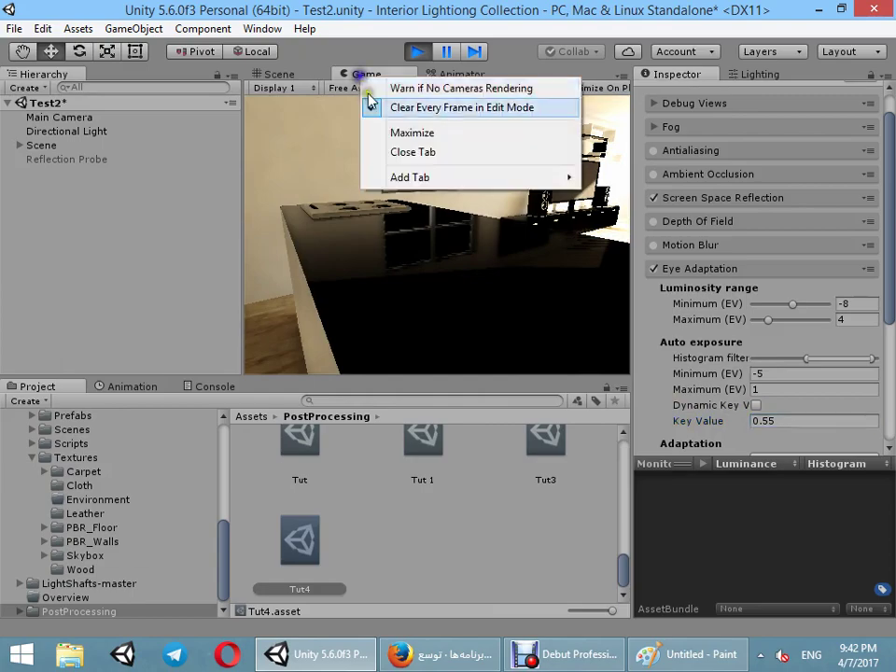
click(403, 132)
key(w)
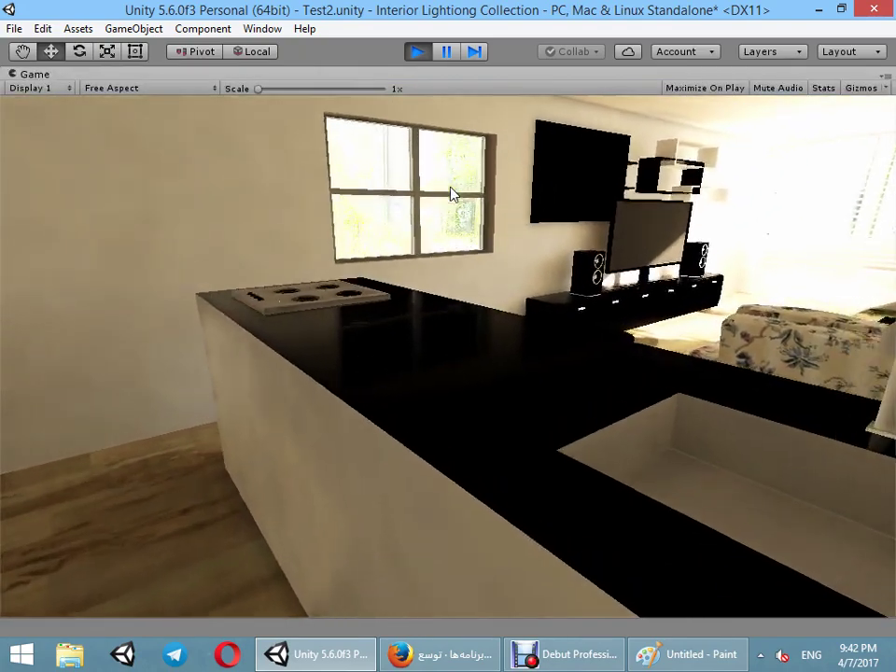
key(s)
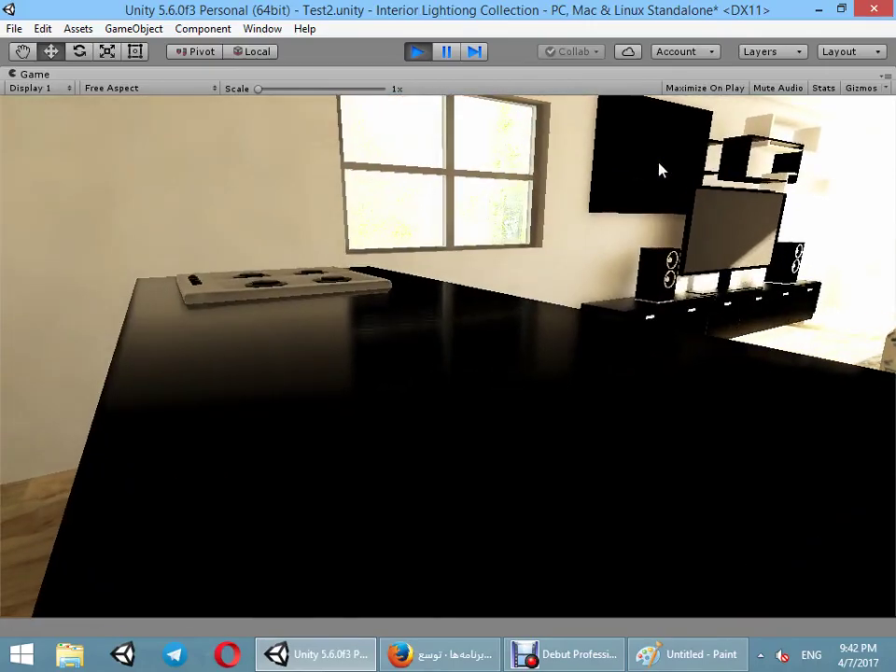
key(super)
click(694, 643)
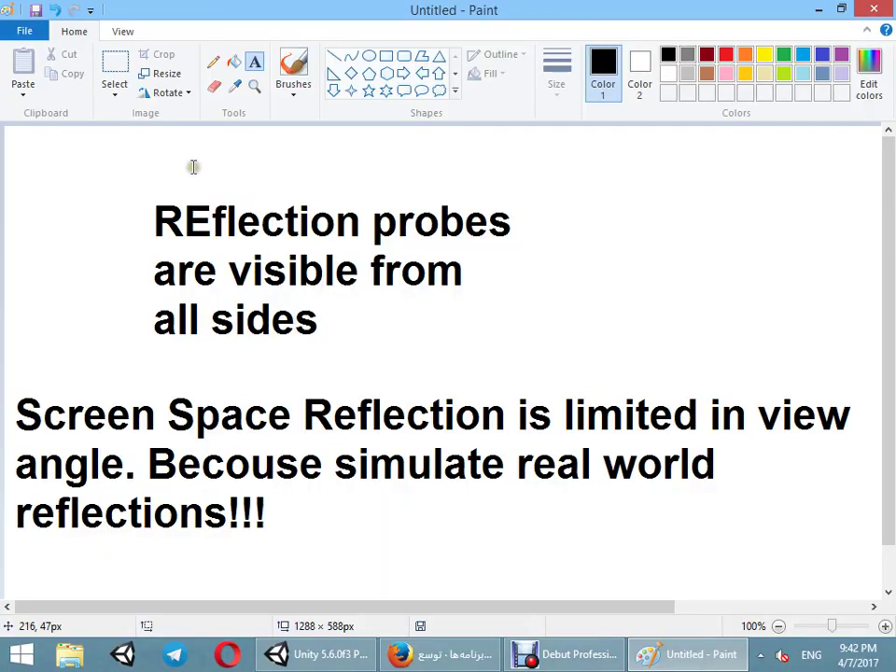
- Clear the Paint canvas and write the bold caption 'This is SSR angle limit'
key(ctrl+a)
key(Delete)
click(250, 153)
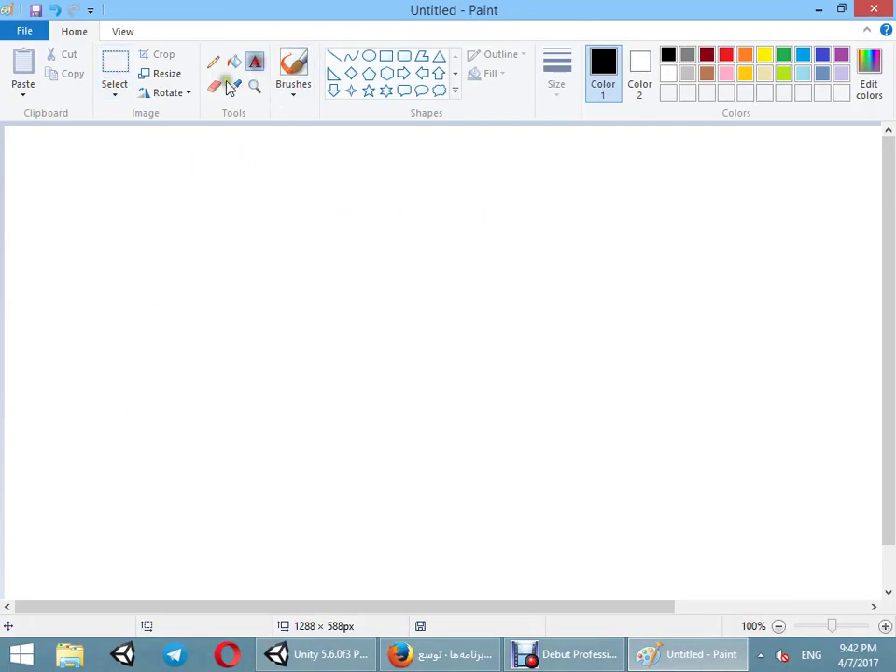
click(148, 175)
text(This is)
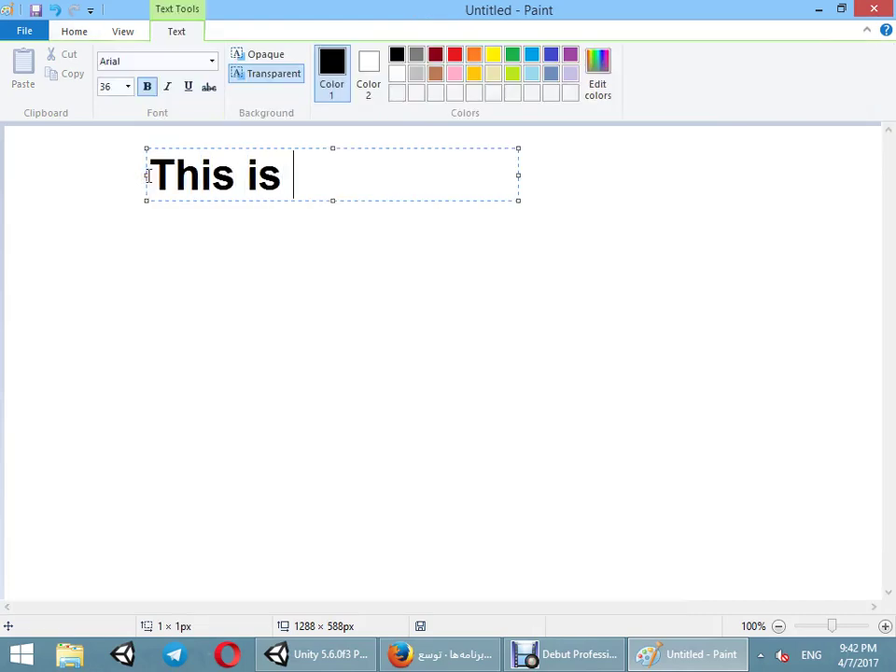
text(SSR angle limit)
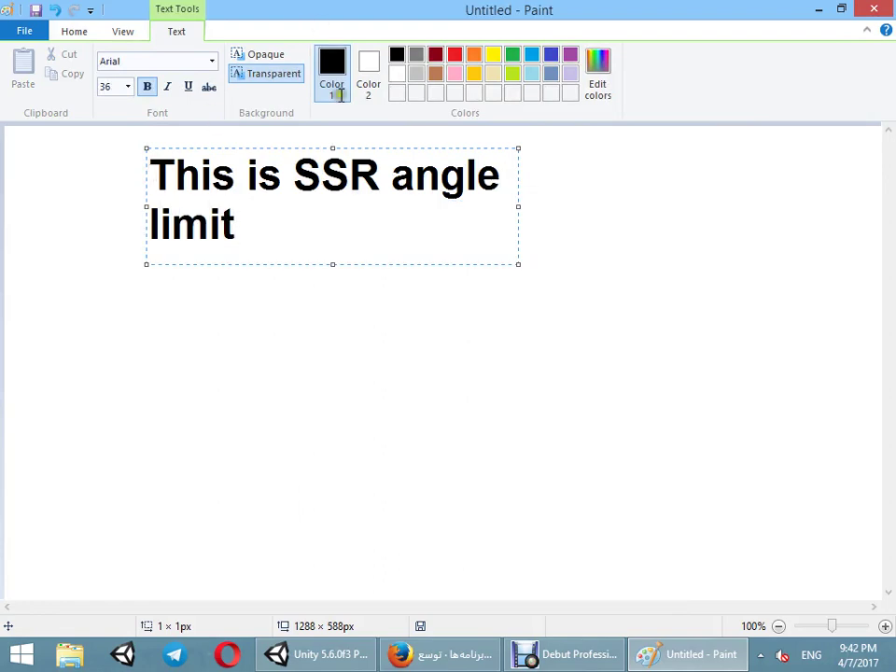
click(710, 236)
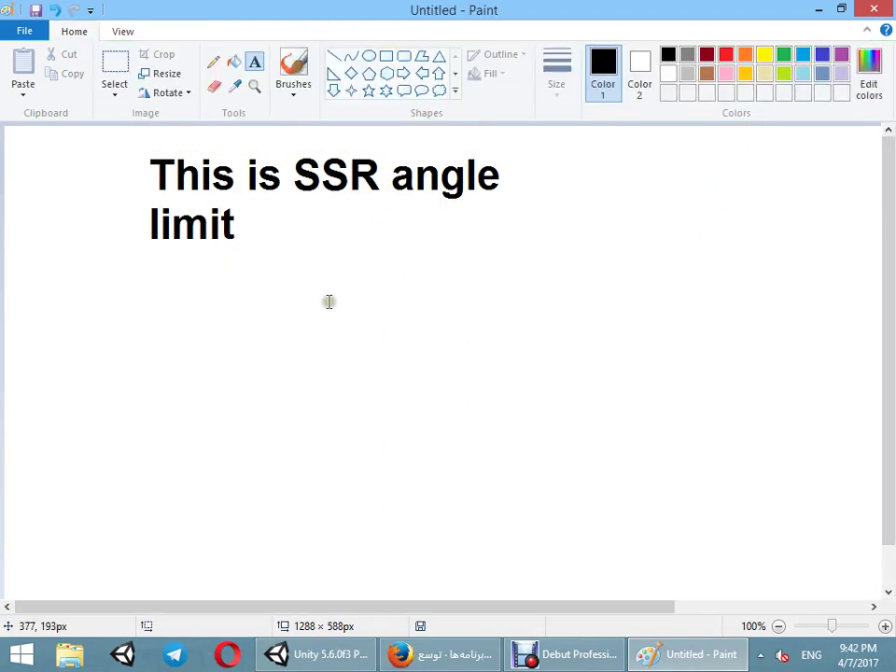
- Add the word 'View' to the note, then minimize Paint
click(381, 146)
text(View)
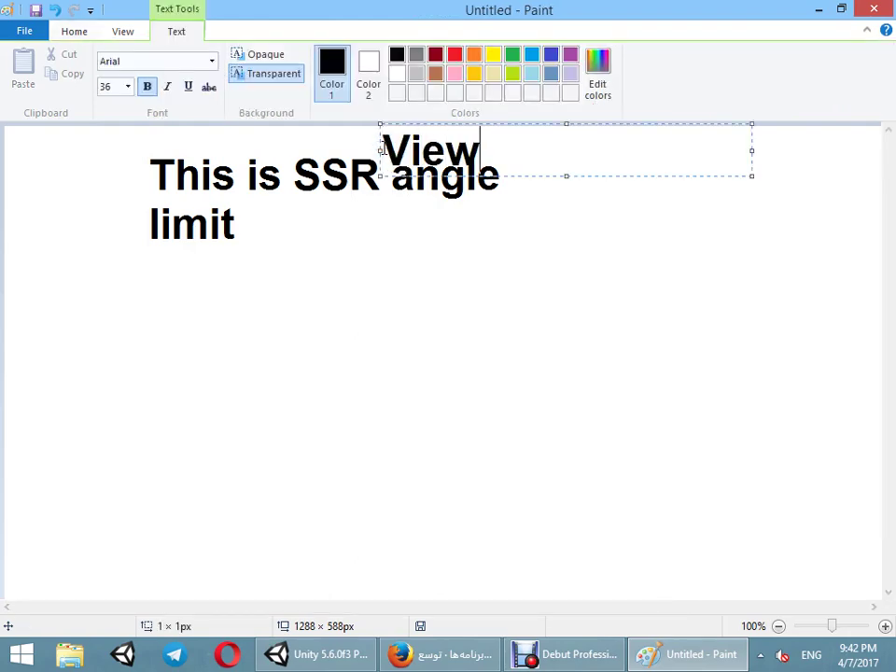
click(451, 232)
click(819, 9)
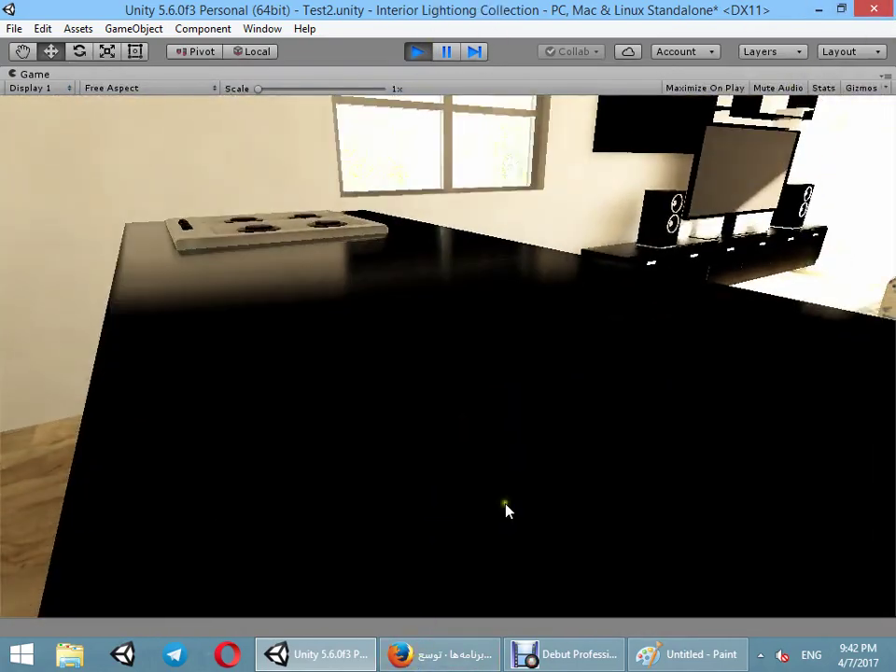
- Un-maximize the Game view to restore the full editor layout
key(super)
right_click(482, 76)
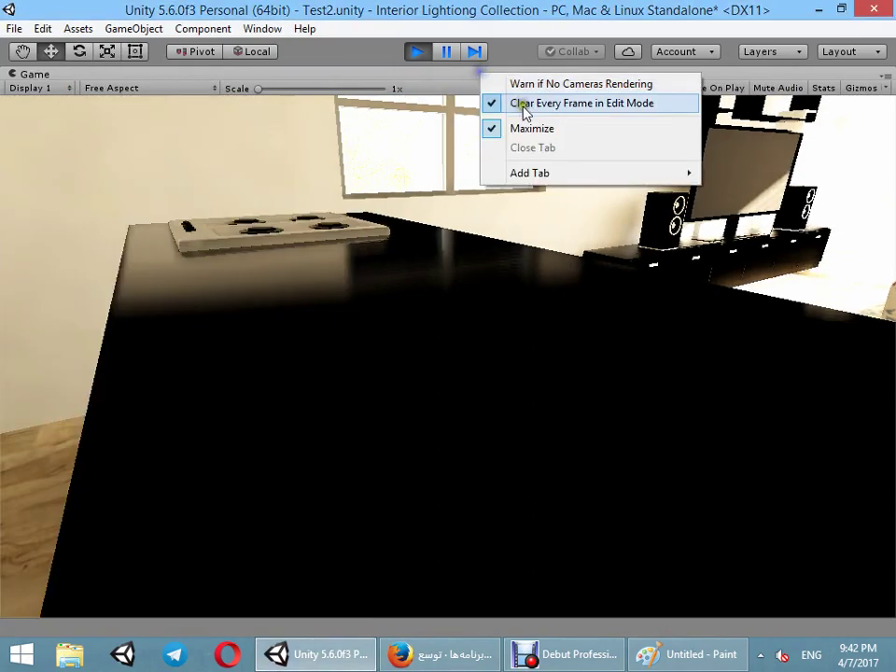
click(523, 128)
- Select the Reflection Probe, then pick the Tut4 profile in the PostProcessing folder
key(super)
click(103, 159)
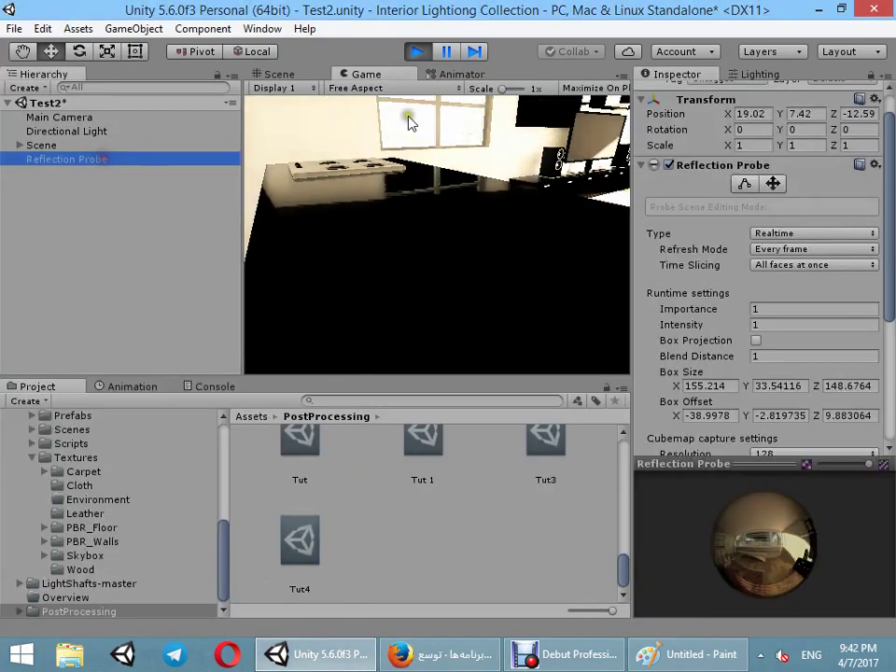
scroll(734, 127, up, 1)
click(525, 180)
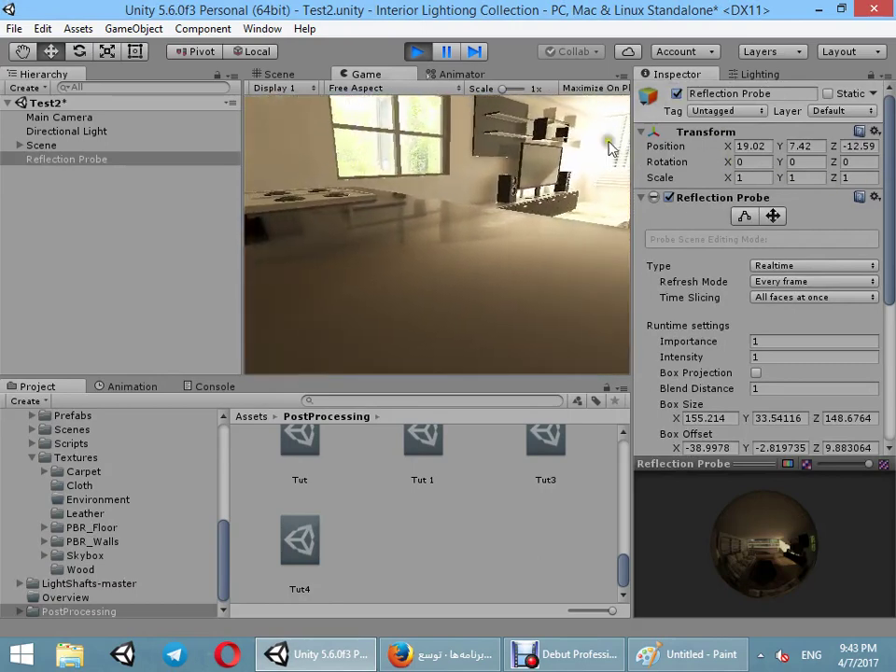
key(super)
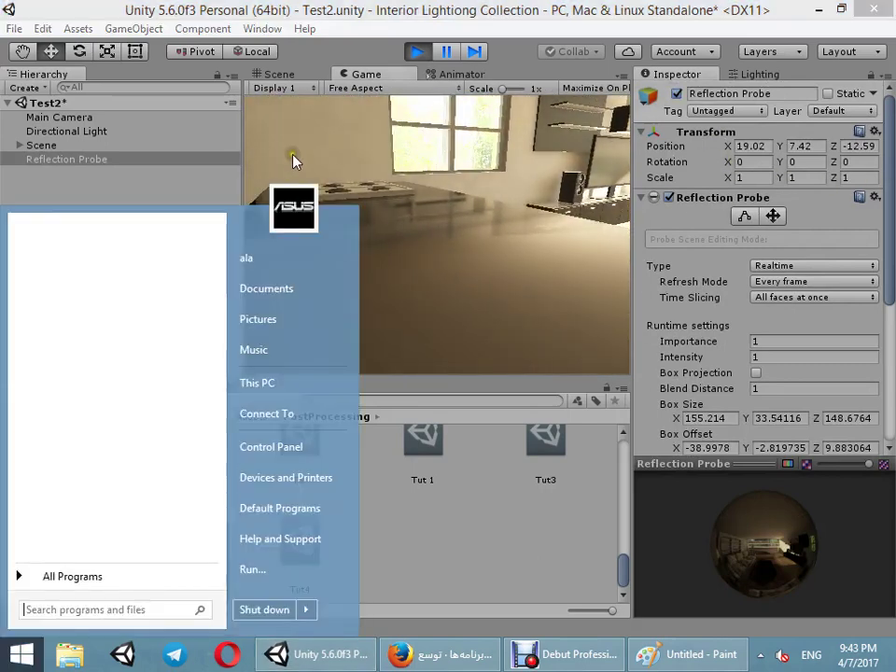
click(546, 447)
- Show the Tut4 profile's effects and untick Screen Space Reflection
click(296, 584)
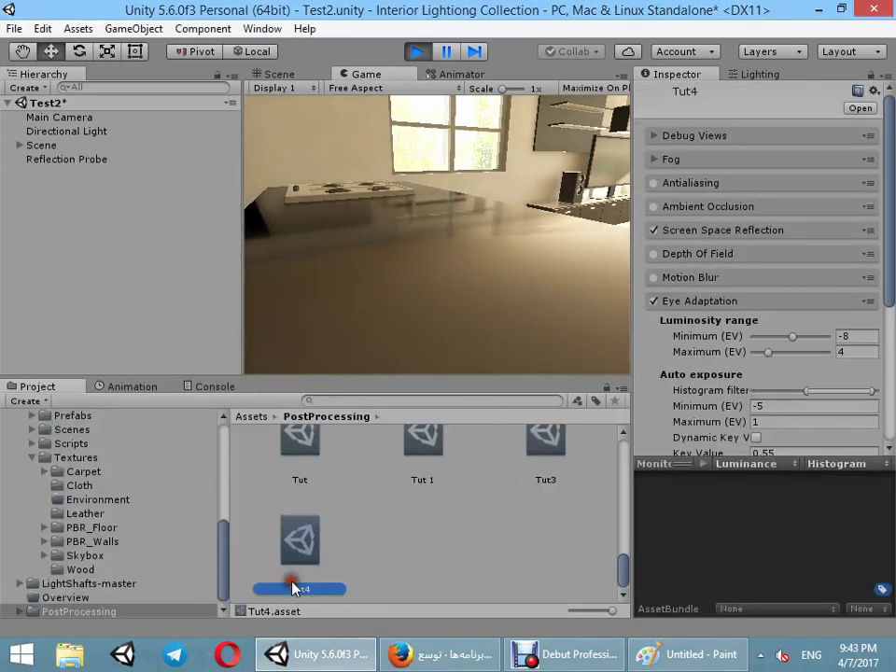
click(653, 230)
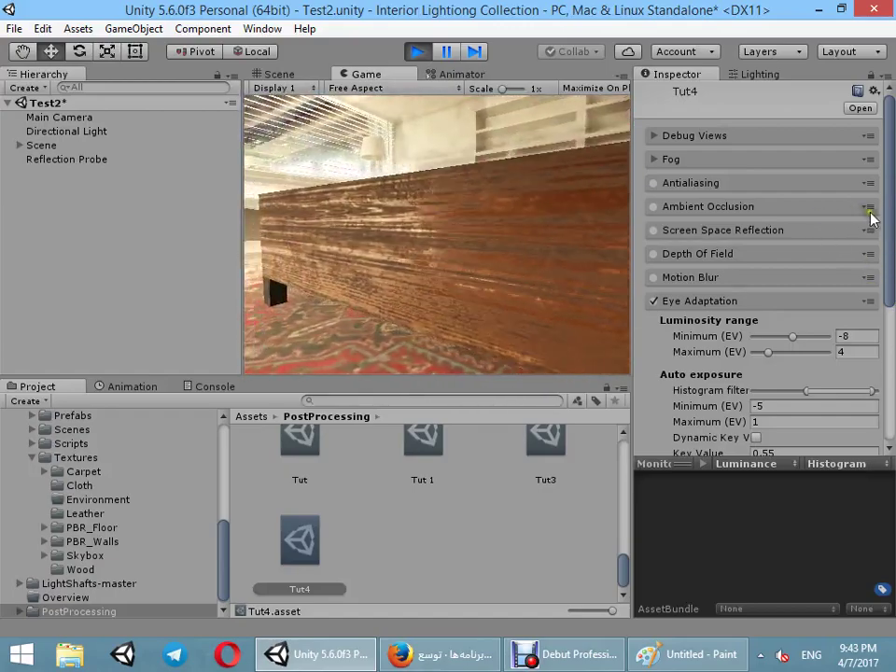
- In Paint, type 'In UE4 peoples using Reflection probes' below the first note
key(super)
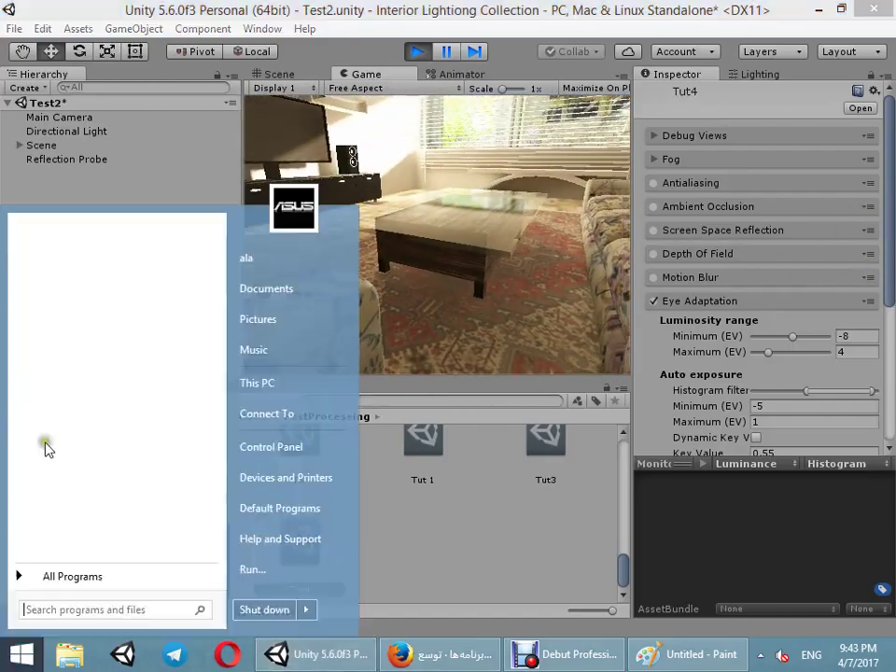
click(727, 663)
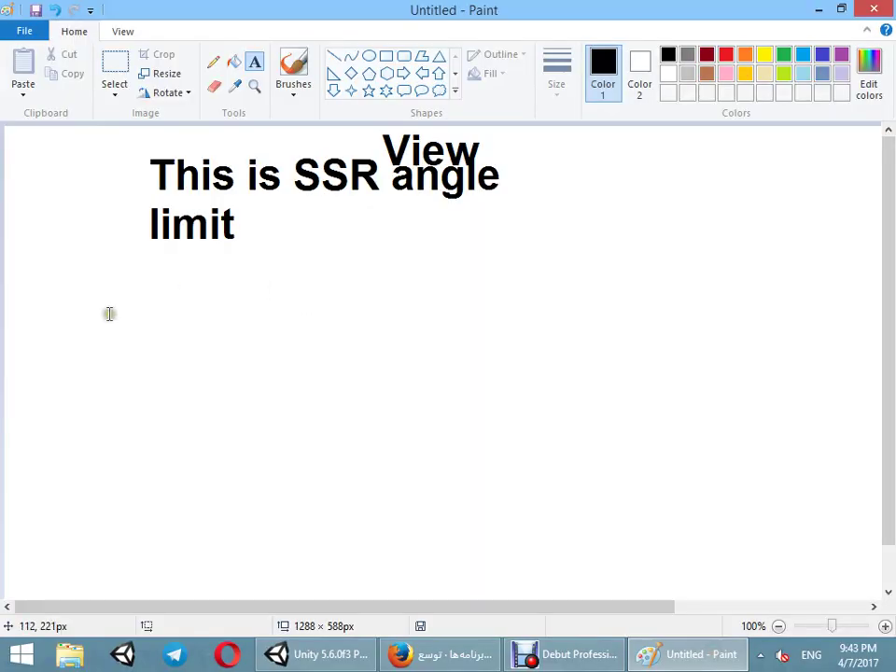
click(55, 315)
text(In UE4 peoples using Reflection probes.)
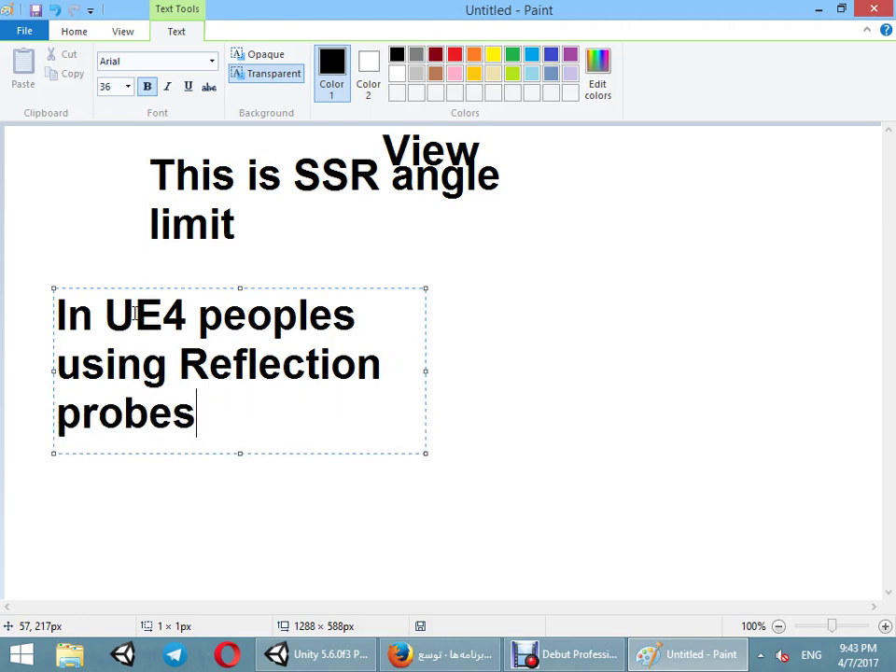
key(alt+Tab)
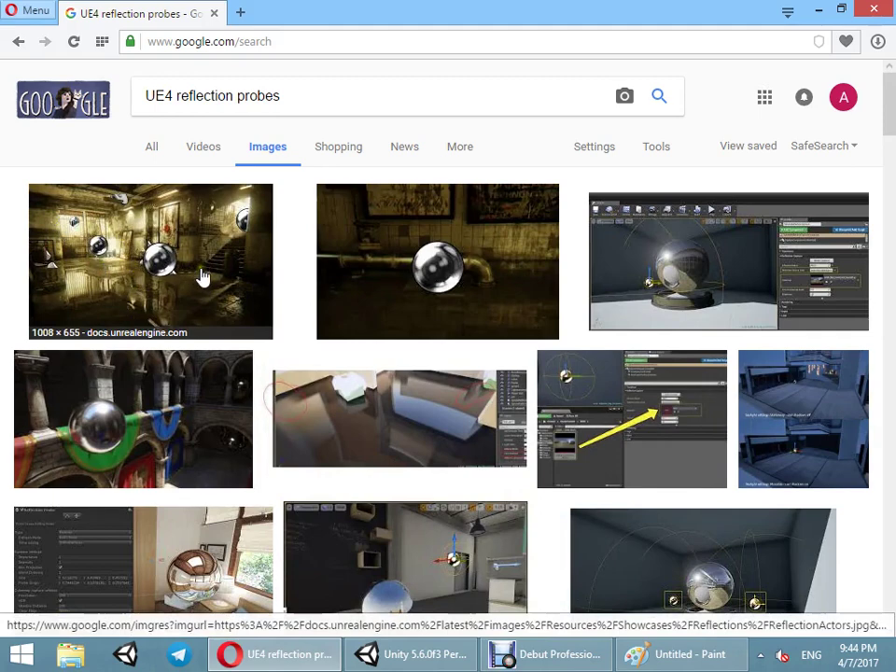
- Preview the chrome-sphere arches, flooded-room and The Lab reflection images
click(180, 422)
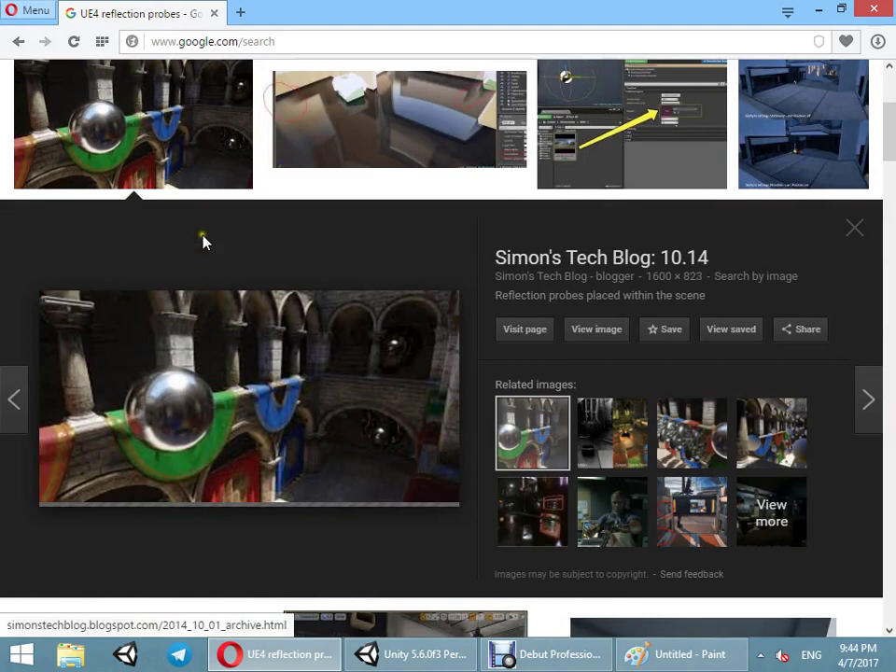
click(200, 165)
scroll(310, 379, up, 2)
scroll(204, 272, up, 2)
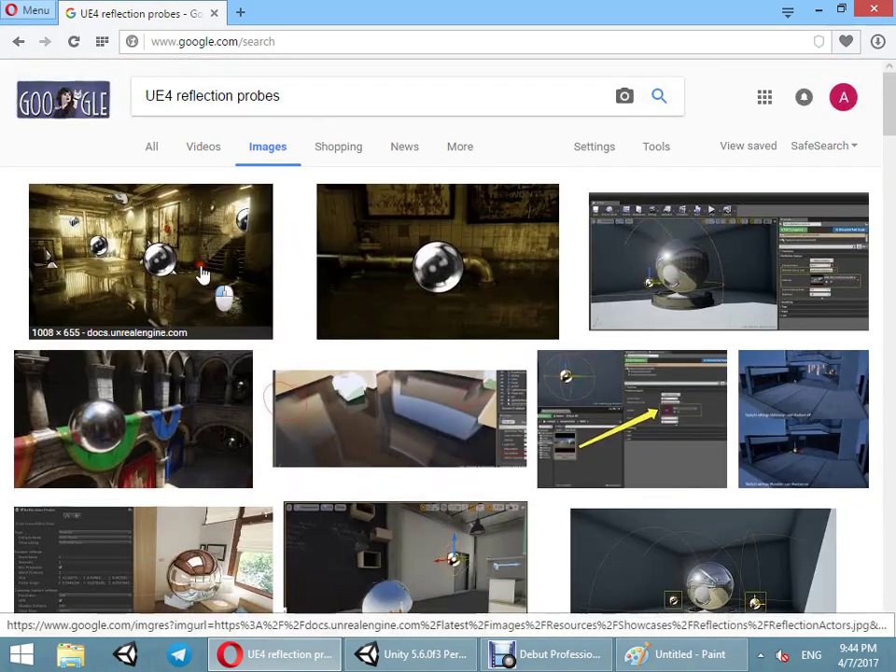
click(202, 273)
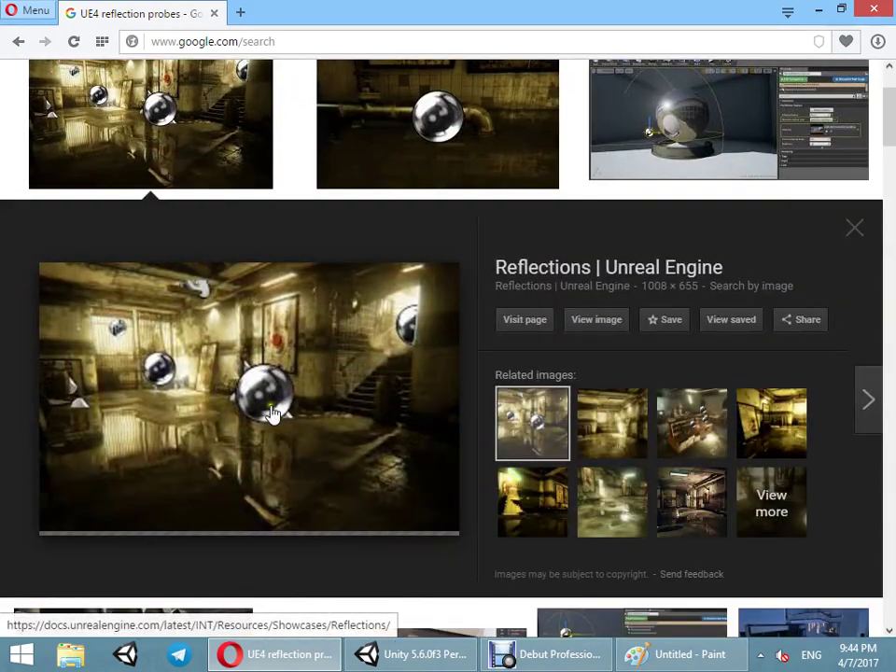
click(587, 408)
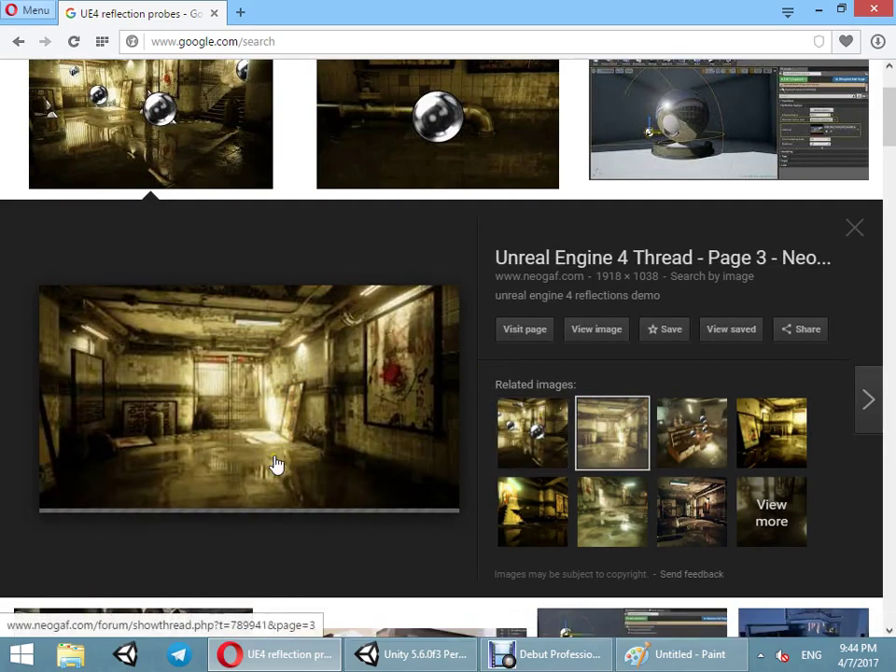
click(549, 458)
click(690, 425)
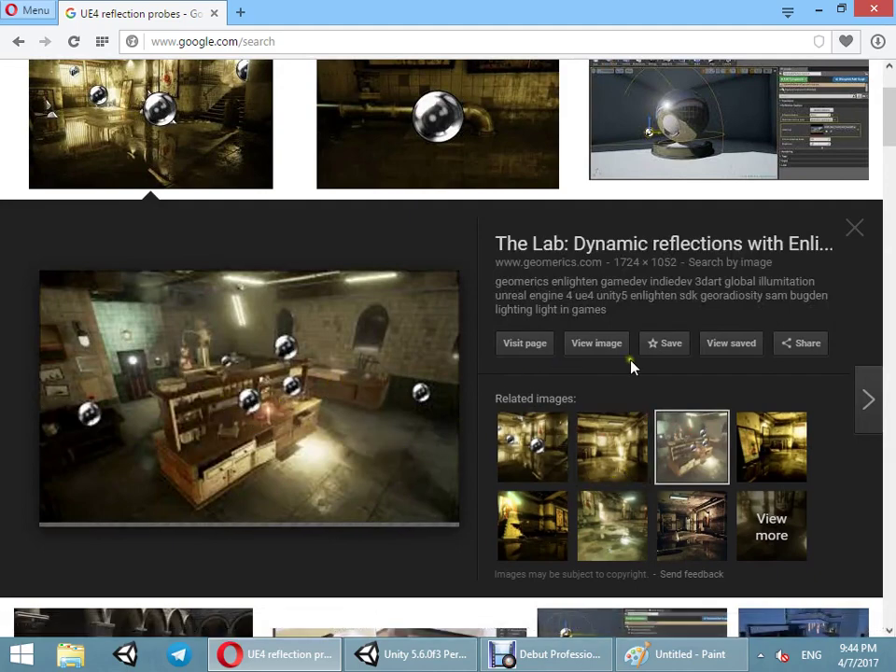
- Preview the Reflection Environment documentation image, scroll the results, and return to Unity
scroll(631, 367, up, 1)
click(646, 233)
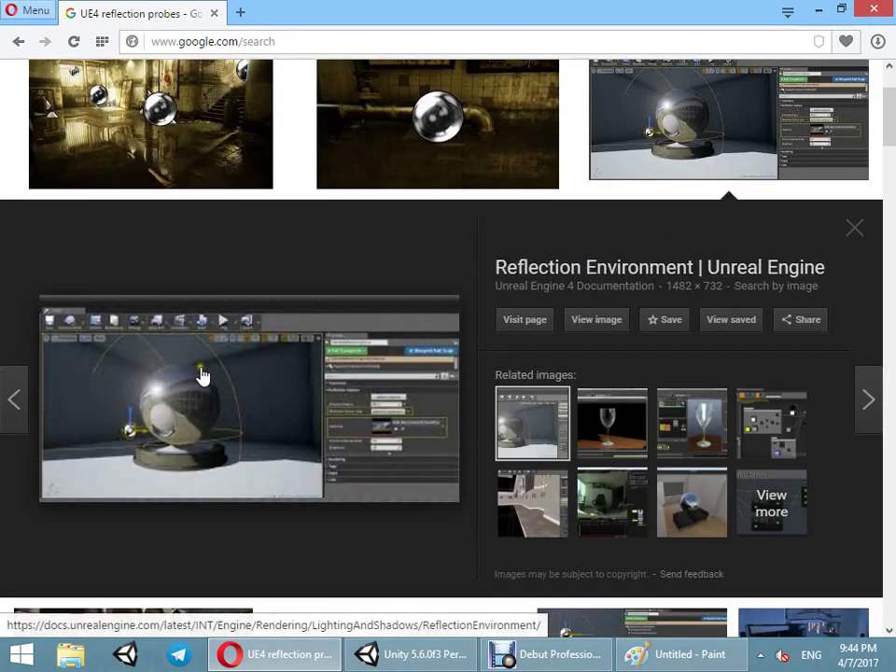
scroll(600, 464, down, 5)
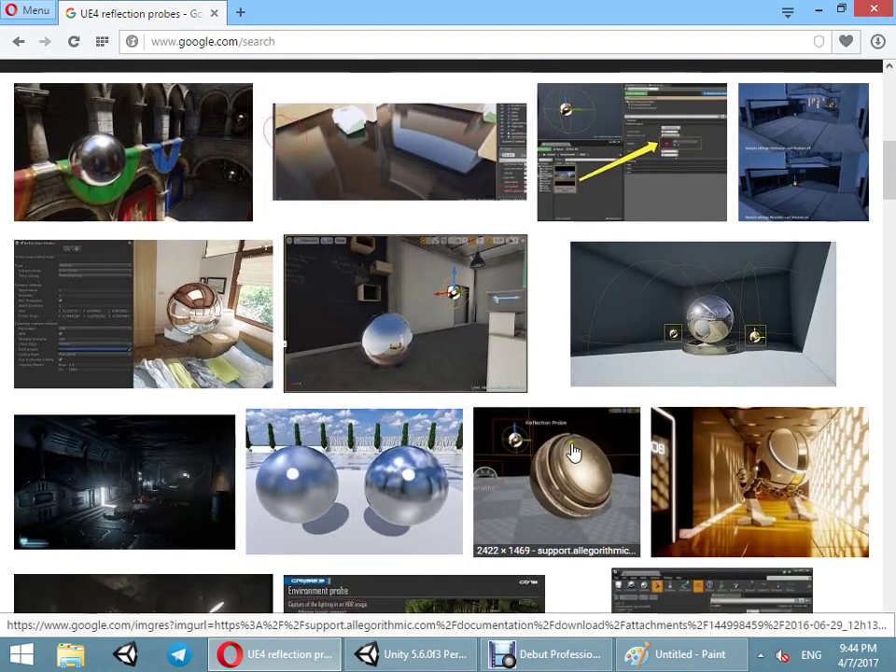
scroll(569, 448, down, 2)
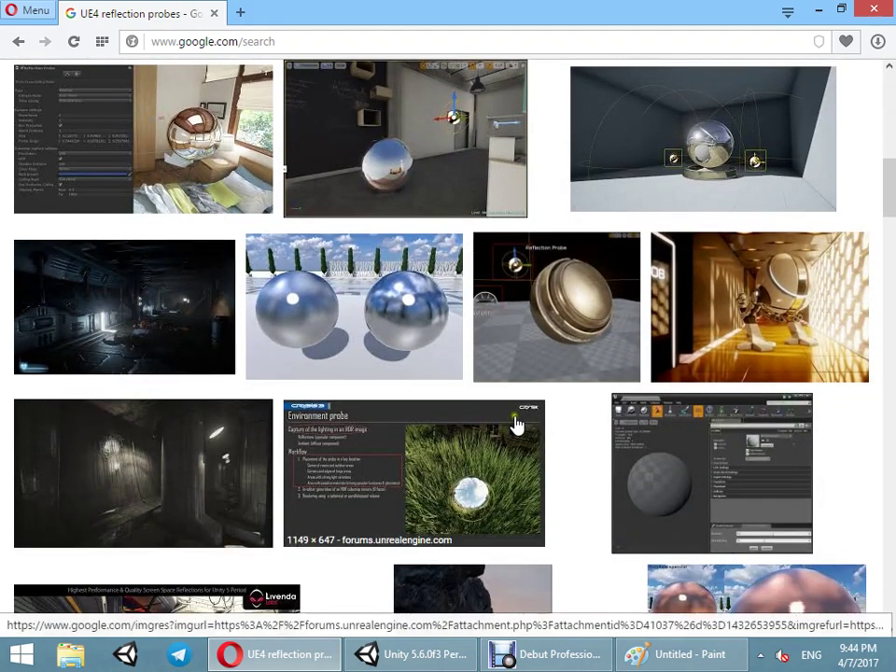
scroll(266, 296, up, 1)
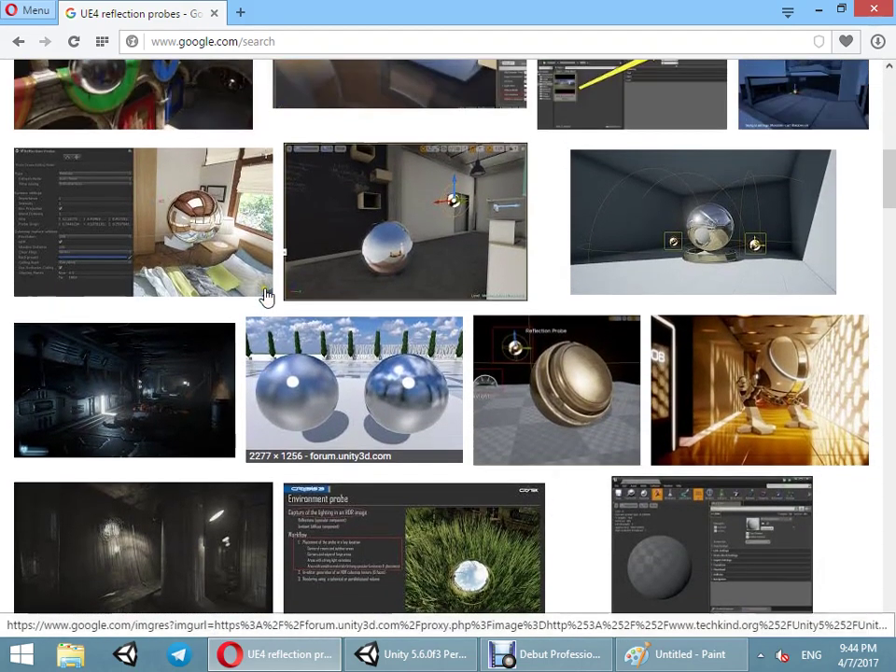
scroll(309, 325, down, 1)
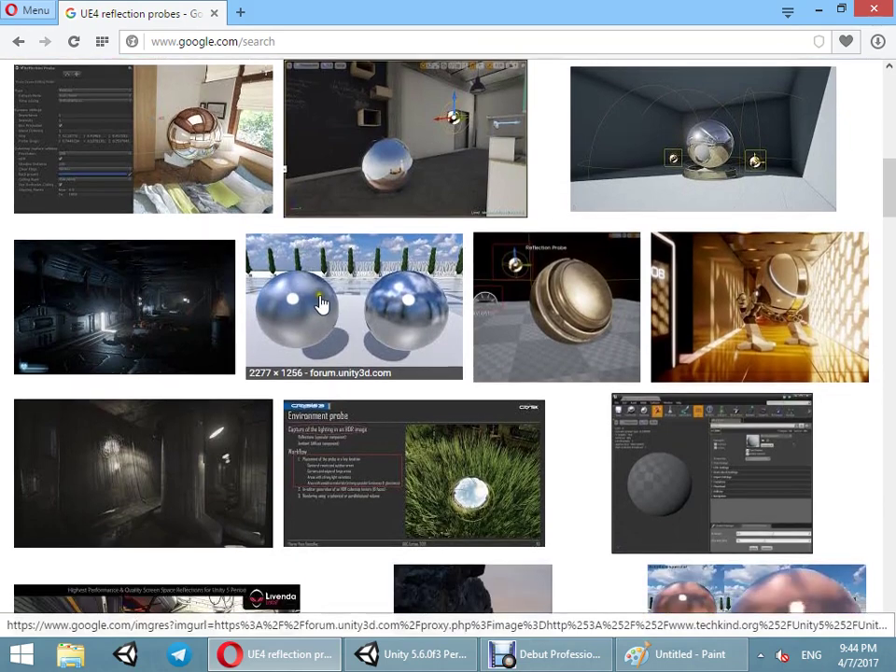
scroll(691, 360, down, 1)
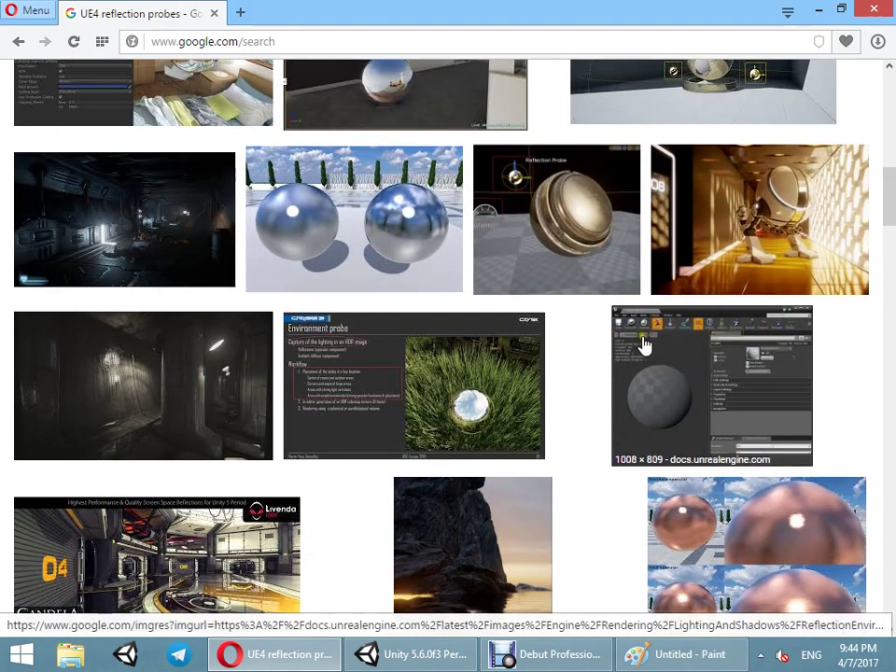
scroll(592, 381, down, 5)
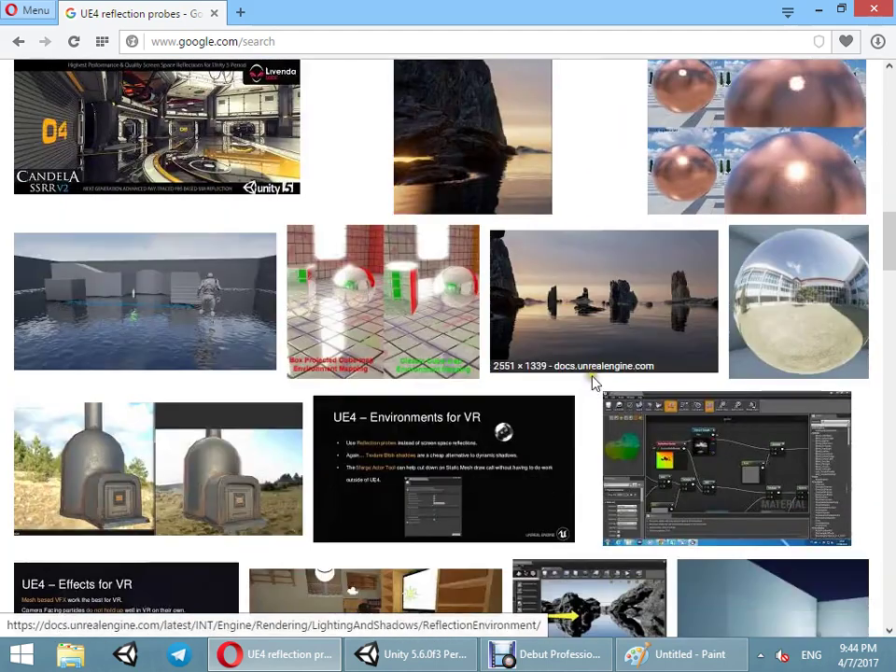
click(410, 655)
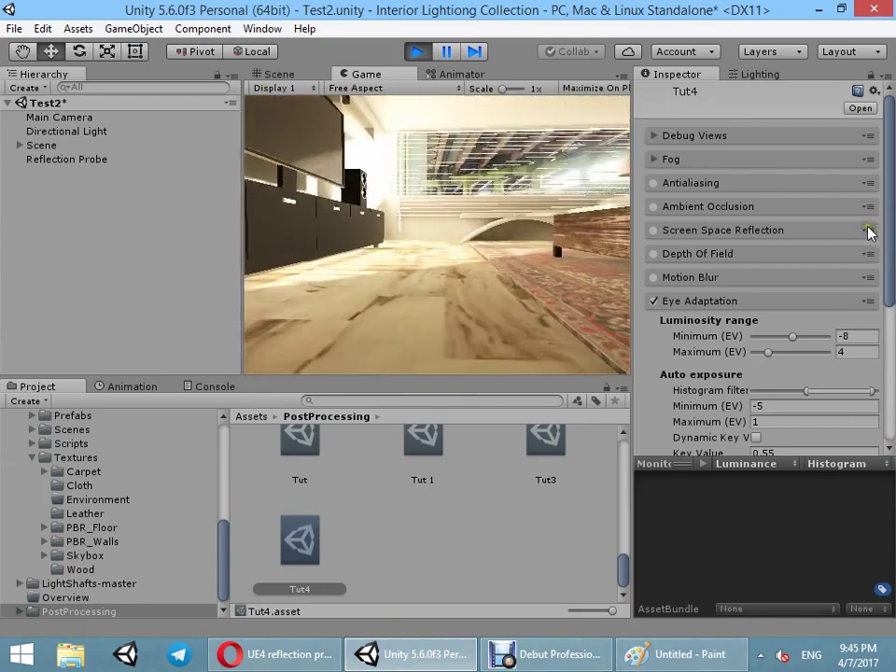
- In the Scene view, fly down to the wood floor, select it and expand Wood1
key(super)
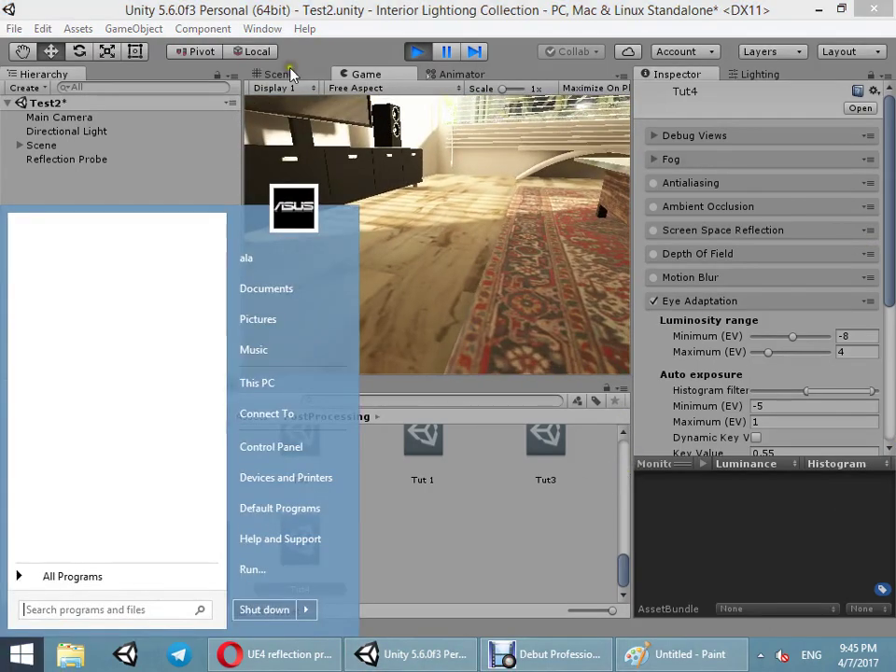
click(280, 74)
right_drag(478, 254, 410, 276)
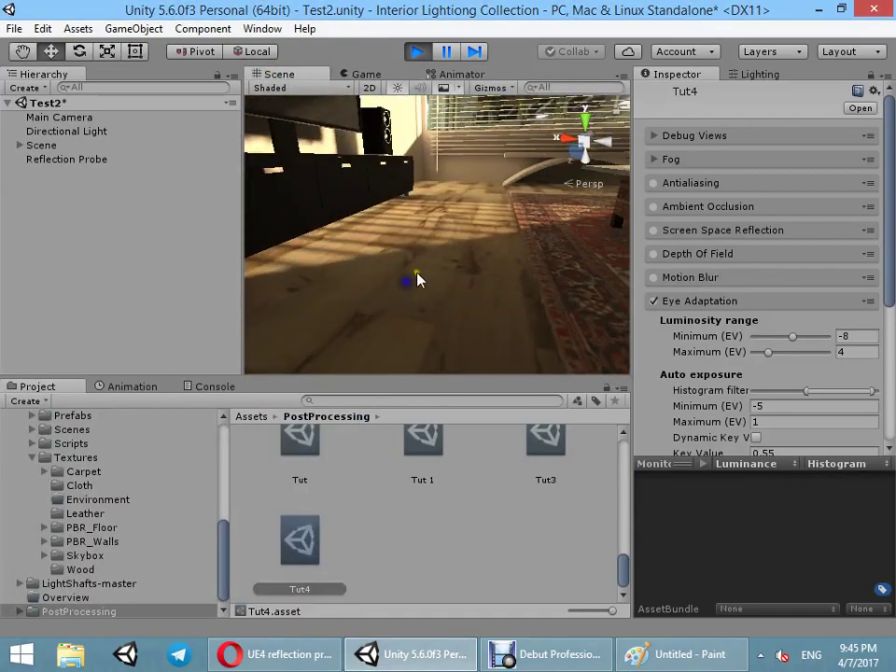
click(439, 280)
right_drag(468, 267, 523, 263)
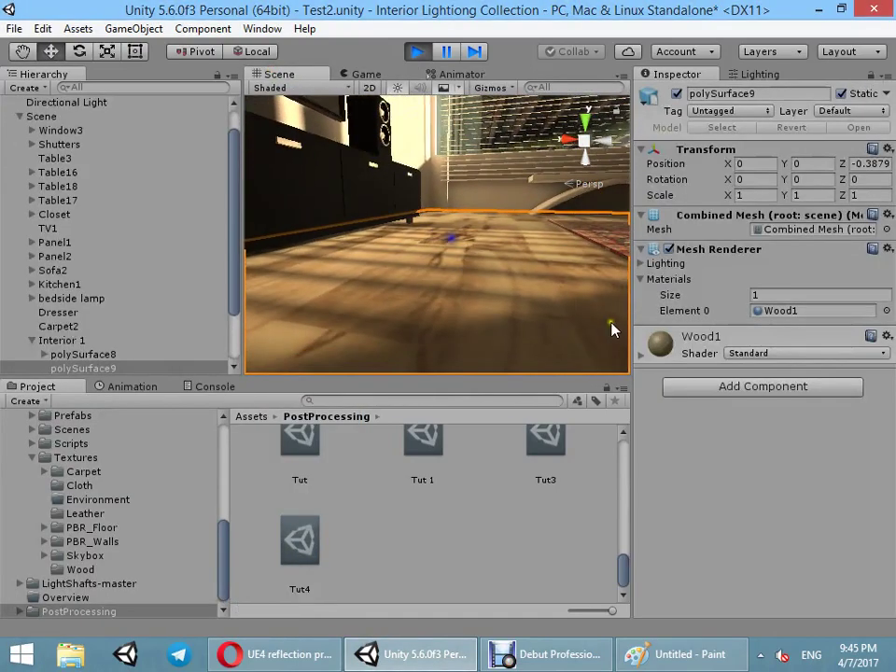
click(695, 353)
- Browse the Wood1 material settings, look around the floor, then view the running Game
scroll(673, 356, down, 2)
scroll(681, 340, down, 5)
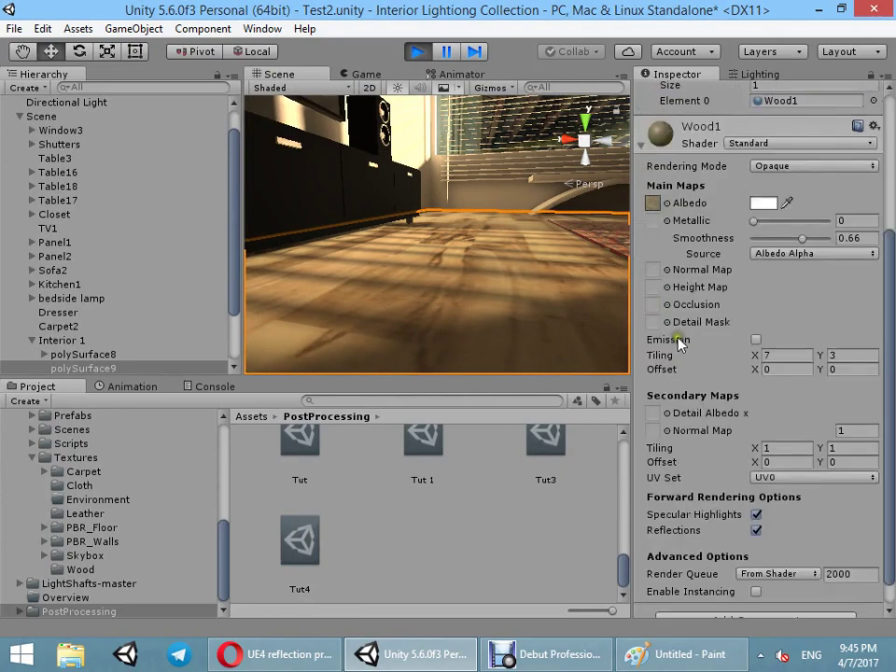
scroll(686, 340, up, 4)
scroll(793, 296, down, 1)
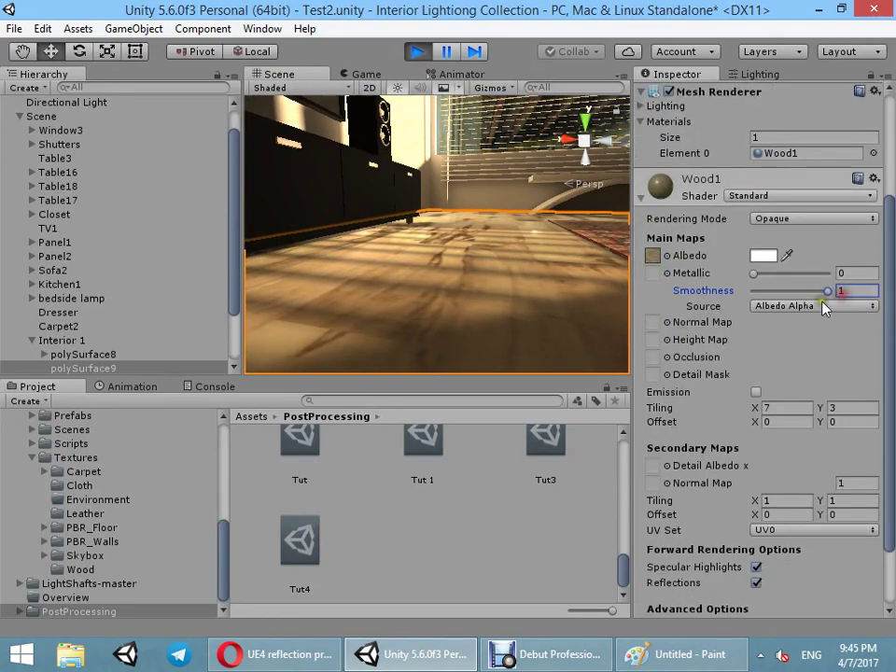
right_drag(466, 266, 505, 260)
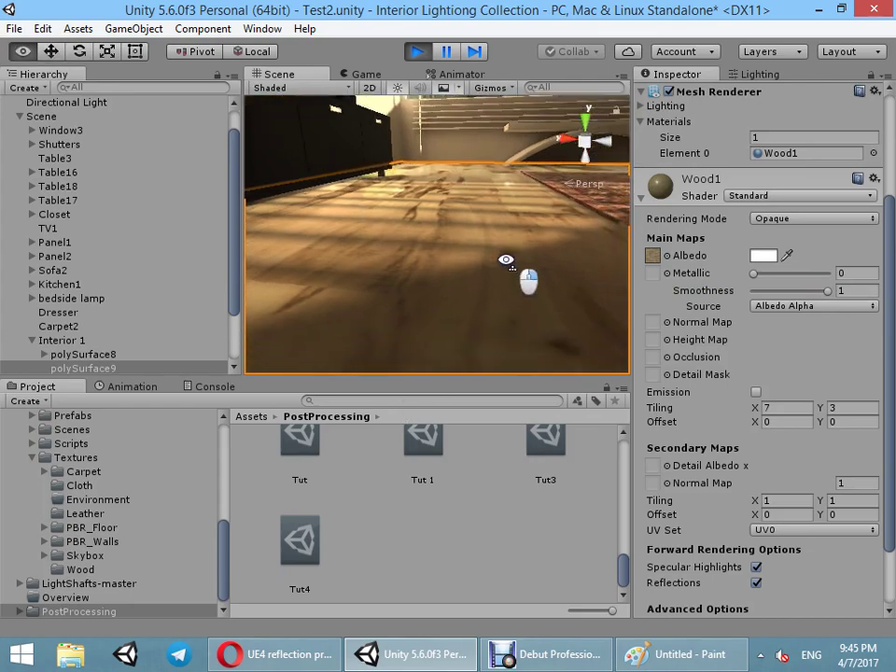
click(367, 75)
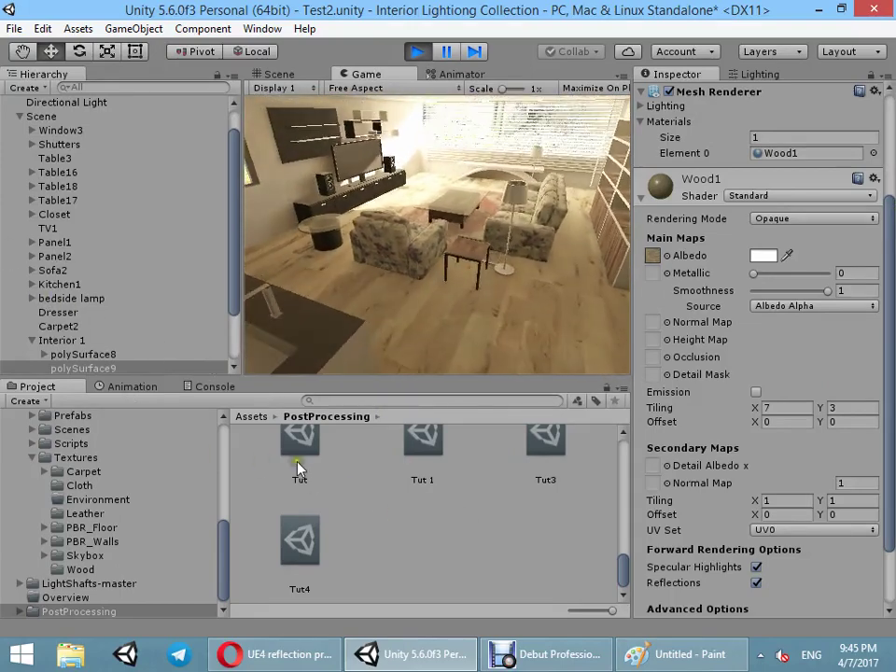
- Set Wood1 smoothness to 0.66, open its texture in Photoshop, and tint Albedo B0B0B0
key(super)
mouse_move(826, 291)
mouse_down()
mouse_move(756, 291)
mouse_move(808, 308)
mouse_up()
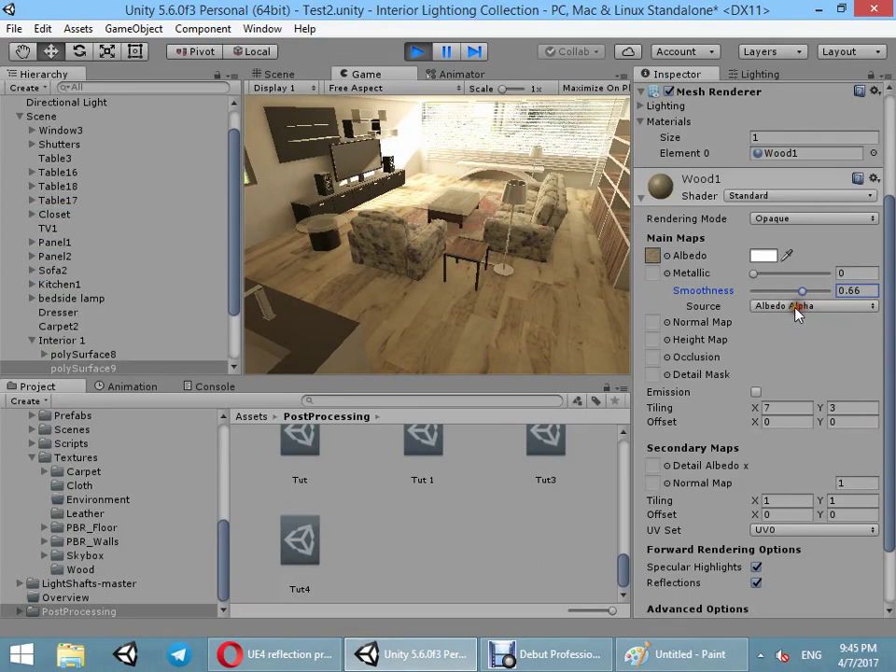
double_click(653, 257)
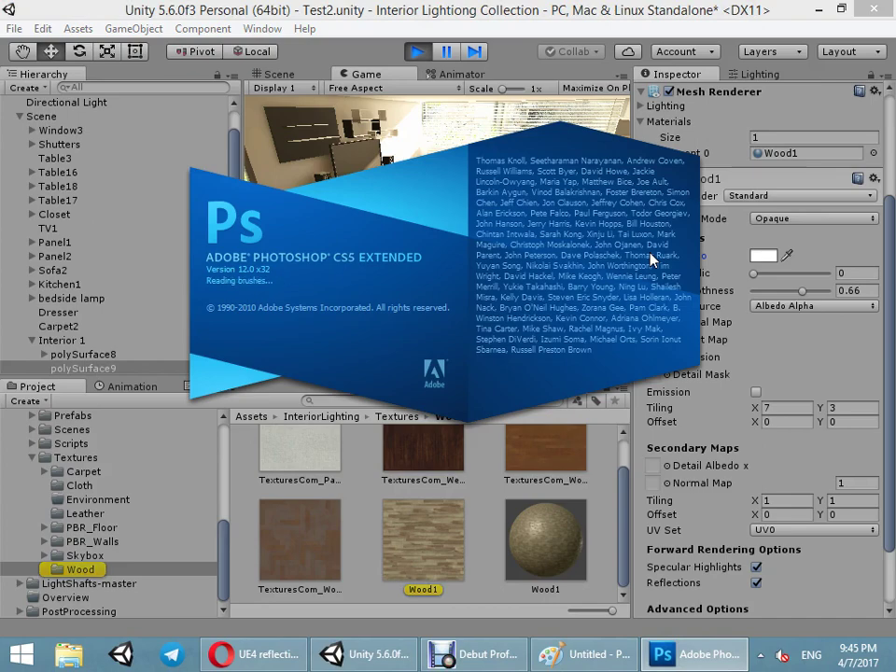
click(765, 258)
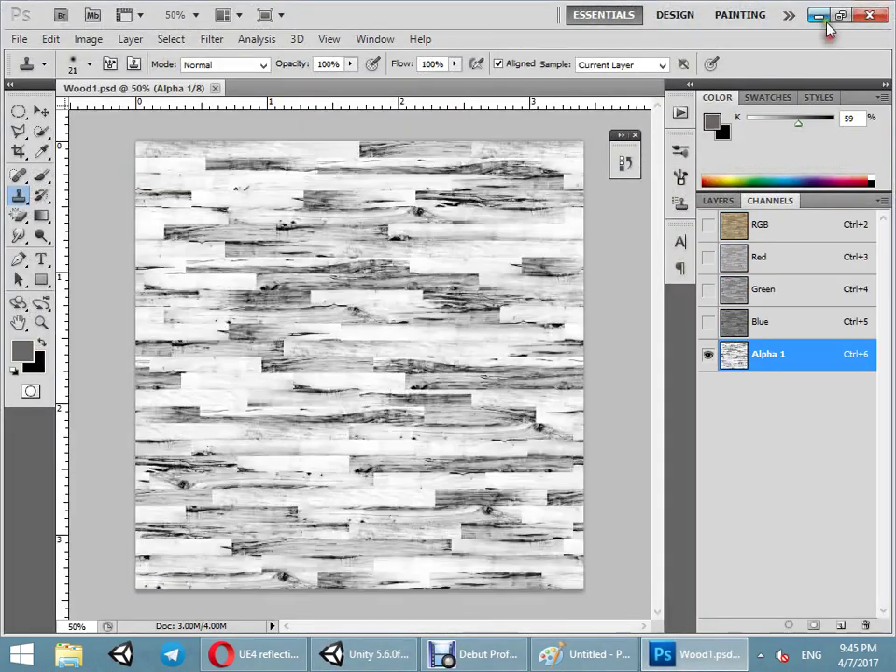
click(816, 15)
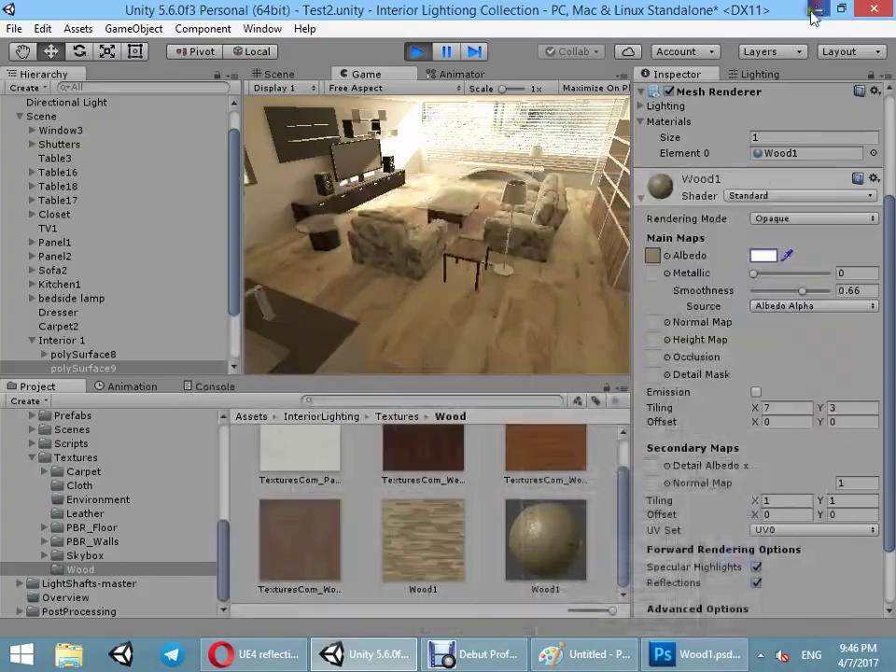
click(761, 256)
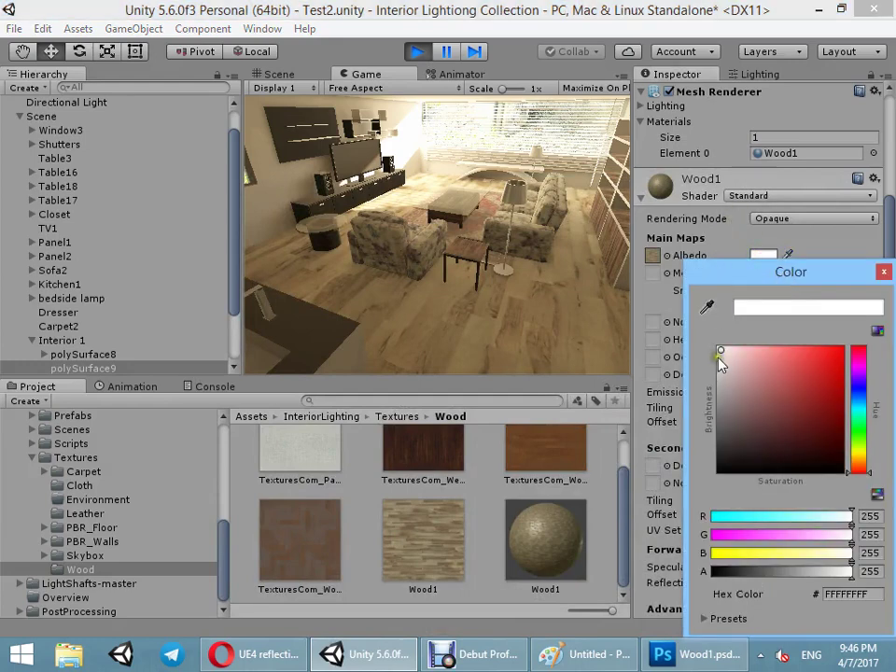
mouse_move(720, 362)
mouse_down()
mouse_move(704, 391)
mouse_move(703, 336)
mouse_up()
- Darken Wood1.psd's Alpha 1 channel with a Curves adjustment, then minimize Photoshop
key(alt+Tab)
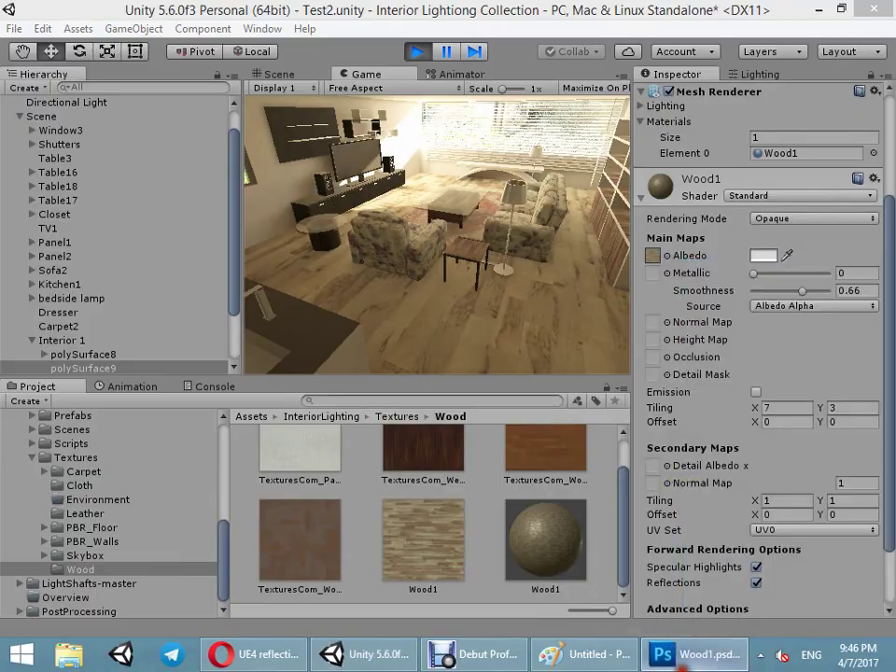
key(ctrl+m)
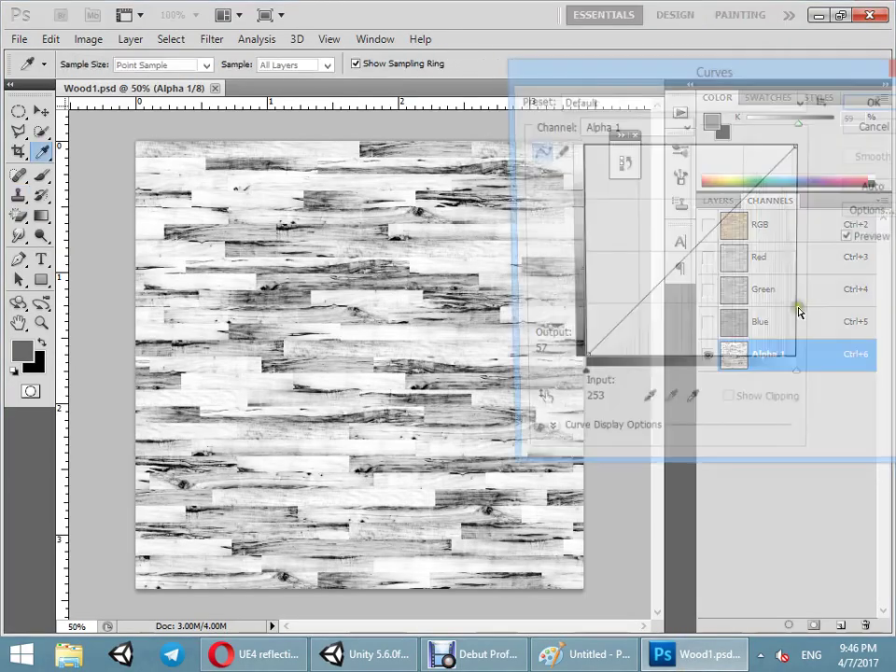
drag(680, 267, 677, 268)
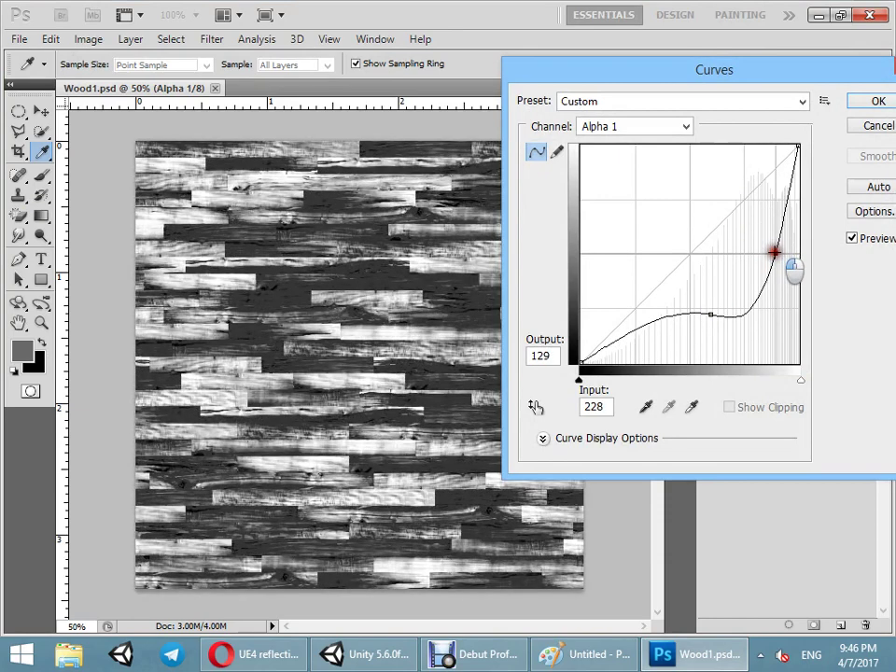
drag(765, 253, 765, 258)
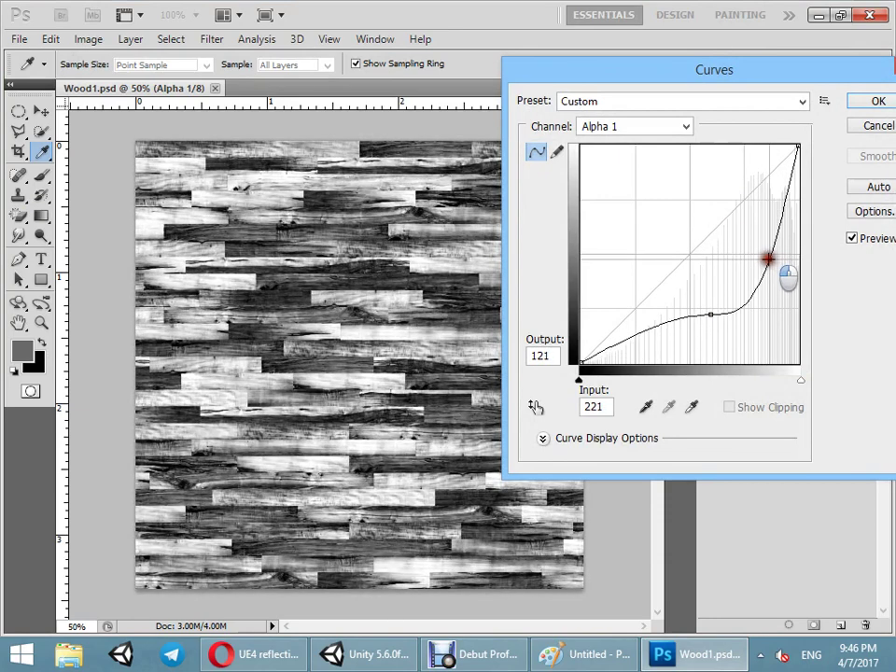
click(875, 102)
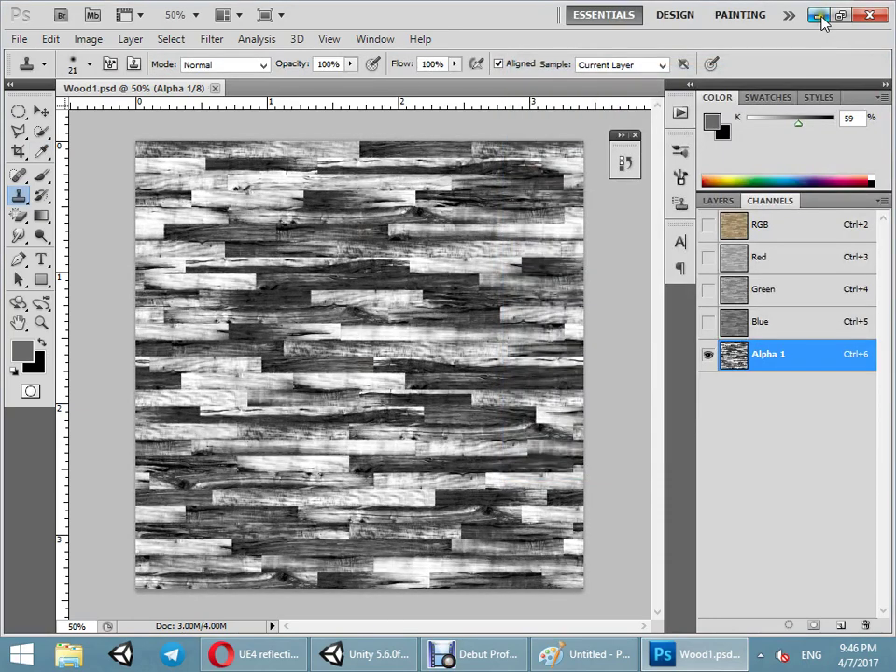
click(820, 16)
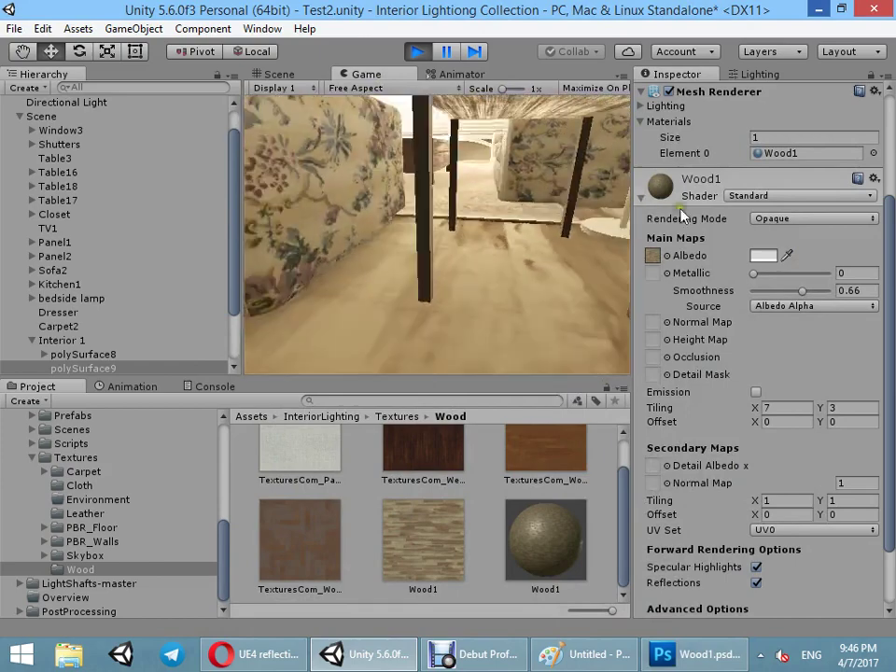
- Try different values, then settle the Wood1 smoothness at 0.65
drag(802, 290, 826, 292)
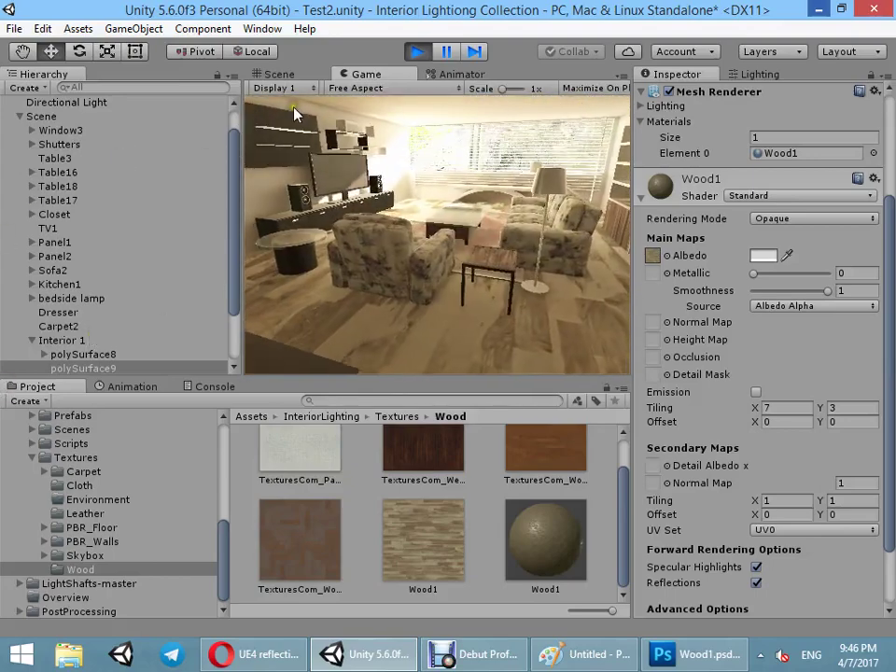
key(super)
drag(824, 293, 770, 293)
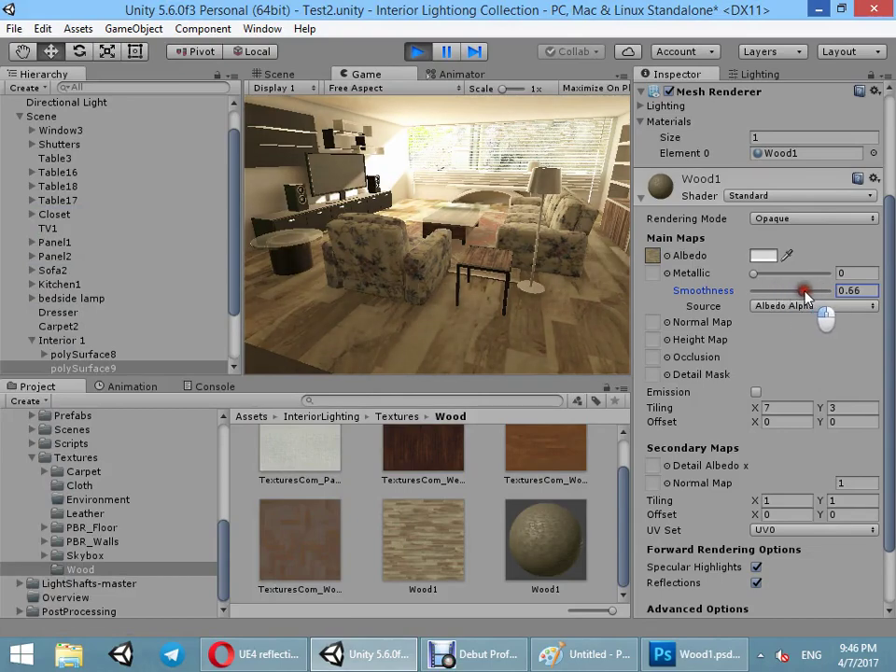
drag(807, 295, 802, 292)
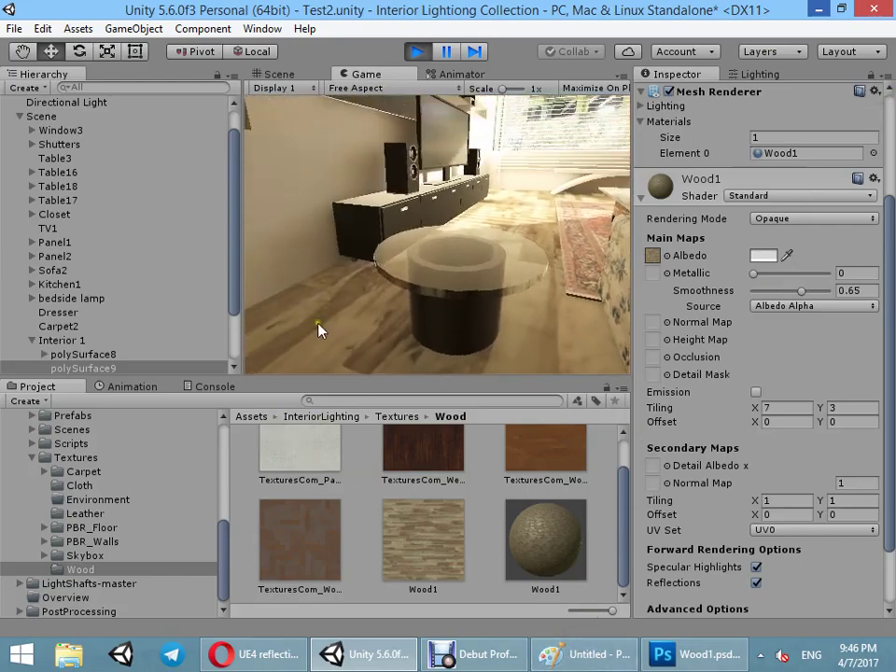
- Select the Main Camera in the Hierarchy
key(super)
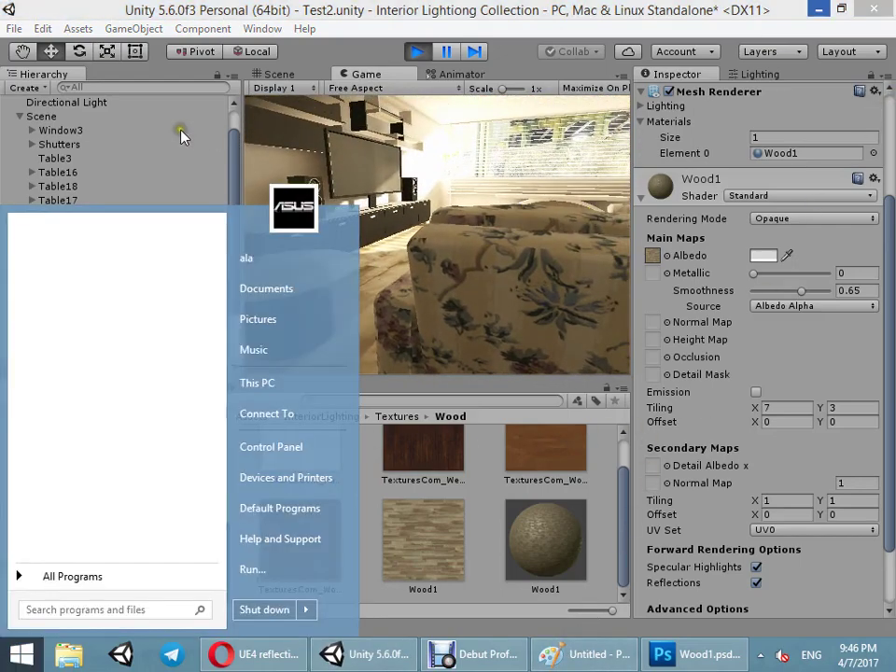
click(116, 114)
scroll(100, 123, up, 1)
click(93, 116)
- Open the camera's Tut4 profile, collapse Eye Adaptation and enable Screen Space Reflection
scroll(774, 348, down, 5)
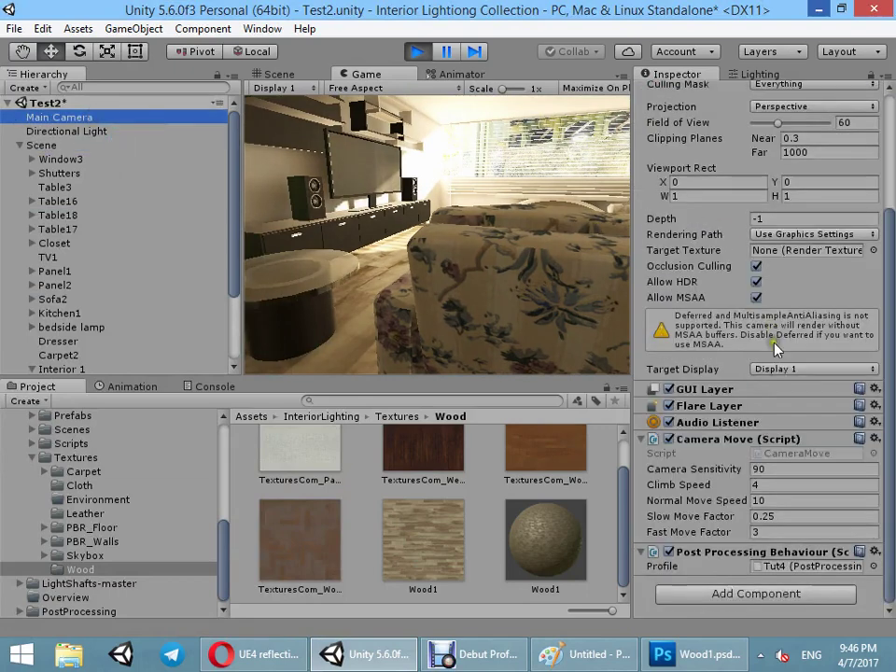
click(800, 567)
click(299, 541)
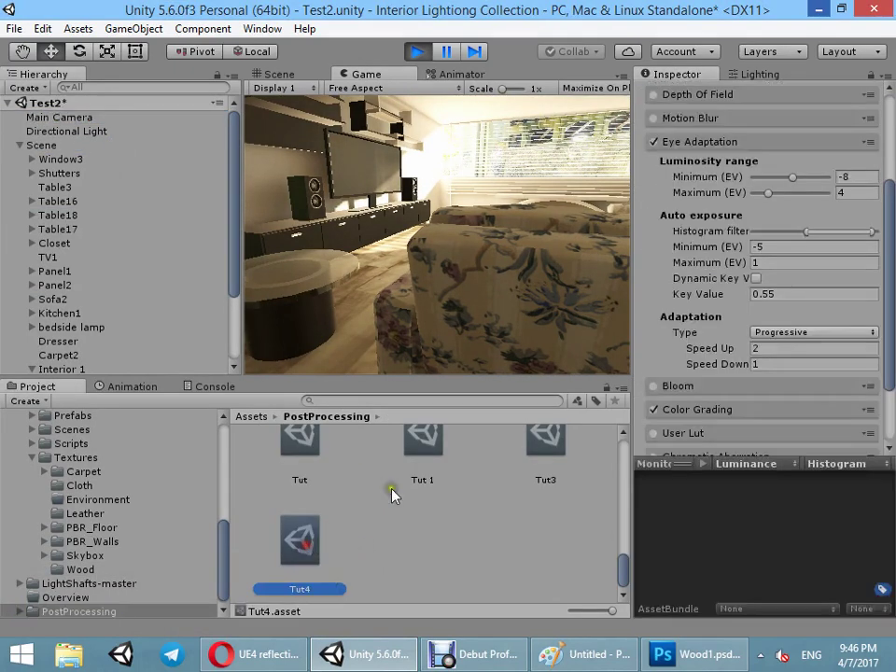
click(686, 146)
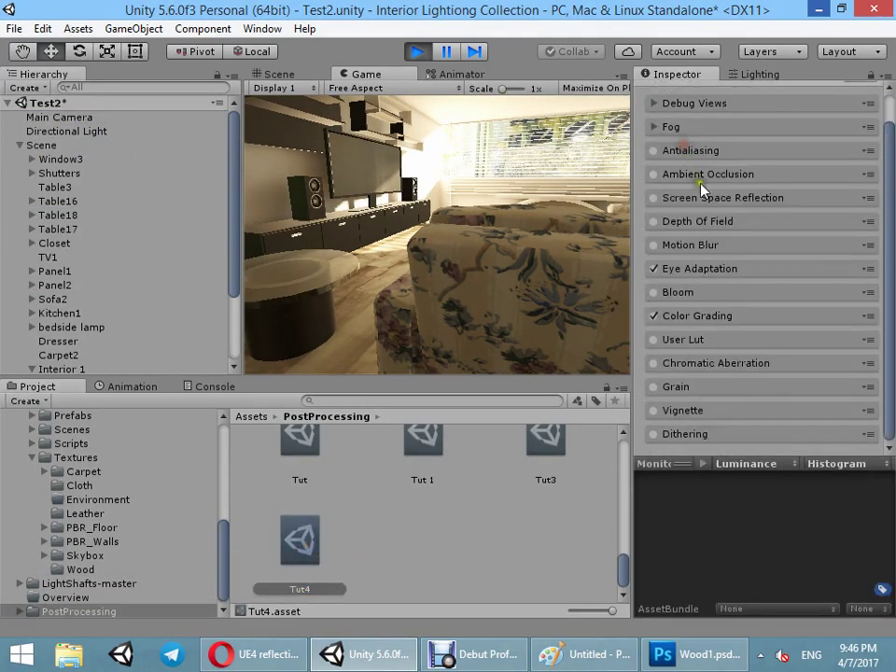
click(654, 197)
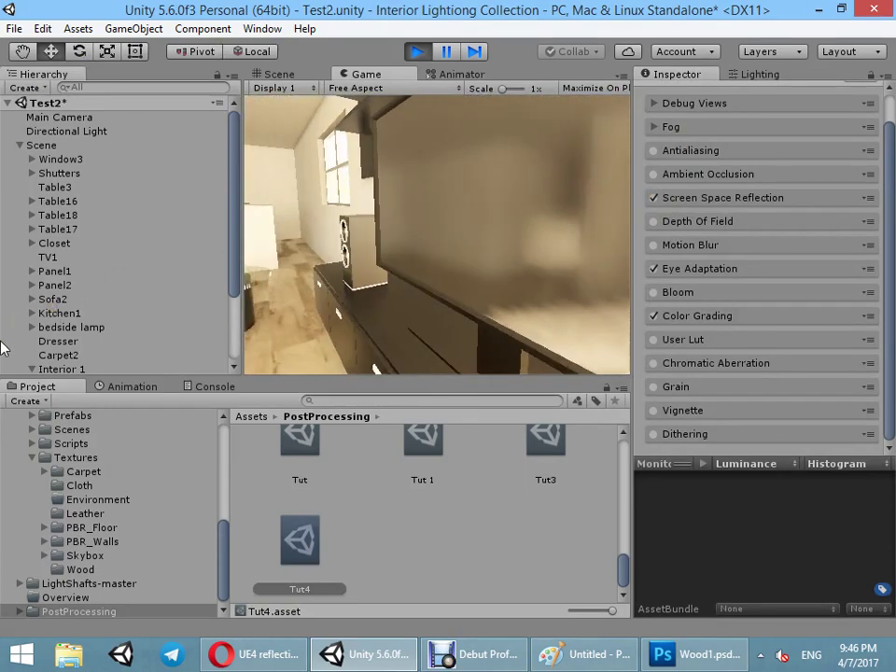
- Compare Screen Space Reflection on and off, review its High quality settings, then collapse it
key(super)
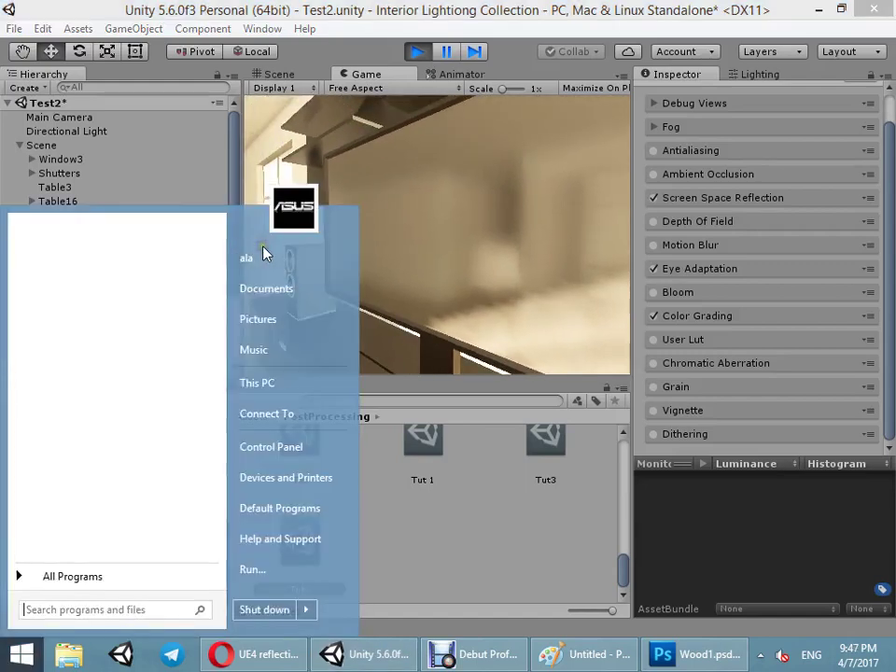
click(655, 198)
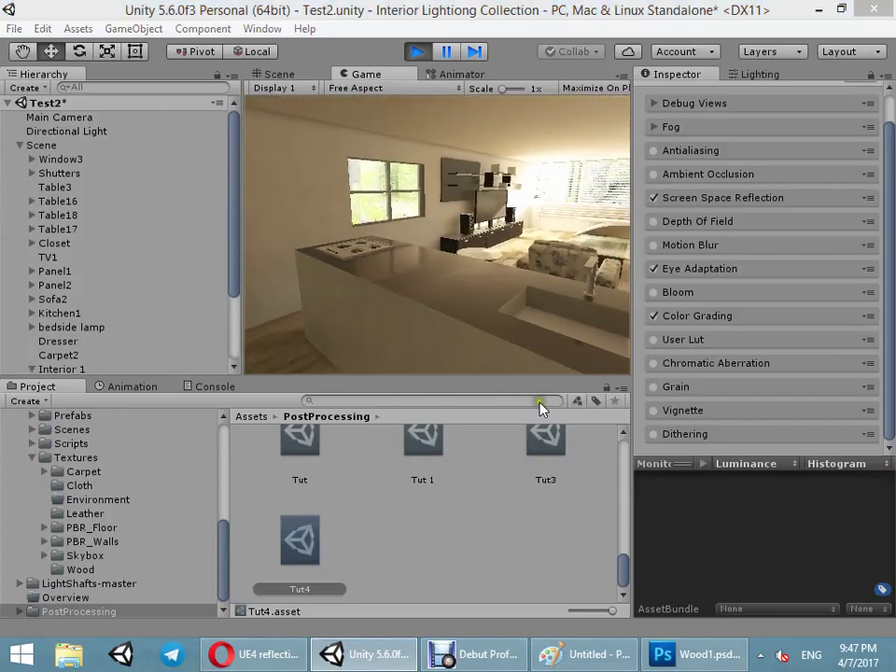
key(super)
click(688, 197)
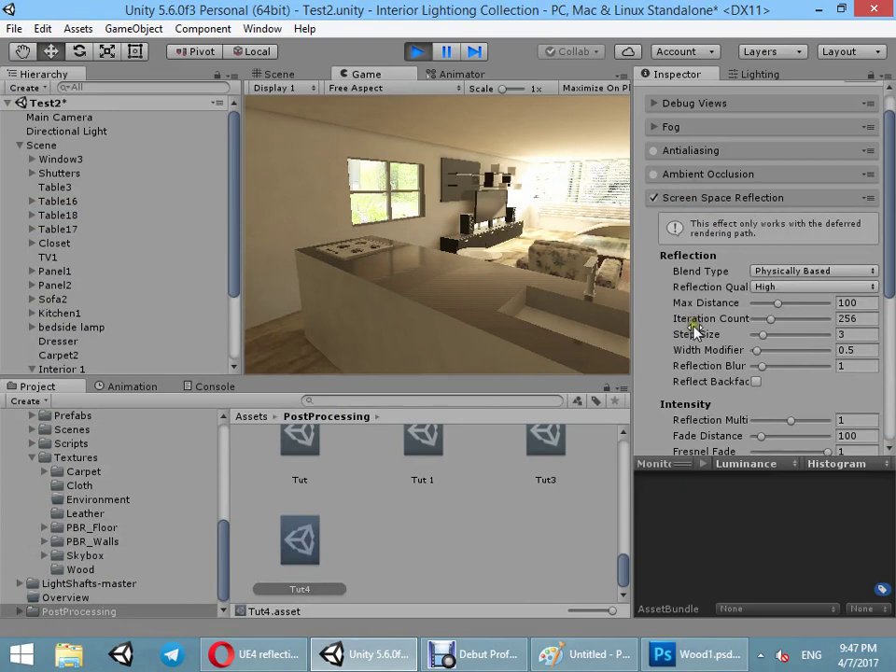
scroll(706, 359, down, 3)
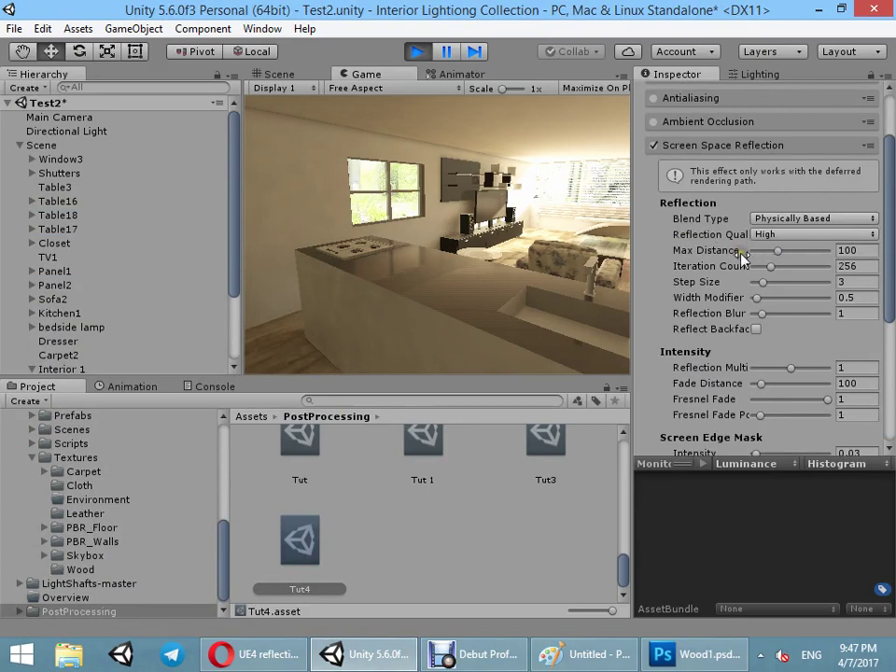
click(691, 147)
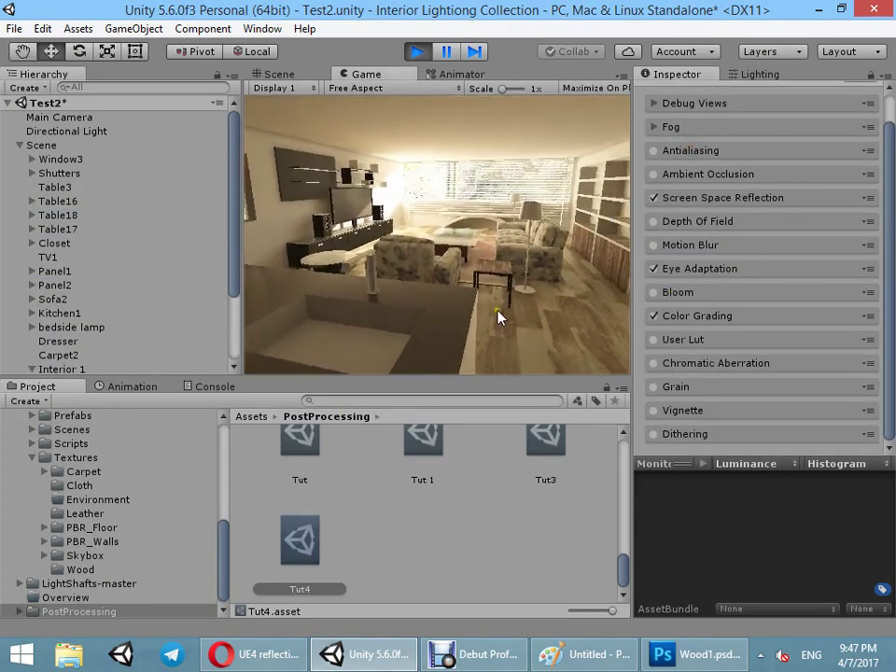
- Expand Color Grading and switch its tonemapper to Filmic (ACES)
click(700, 315)
click(800, 350)
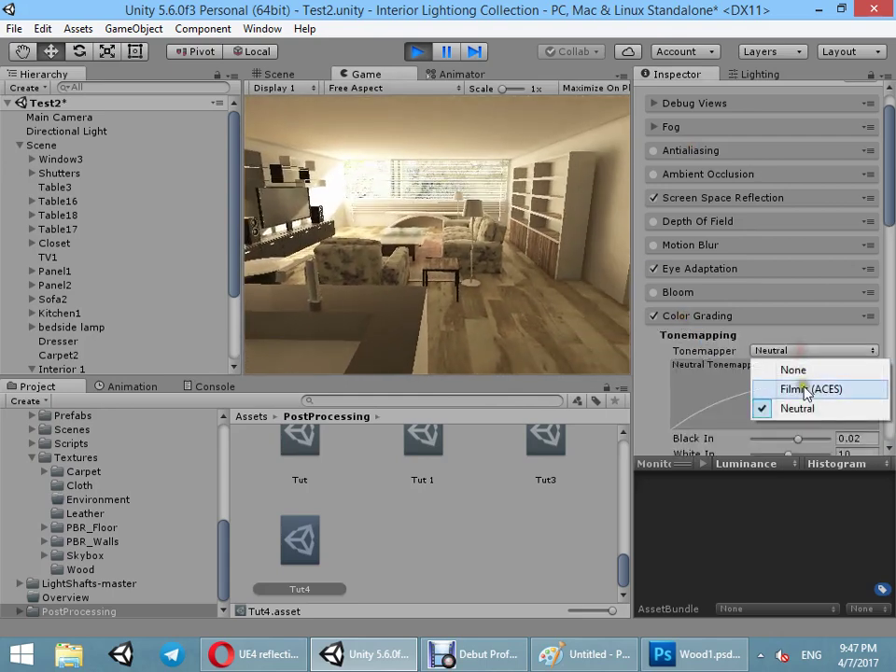
click(804, 389)
- Tick the Screen Space Reflection checkbox so reflections are enabled in the profile
key(super)
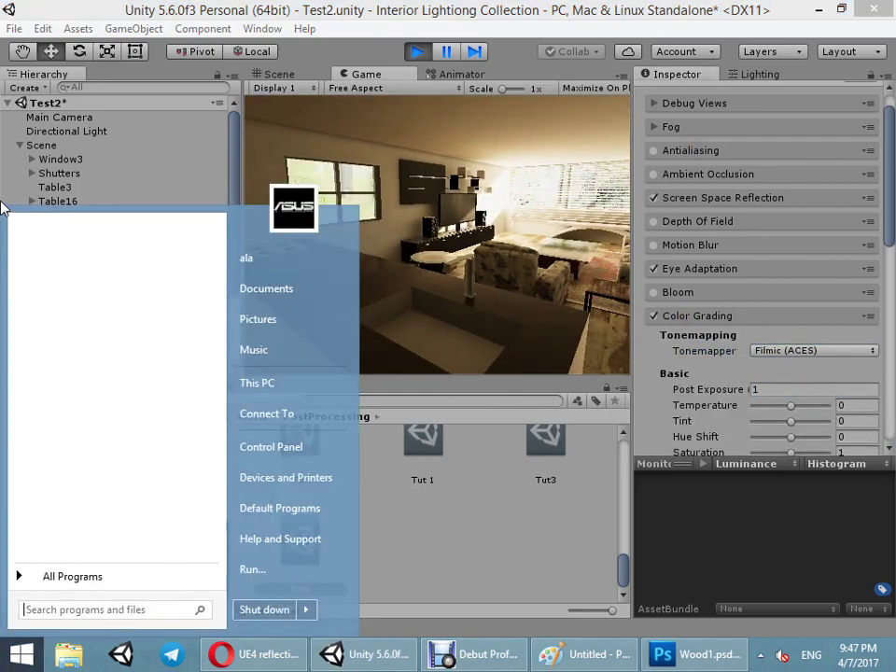
click(422, 156)
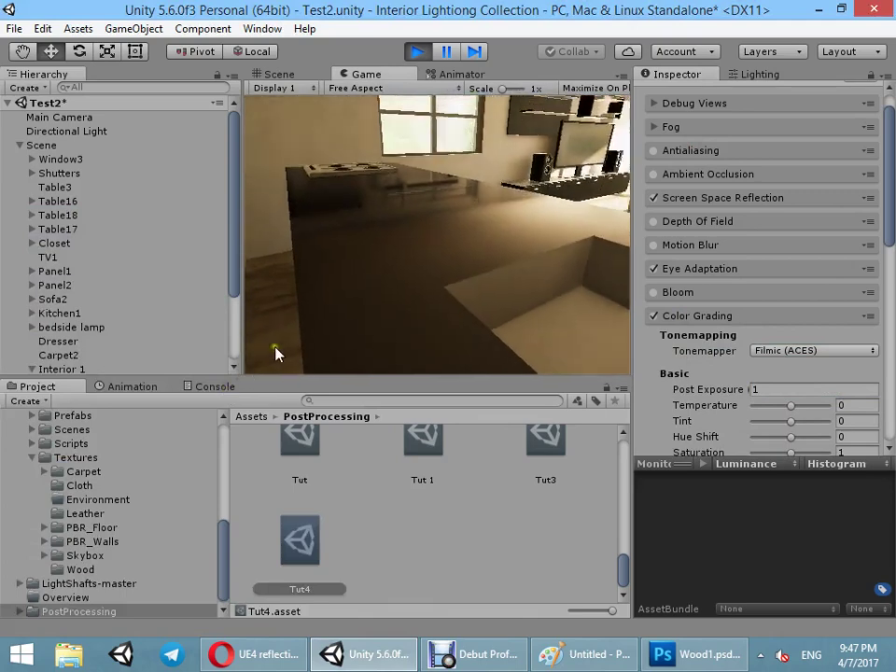
click(653, 198)
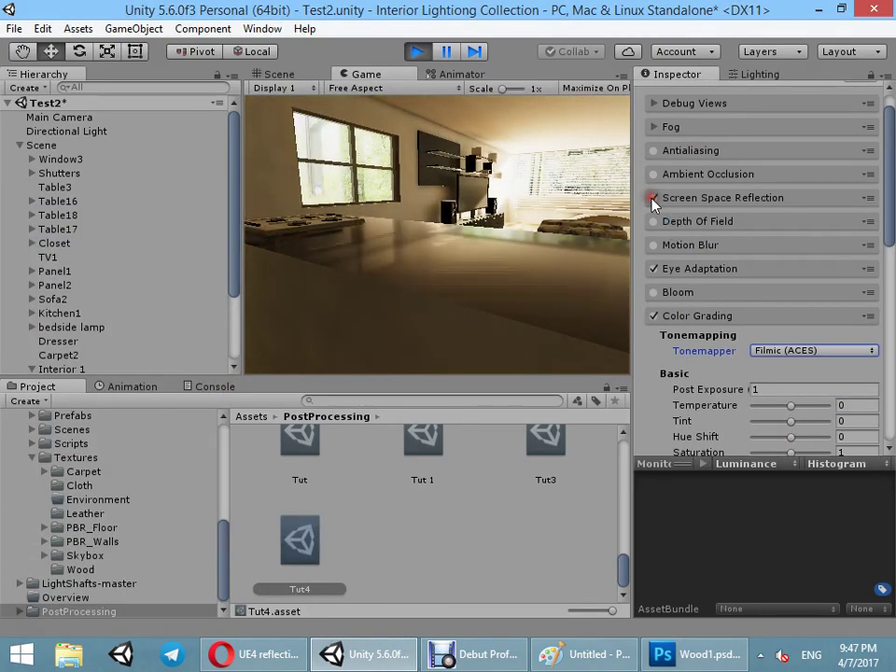
click(652, 198)
click(654, 198)
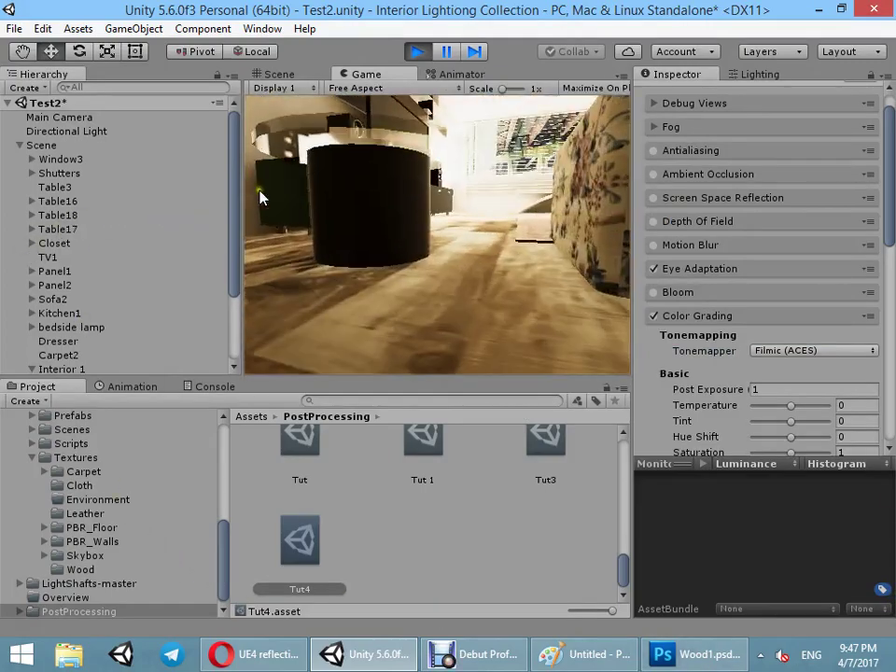
key(super)
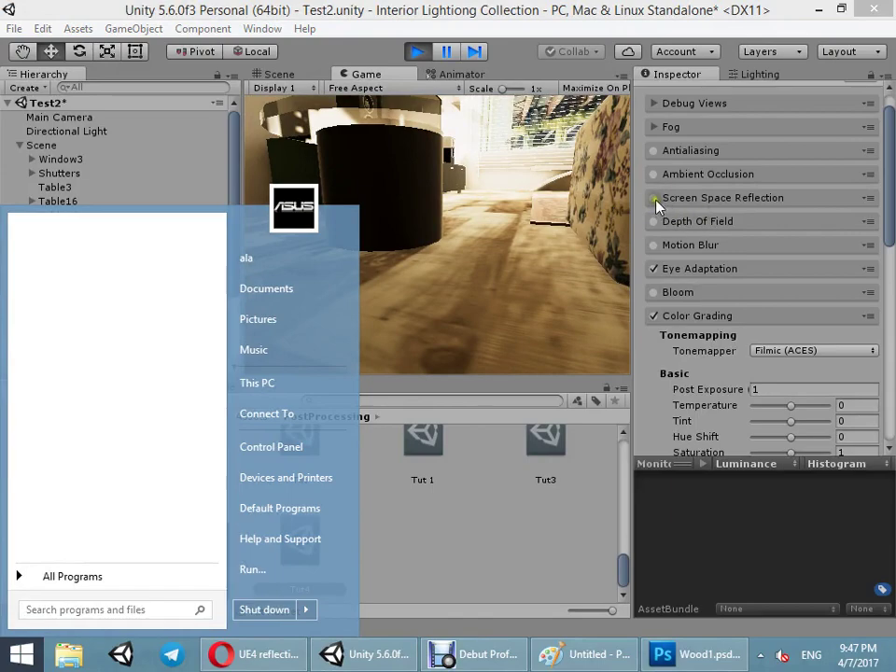
key(super)
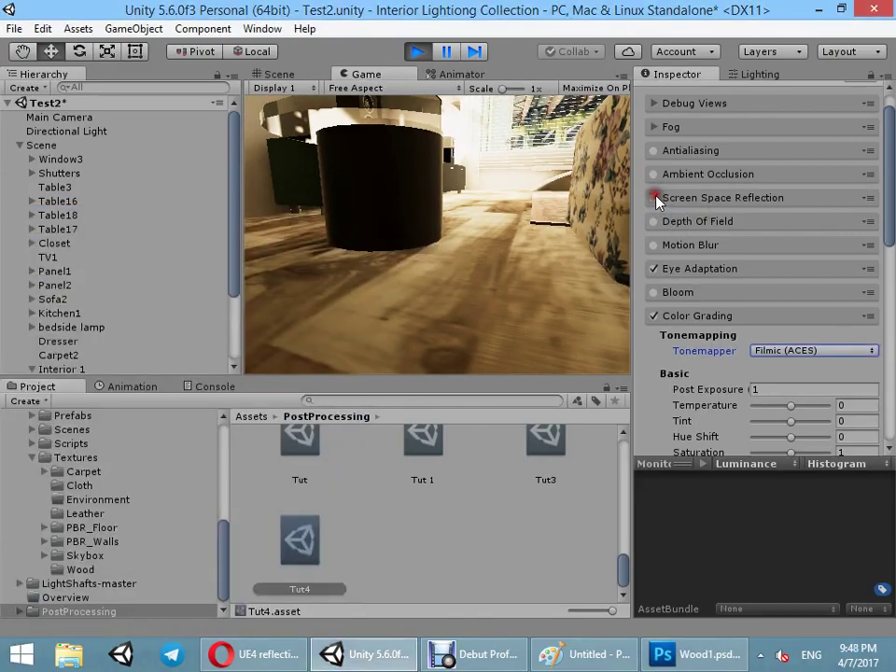
click(654, 197)
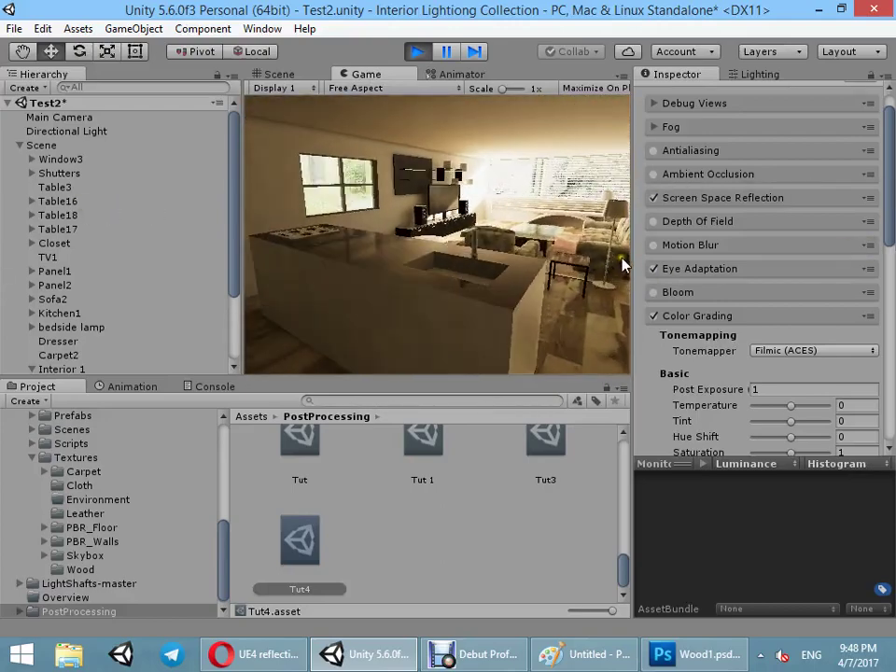
key(super)
- Collapse Color Grading, then enable Bloom with Intensity 1 and Threshold 3
click(676, 318)
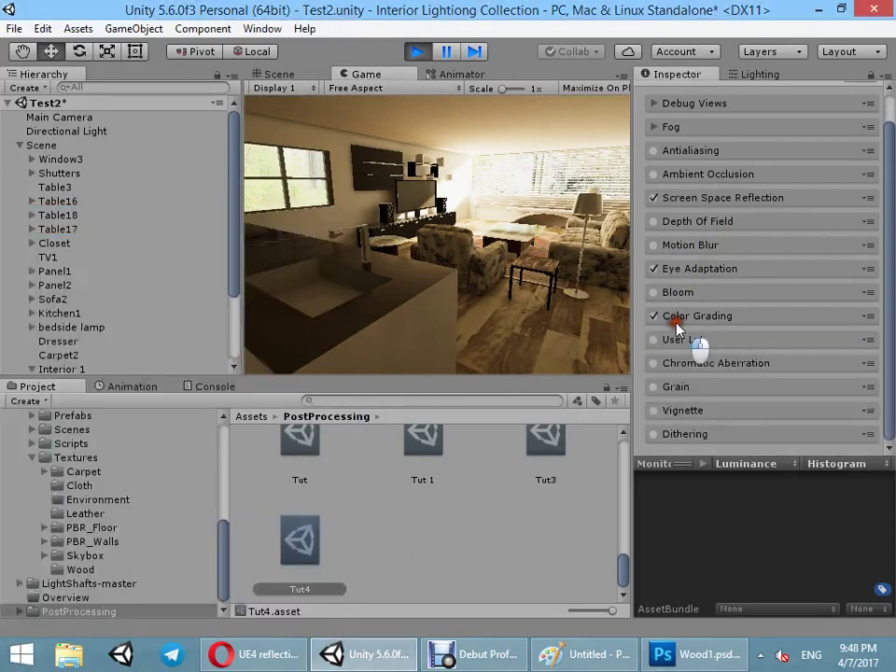
click(654, 292)
click(688, 292)
scroll(763, 354, down, 3)
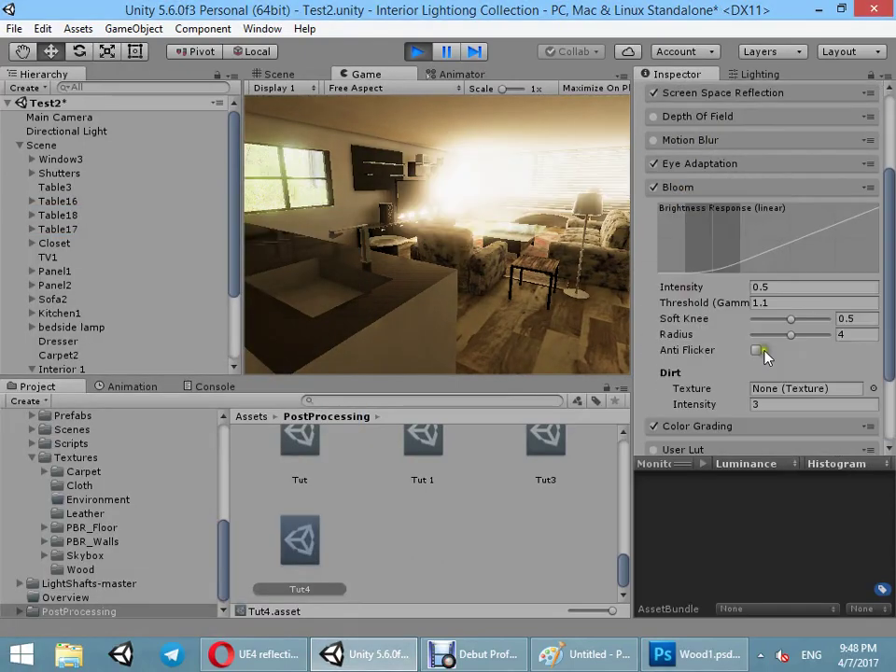
text(1)
click(787, 304)
text(3)
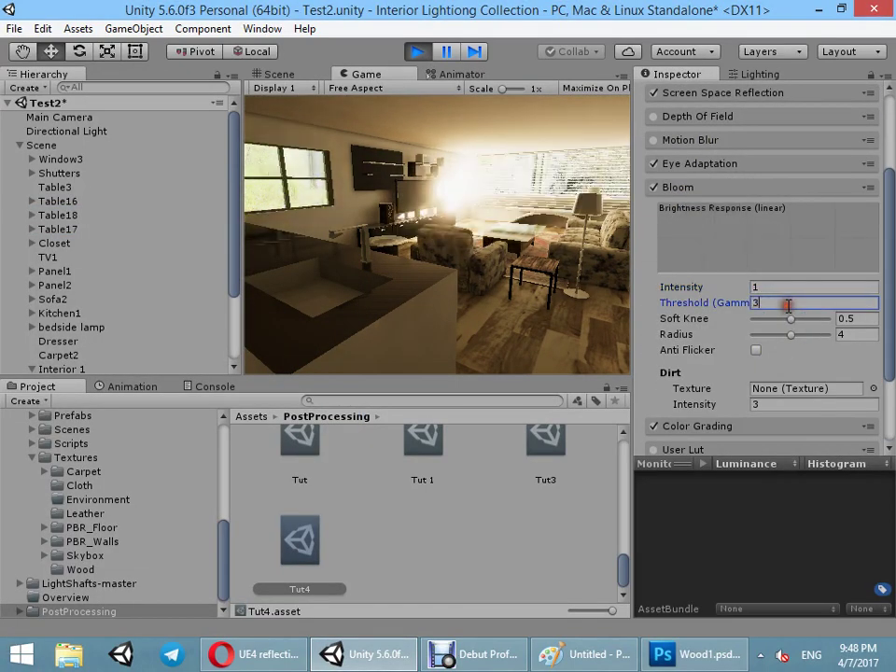
- Widen the Bloom Radius to 7 and lower Bloom Intensity to 0.1
drag(790, 334, 841, 338)
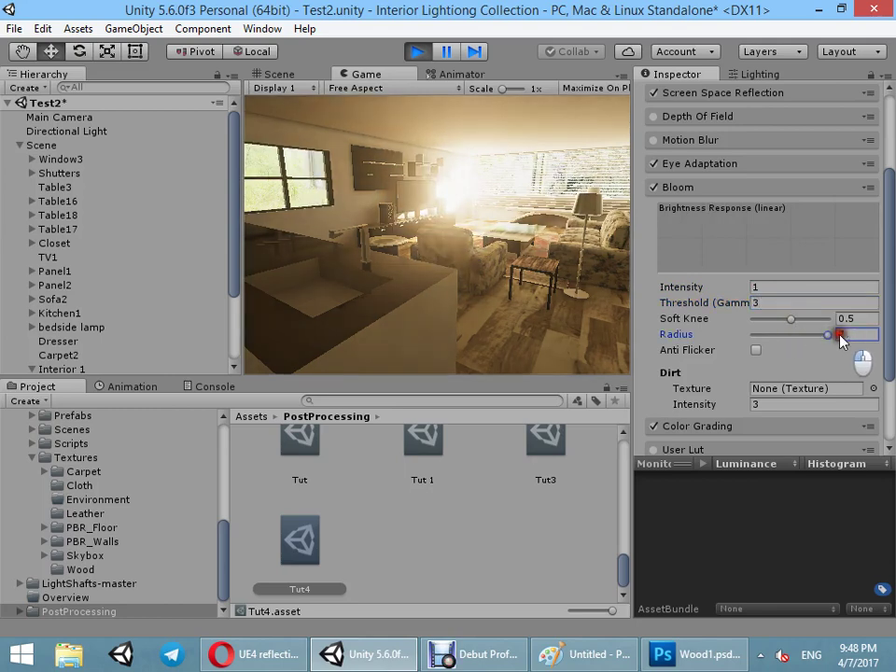
scroll(782, 347, down, 2)
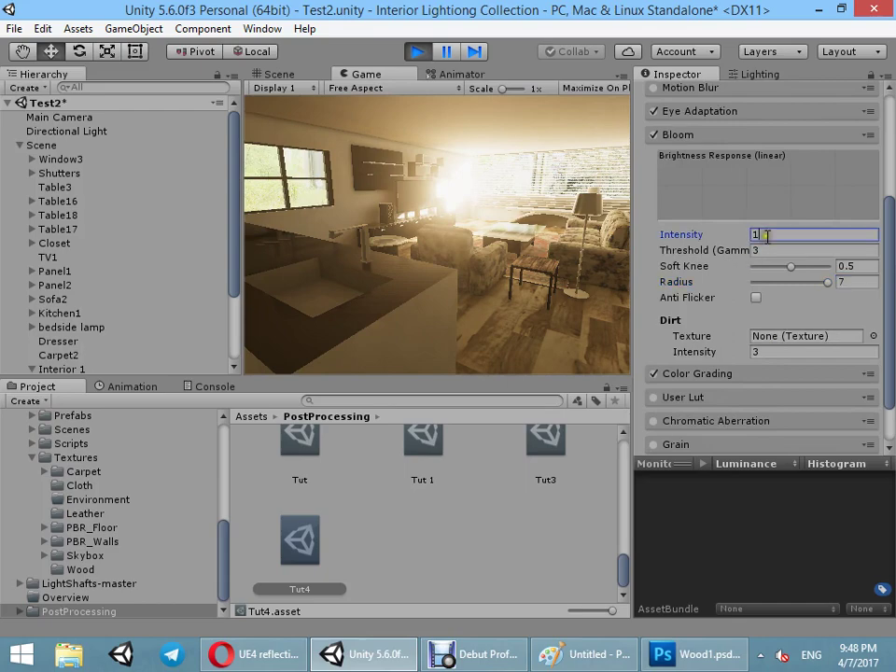
text(.)
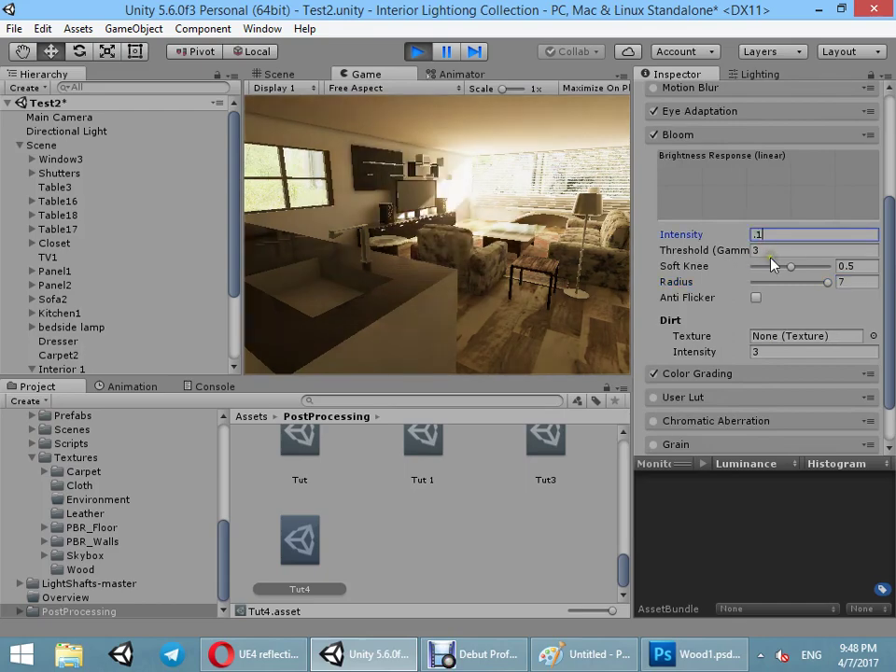
click(516, 240)
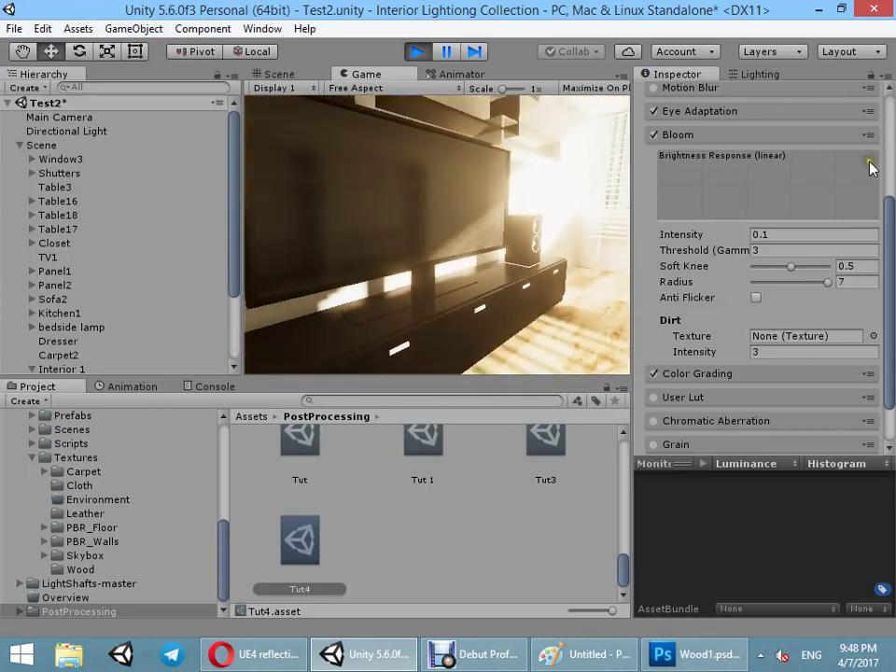
key(super)
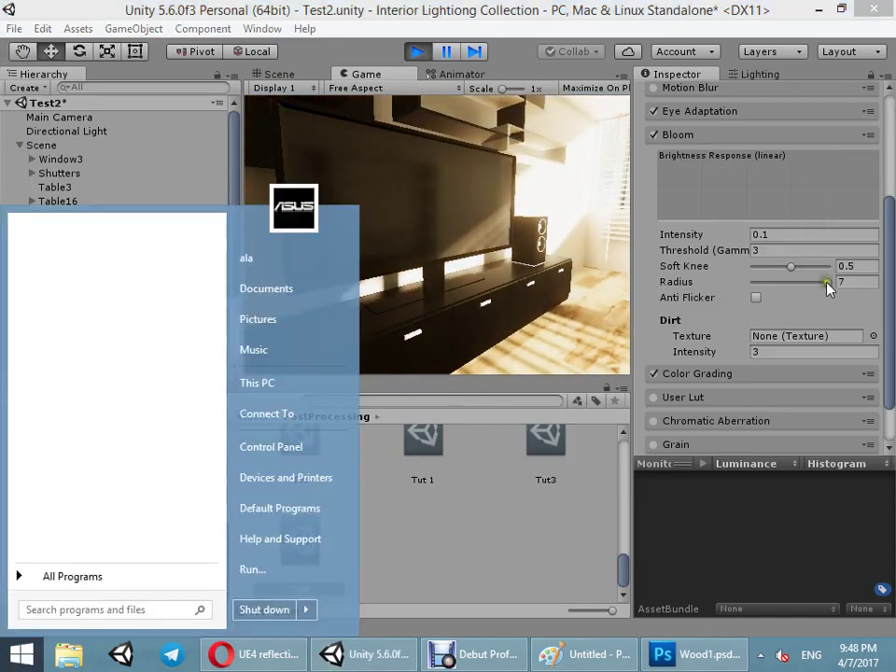
click(762, 250)
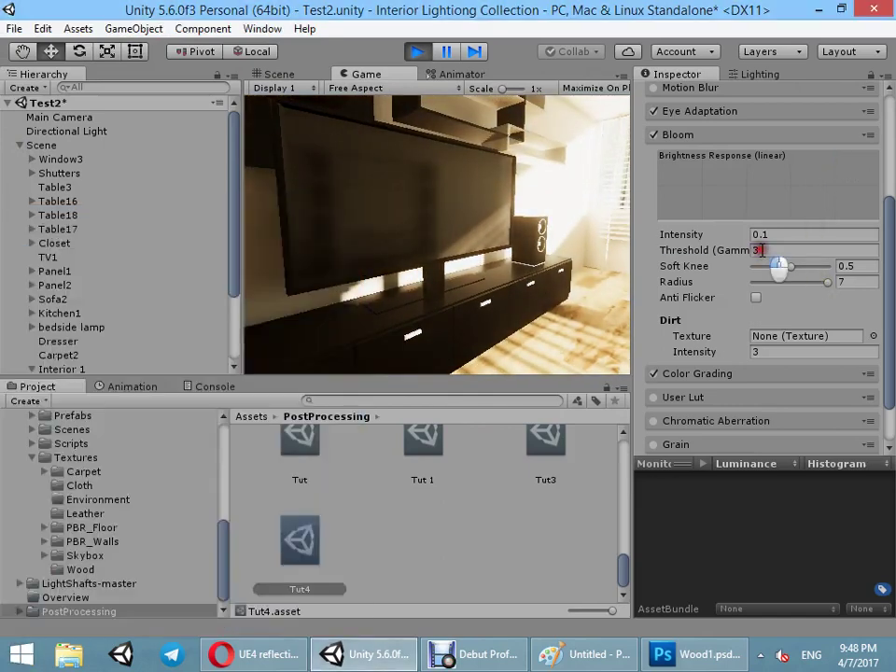
- Set Eye Adaptation Minimum -5, Key Value 0.23, Maximum 14, and widen the histogram filter
click(678, 136)
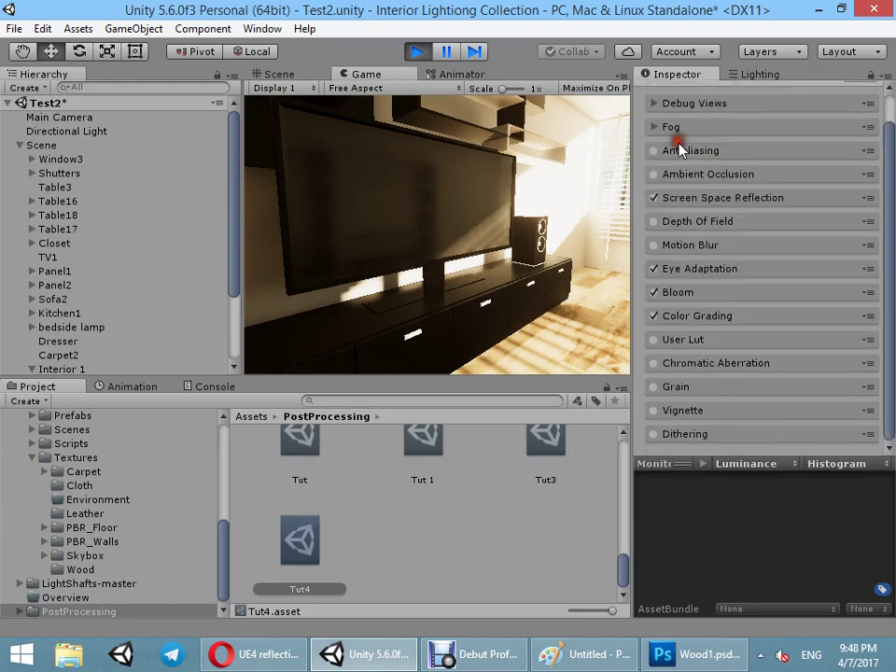
click(695, 271)
scroll(808, 347, down, 3)
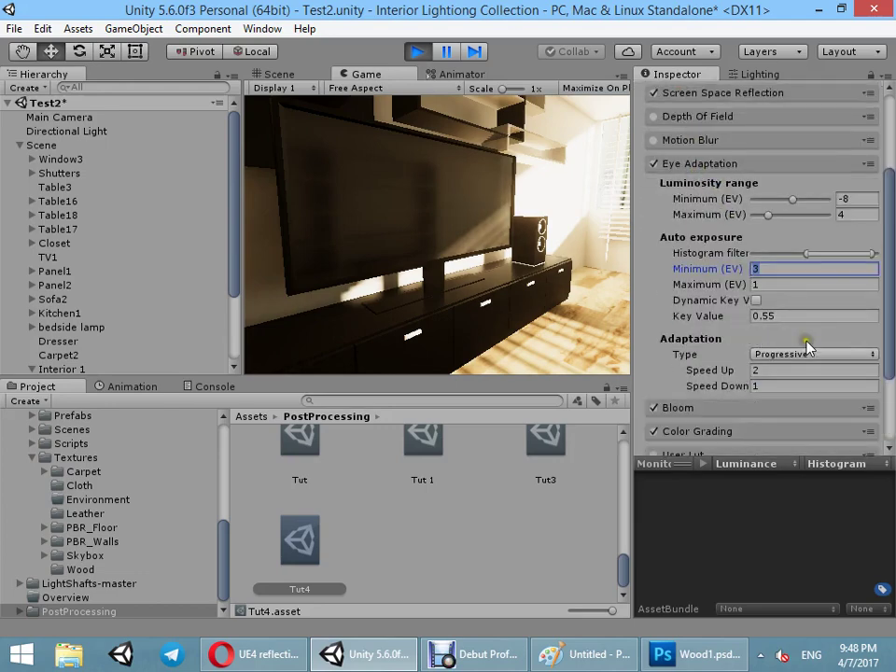
text(.)
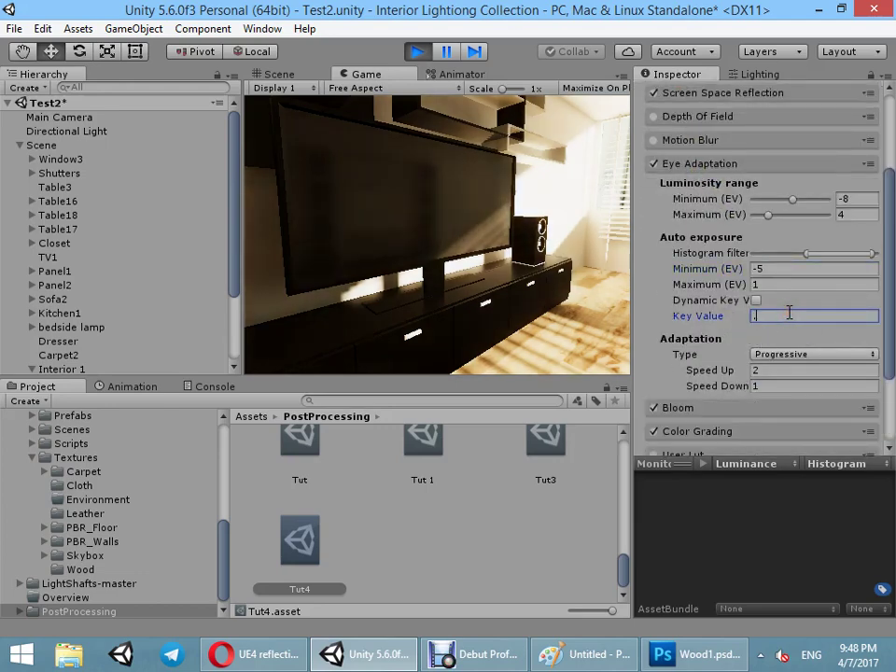
text(23)
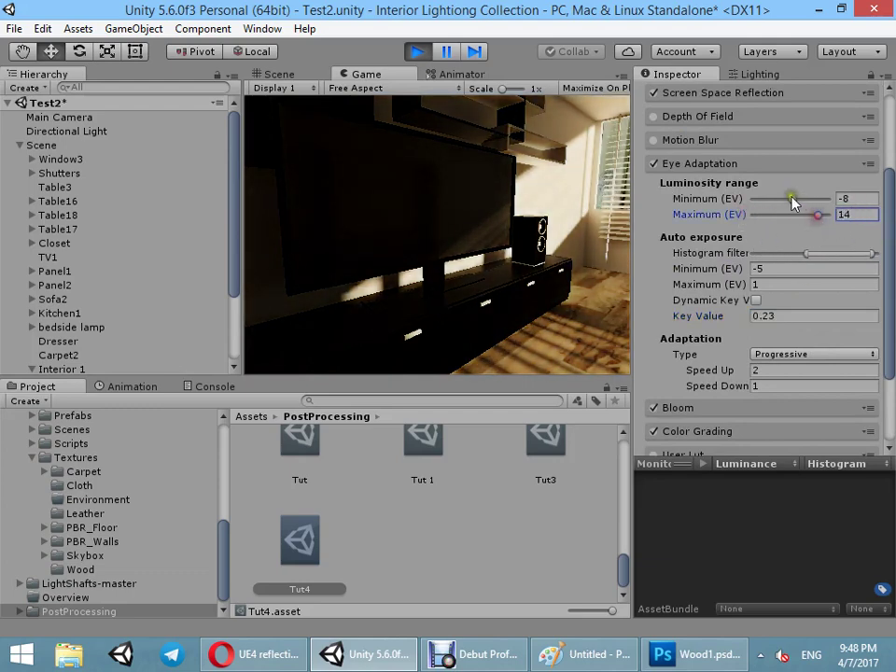
drag(789, 254, 740, 252)
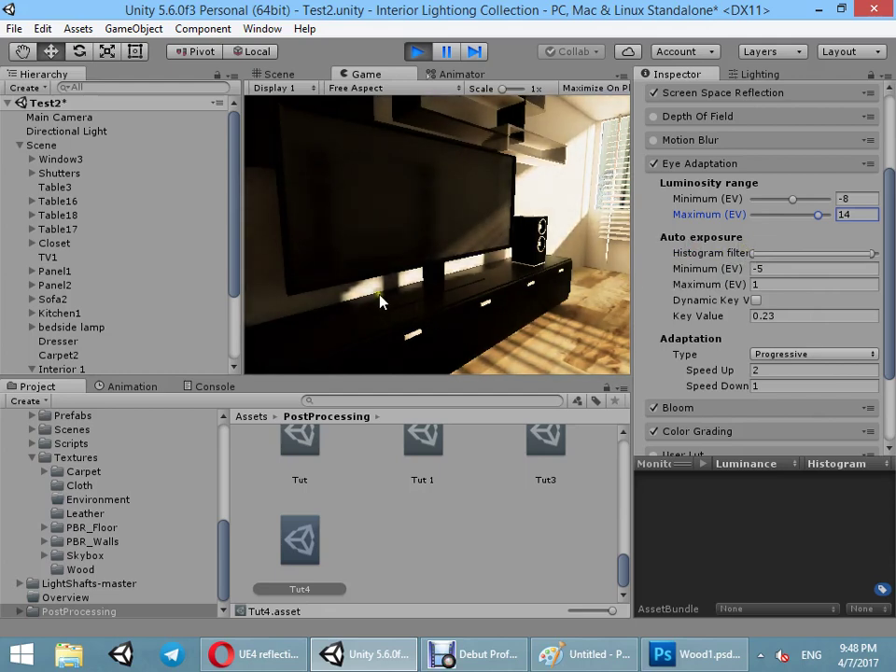
click(712, 163)
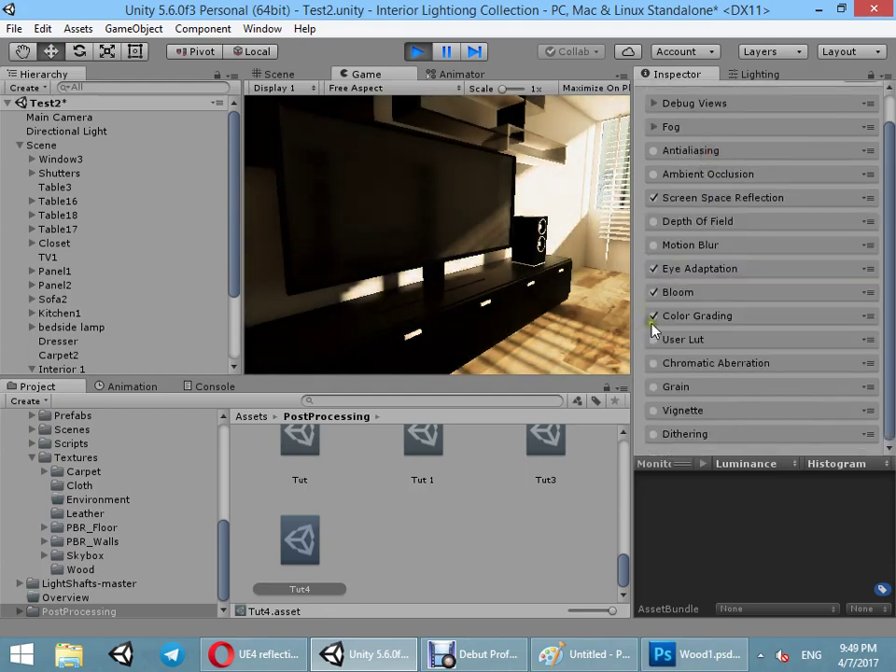
- Enable Motion Blur, Depth of Field, and Temporal Anti-aliasing with Sharpen 0.72
click(654, 246)
click(656, 221)
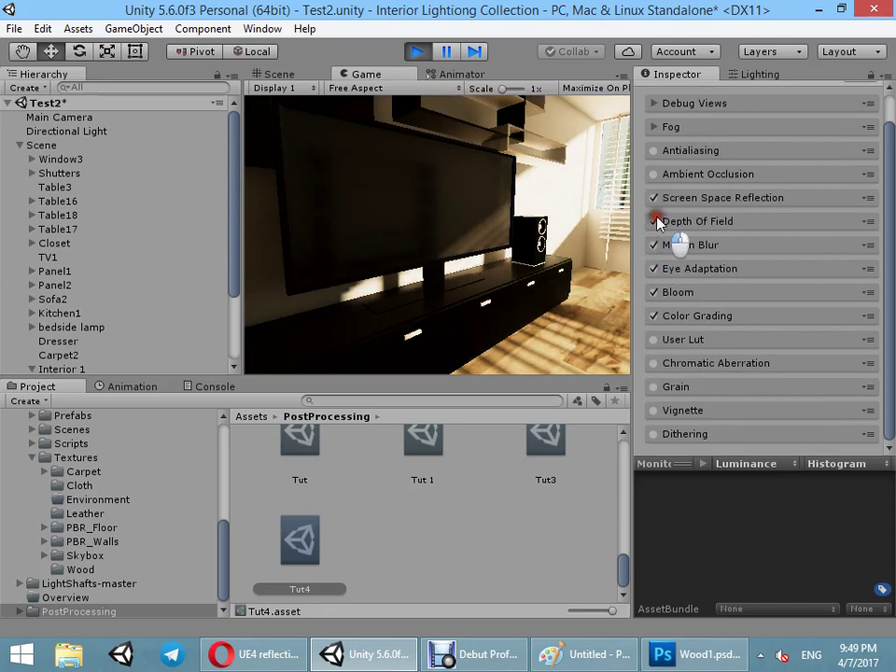
click(655, 150)
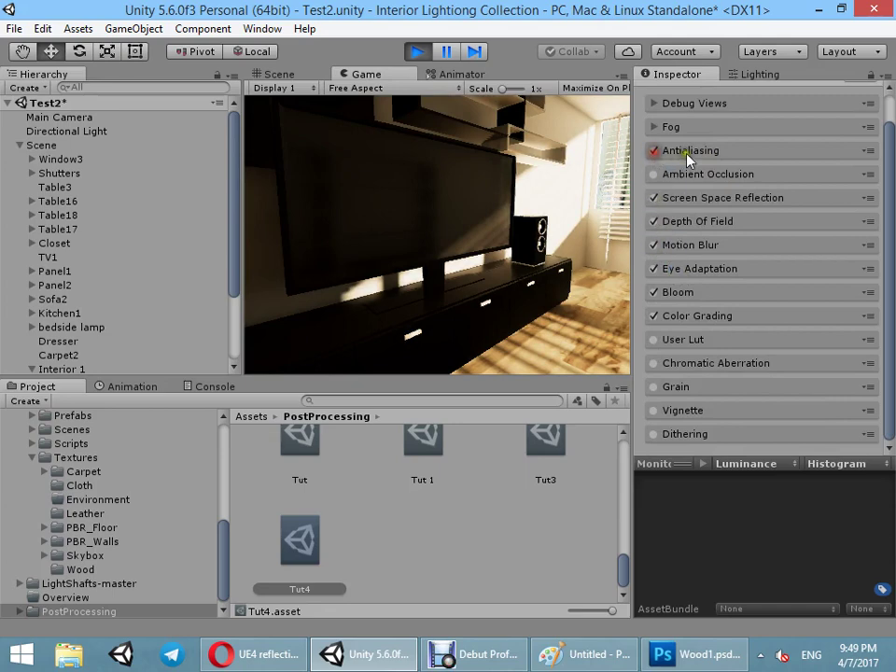
click(688, 150)
click(814, 170)
click(780, 208)
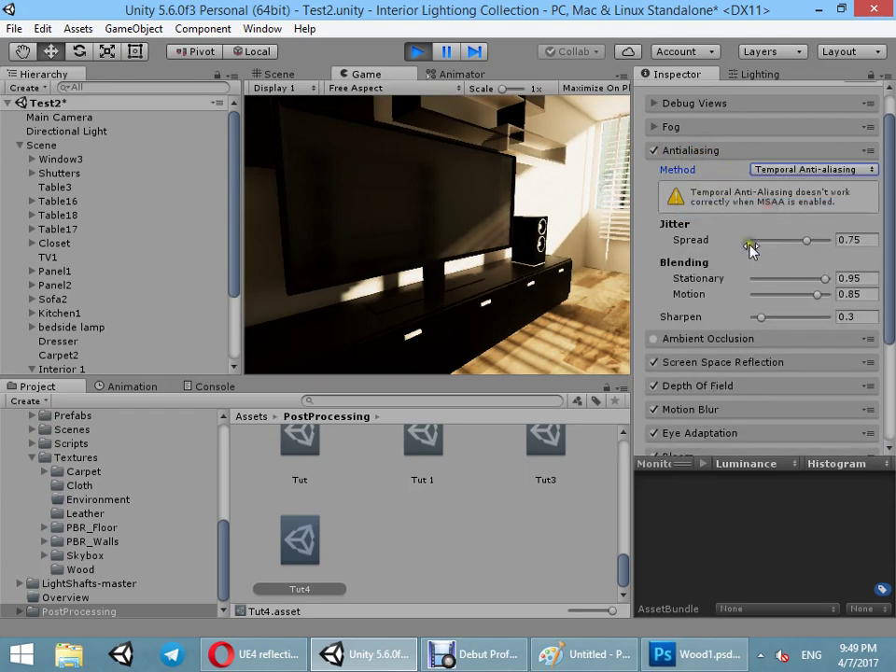
drag(765, 321, 776, 316)
- Enable Chromatic Aberration and Vignette in the profile
scroll(730, 359, down, 5)
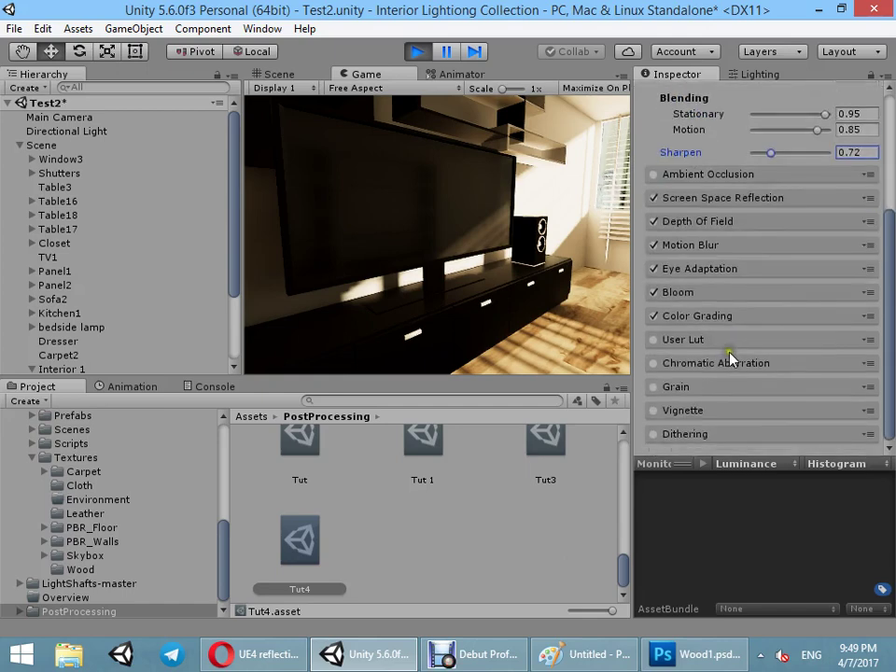
click(684, 363)
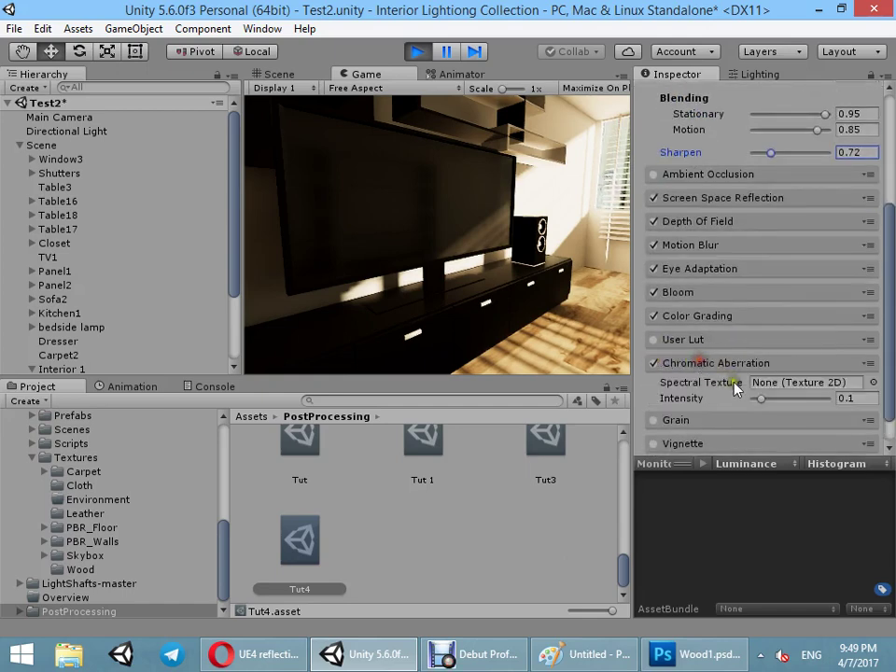
click(654, 444)
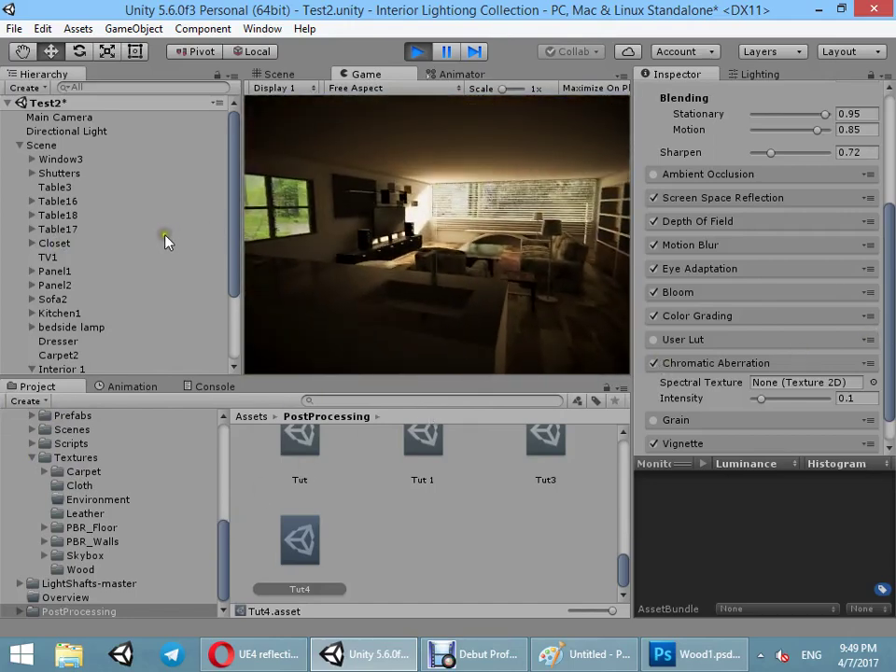
- Set the Eye Adaptation Key Value to 0.34
key(super)
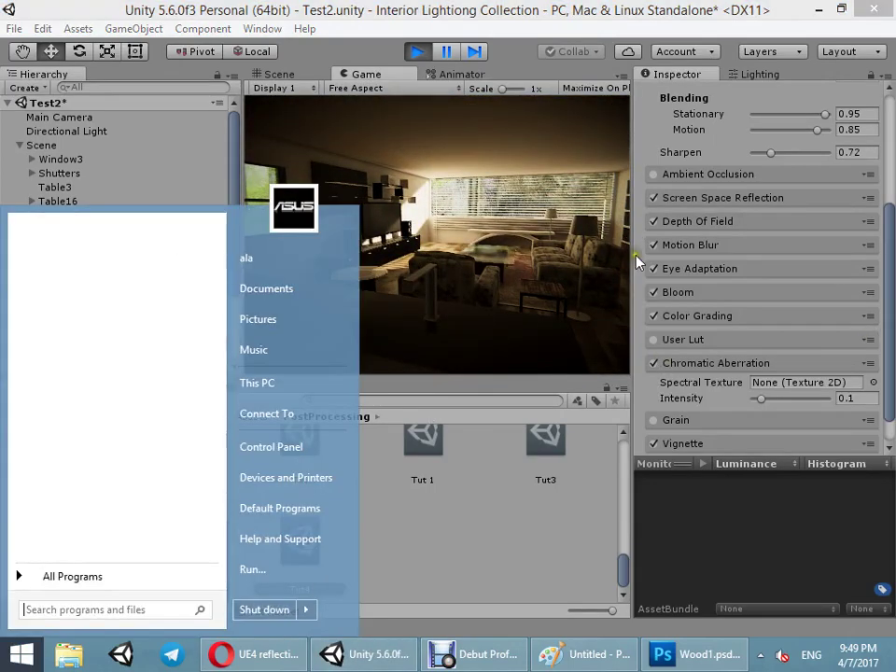
click(733, 270)
scroll(735, 276, down, 5)
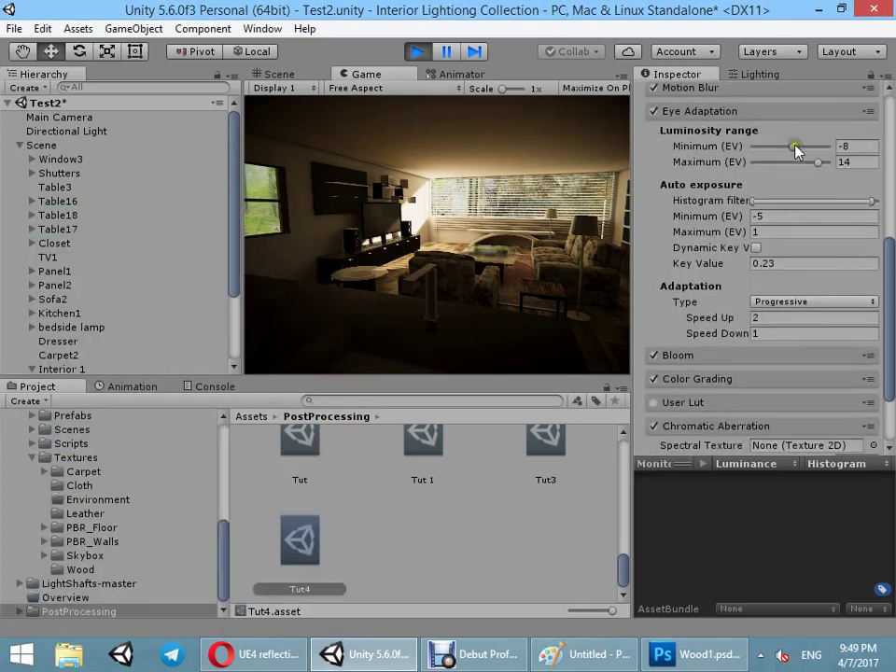
mouse_move(797, 153)
mouse_down()
mouse_move(733, 149)
mouse_move(790, 146)
mouse_up()
text(.)
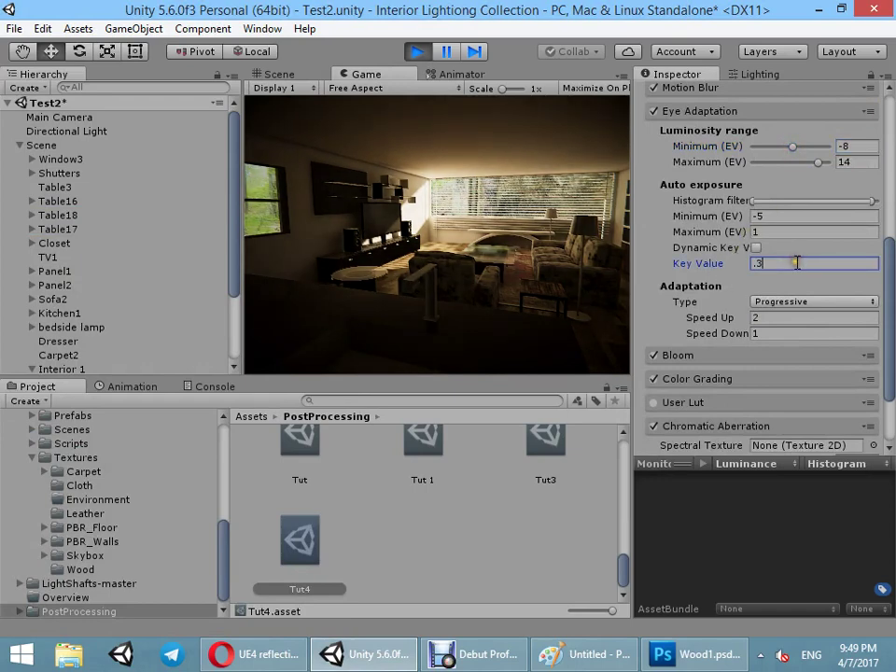
text(34)
key(Return)
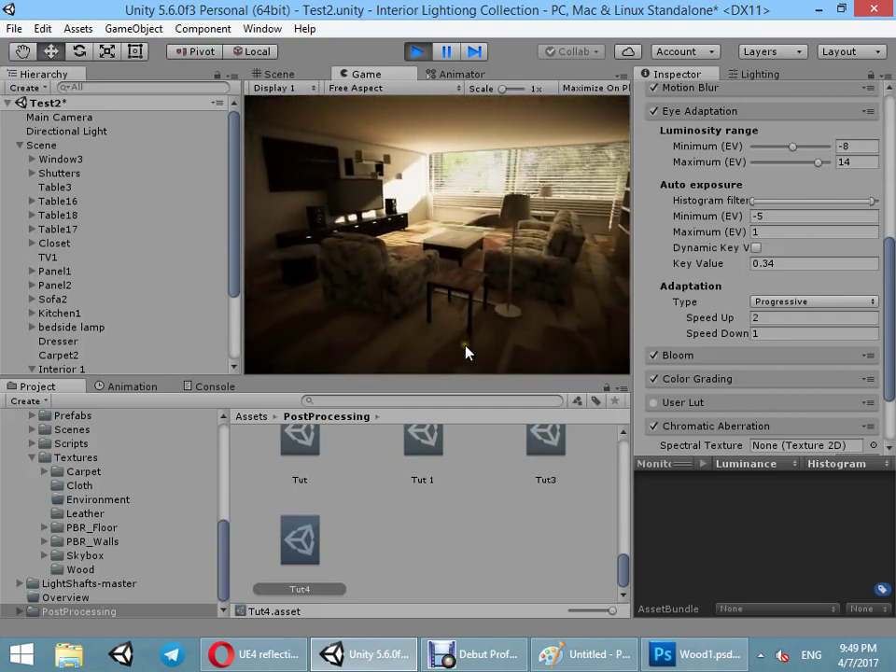
- Collapse the Scene group in the Hierarchy and look around the room in the Scene view
key(super)
click(16, 147)
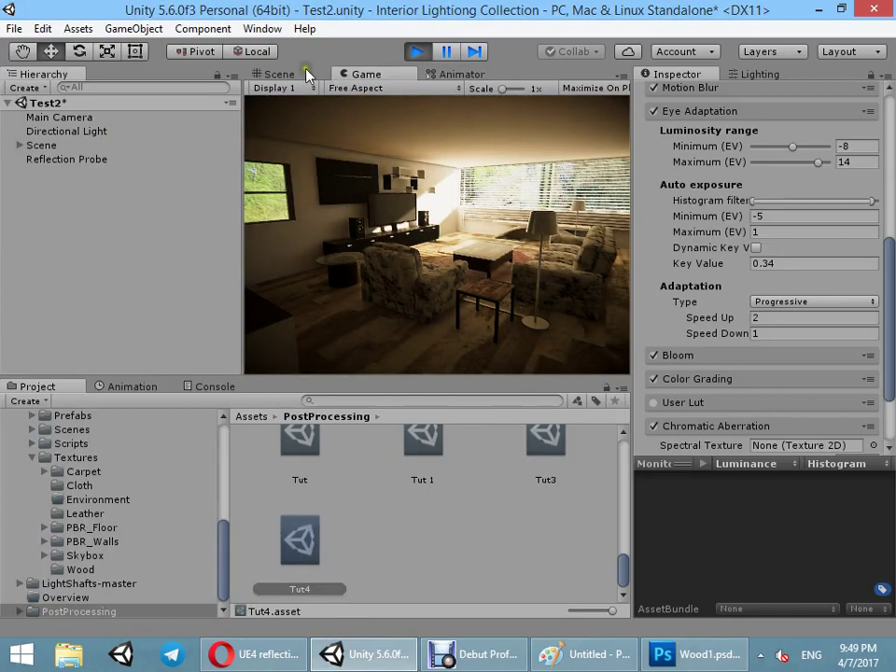
click(279, 74)
mouse_move(470, 200)
right_down()
mouse_move(442, 233)
mouse_move(452, 238)
right_up()
- On polySurface10, drag Leather3's Smoothness from 1 down to 0.8, checking it in the Game view
click(435, 257)
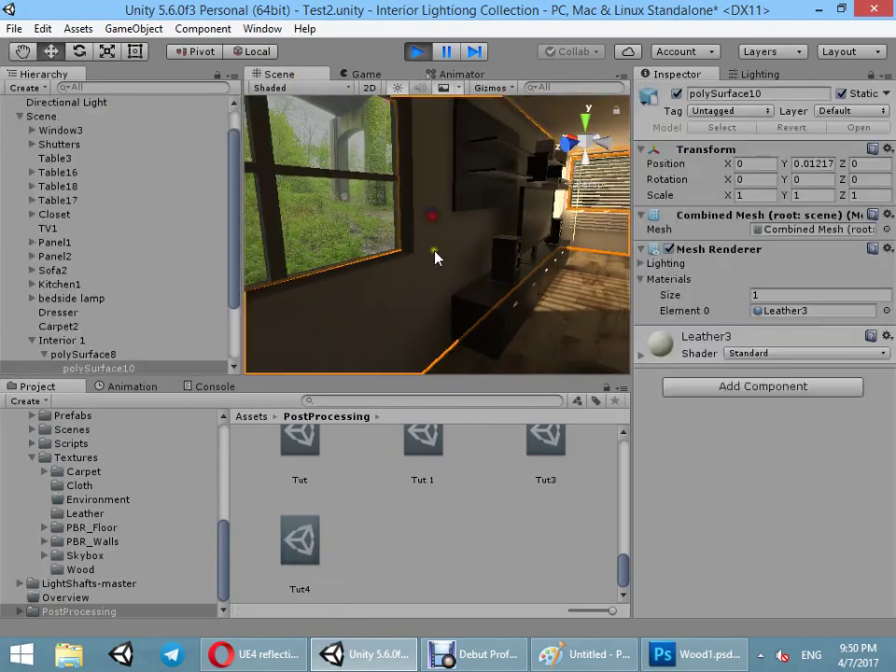
click(684, 339)
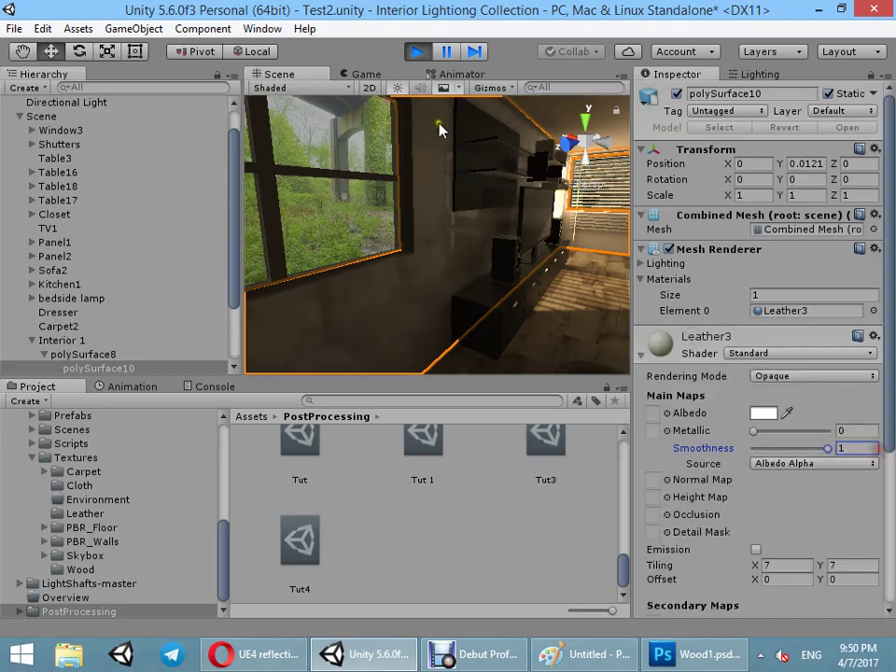
click(364, 74)
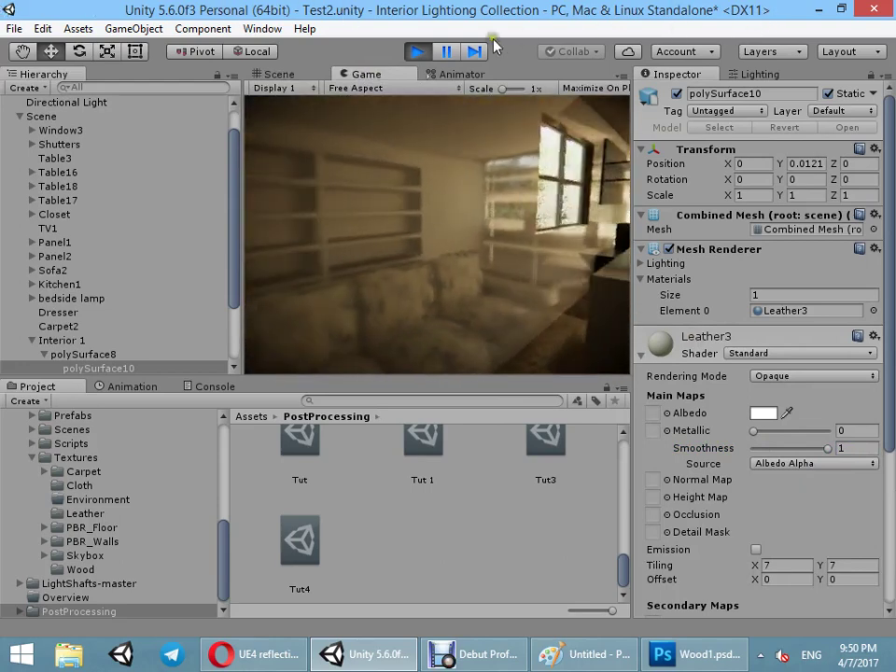
key(super)
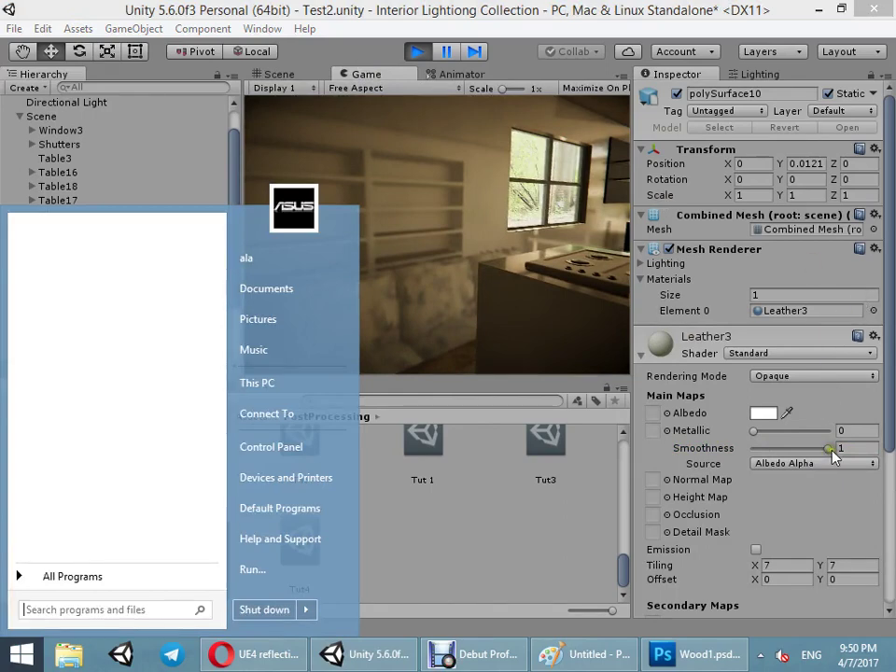
mouse_move(834, 454)
mouse_down()
mouse_move(814, 455)
mouse_move(816, 447)
mouse_up()
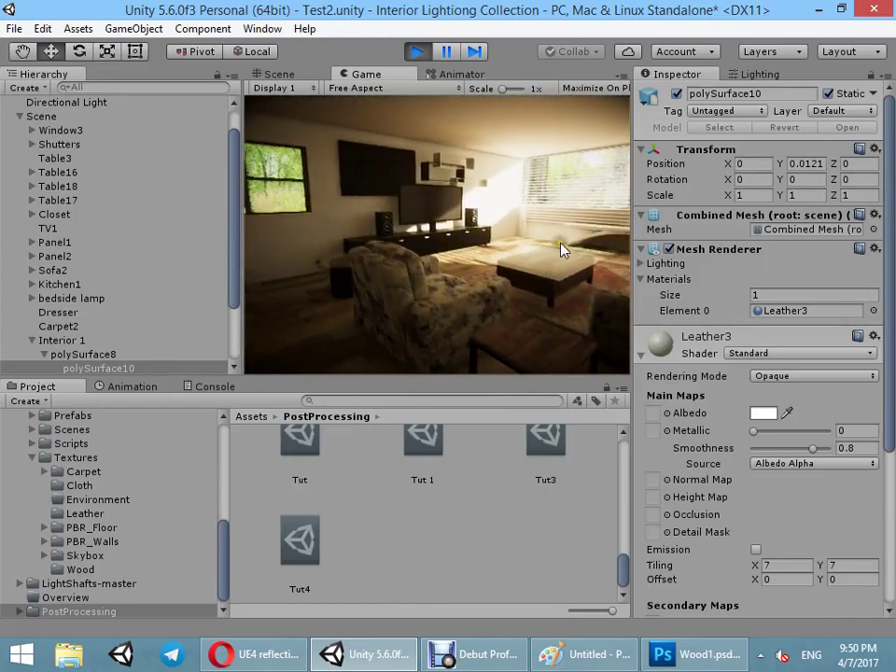
key(super)
click(844, 448)
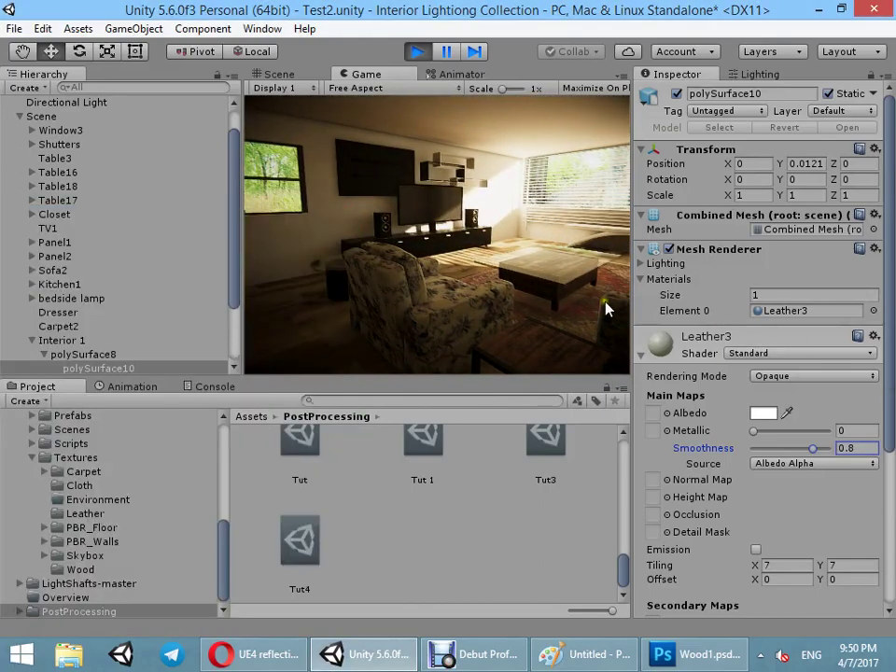
click(280, 74)
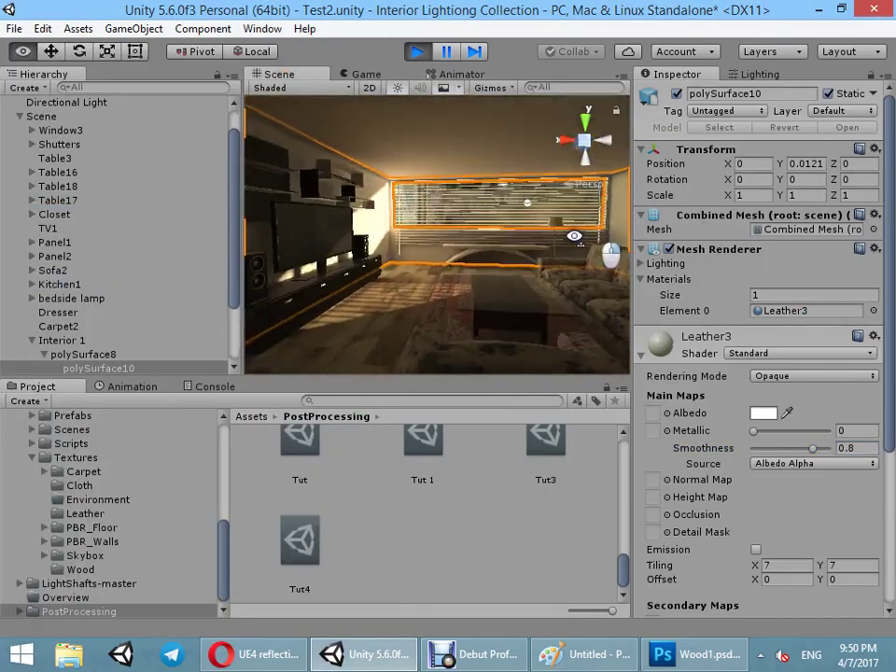
- Inspect the sofa cushion's Leather1 material, then reselect the wall mesh polySurface10
mouse_move(618, 303)
alt+mouse_down()
mouse_move(544, 320)
mouse_move(510, 305)
alt+mouse_up()
click(530, 316)
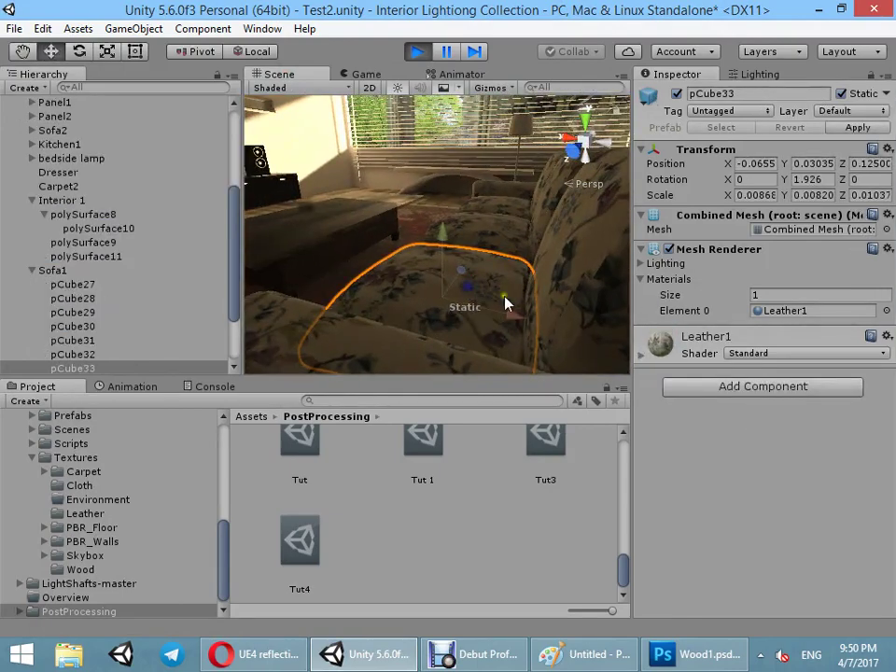
scroll(706, 364, down, 3)
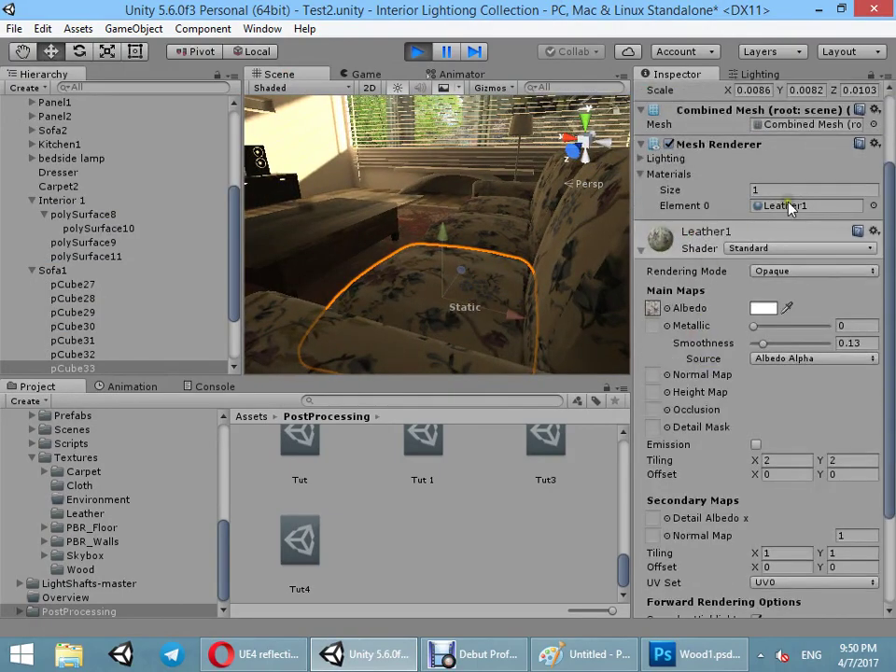
click(788, 207)
alt+drag(478, 289, 386, 174)
click(417, 218)
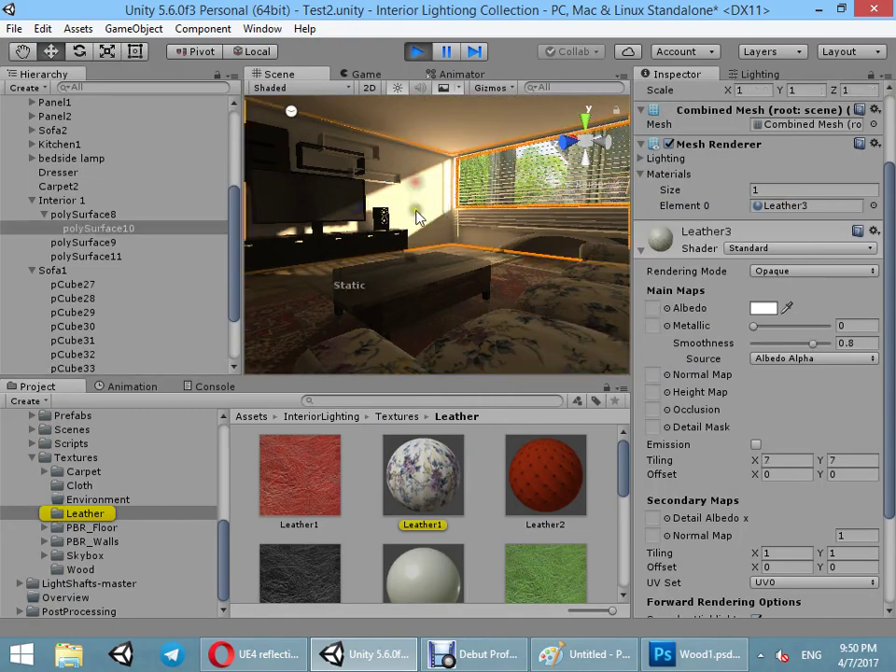
mouse_move(383, 247)
alt+mouse_down()
mouse_move(705, 270)
mouse_move(679, 280)
alt+mouse_up()
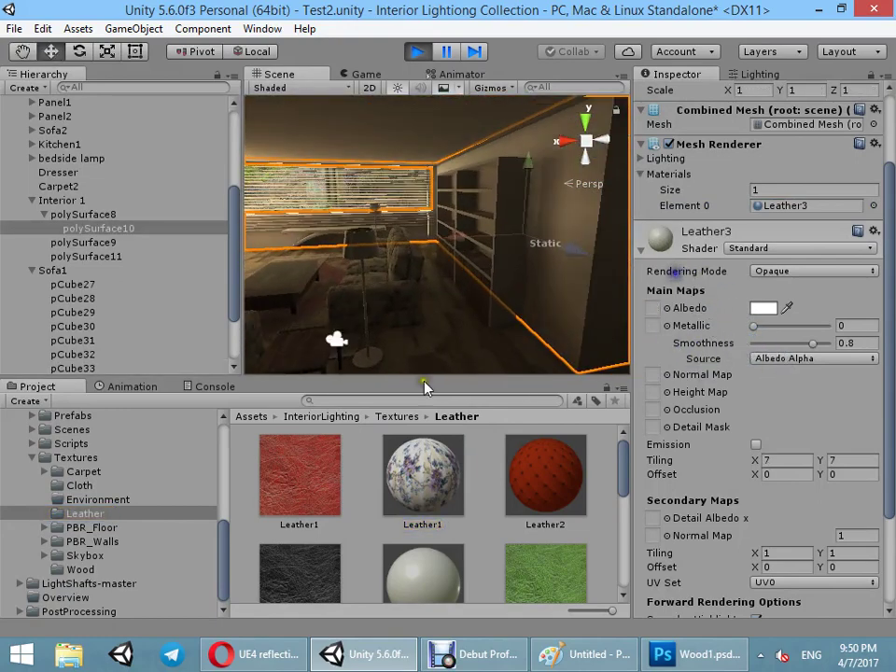
- Drag Wall_3 from Textures/PBR_Walls onto Leather3's Albedo slot
scroll(411, 509, down, 5)
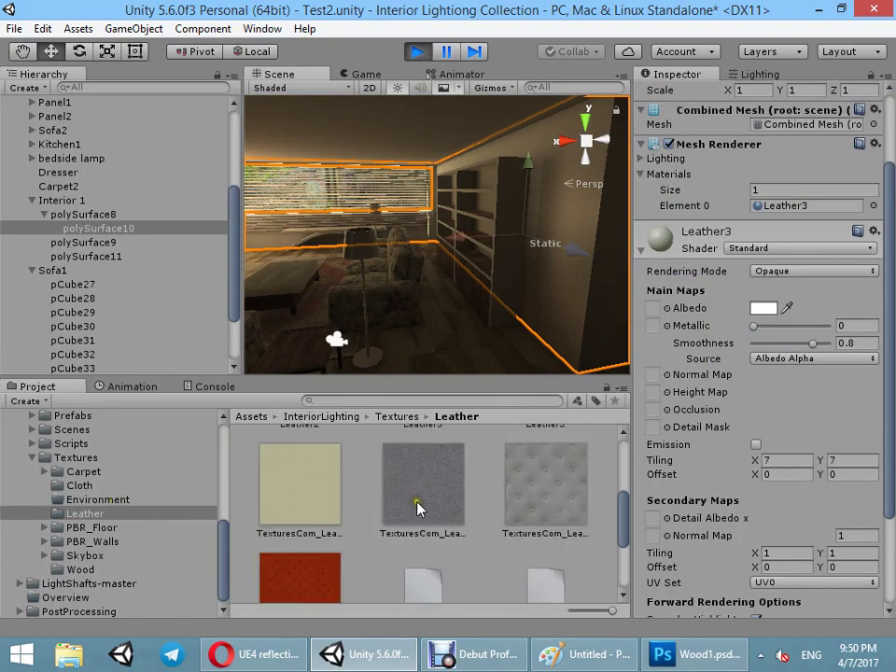
scroll(418, 521, down, 2)
scroll(390, 499, up, 5)
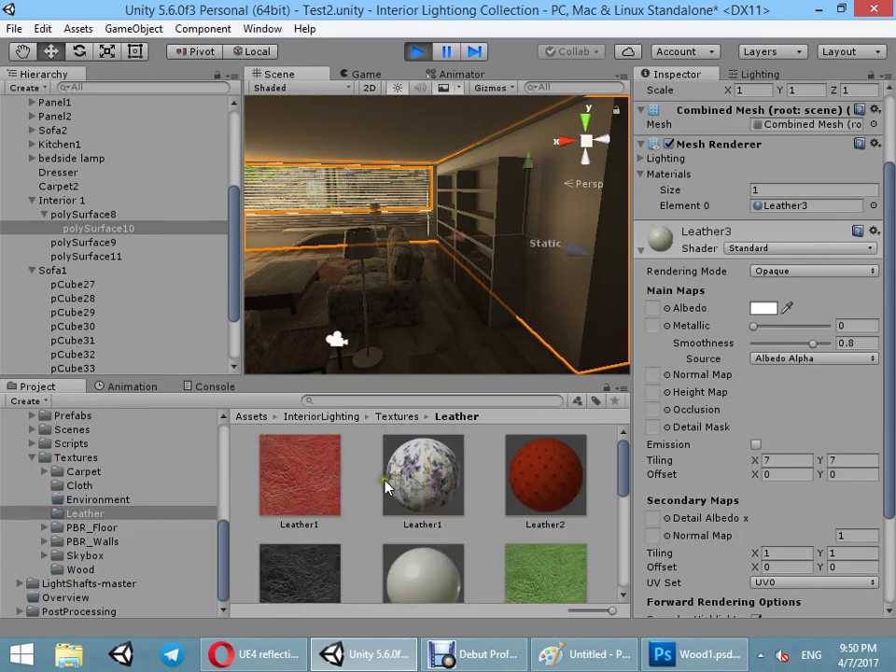
click(110, 529)
click(98, 542)
scroll(390, 519, down, 5)
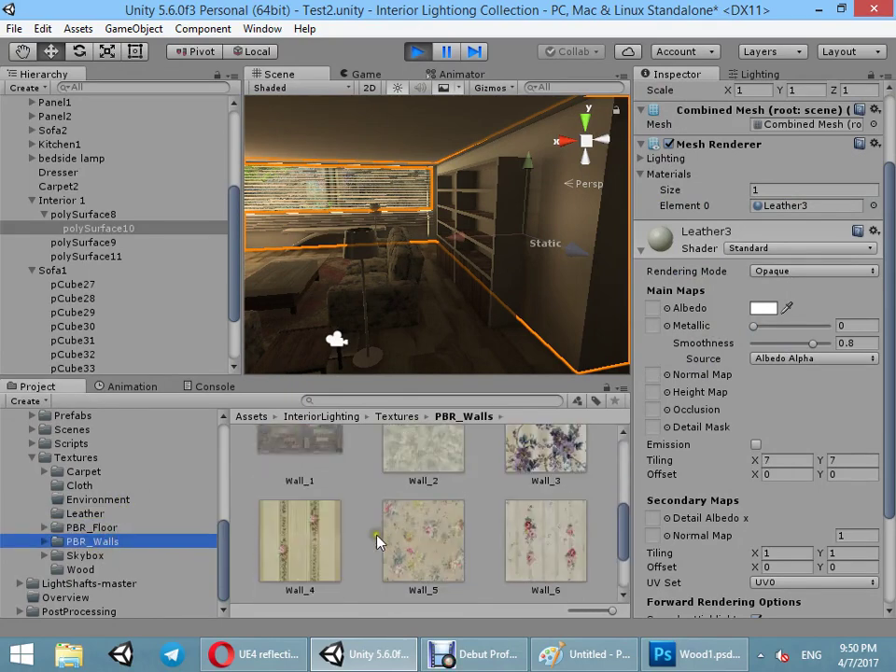
scroll(376, 536, up, 1)
drag(546, 499, 654, 312)
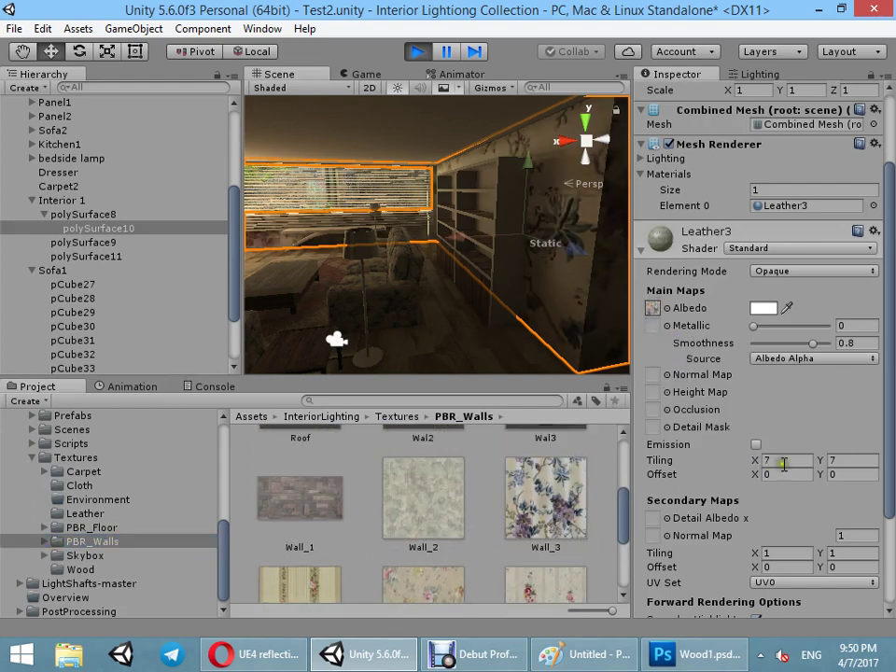
- Set Leather3 tiling to 14 × 14 and keep Smoothness Source on Albedo Alpha
text(14)
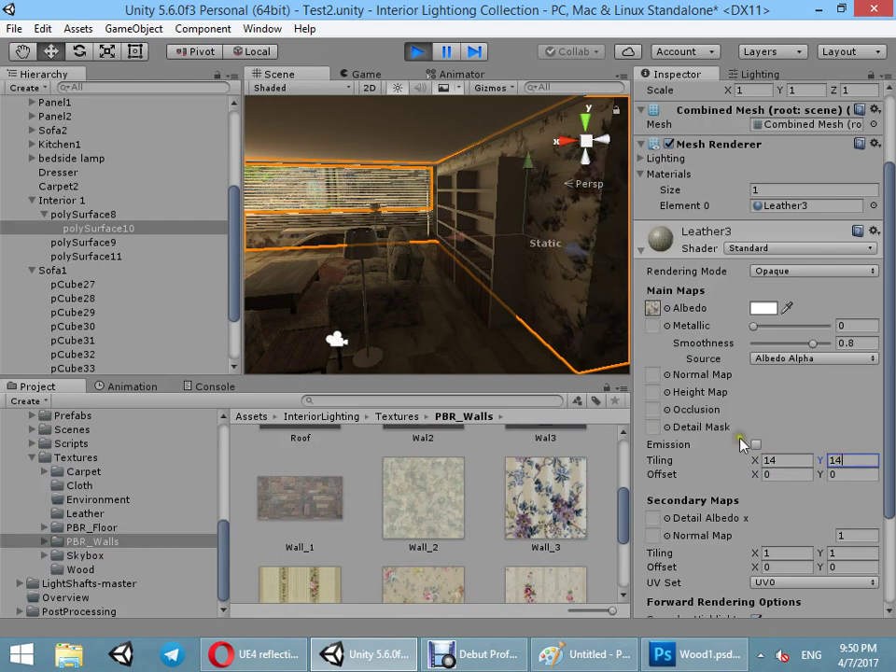
click(364, 74)
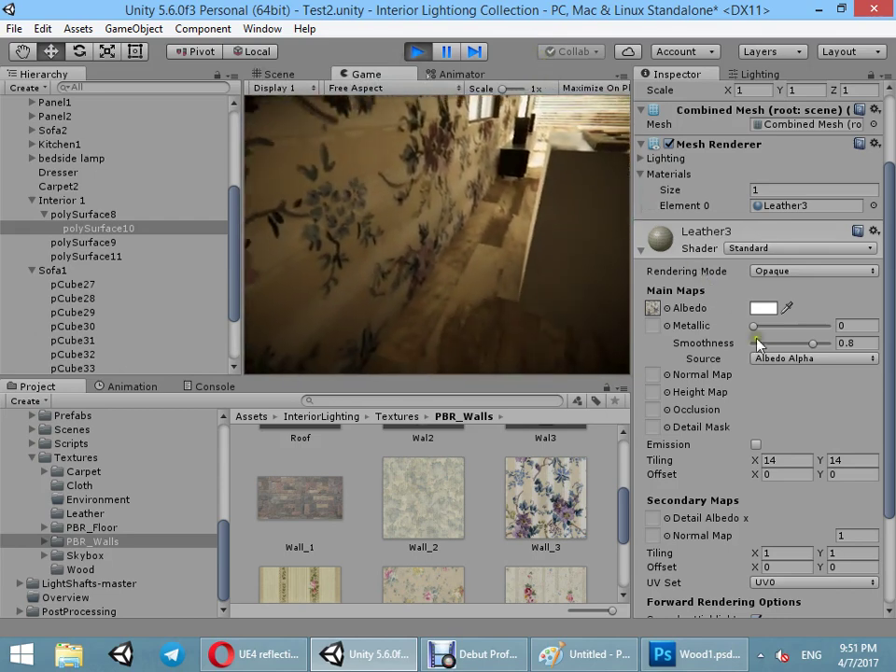
click(774, 360)
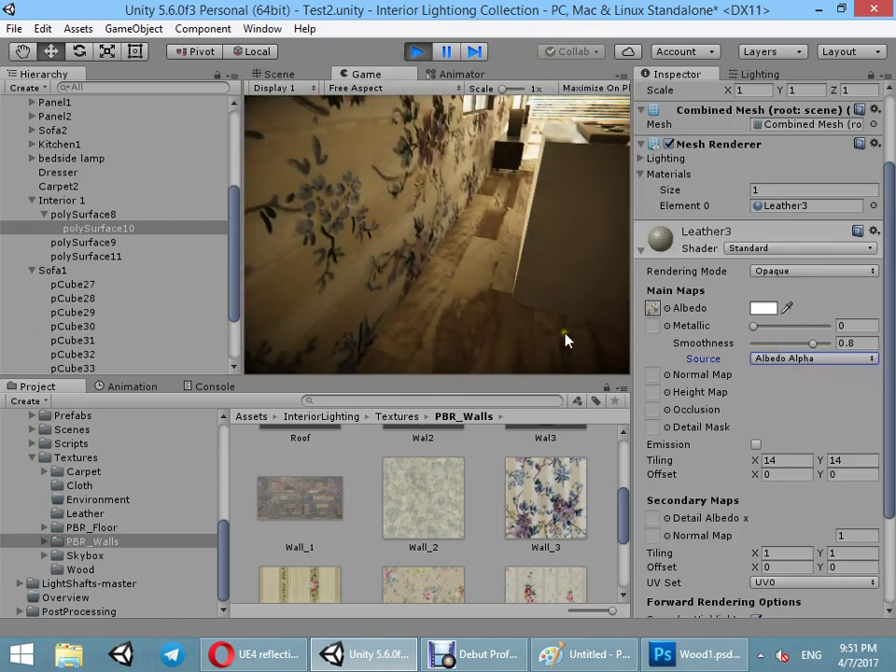
click(839, 360)
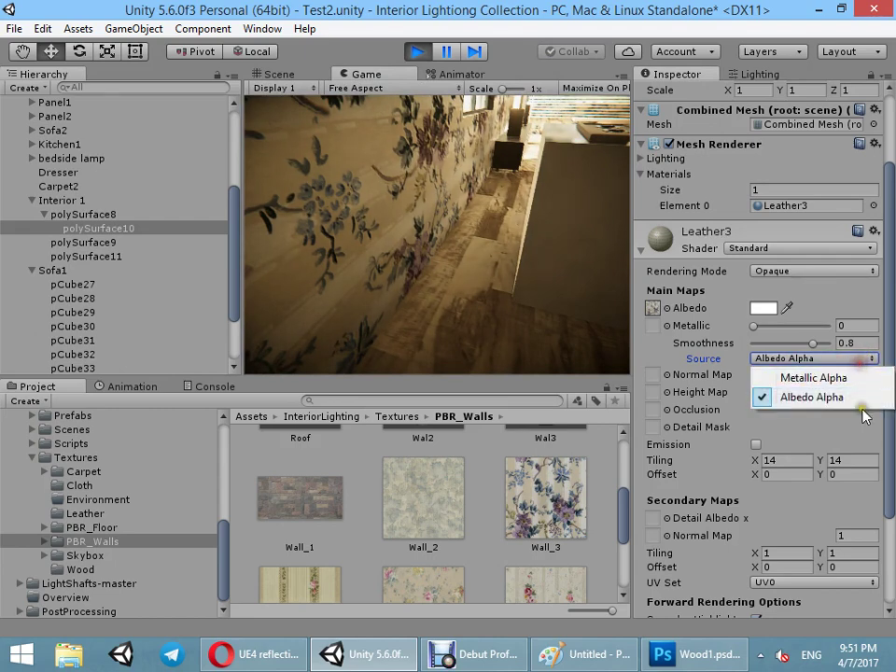
click(370, 169)
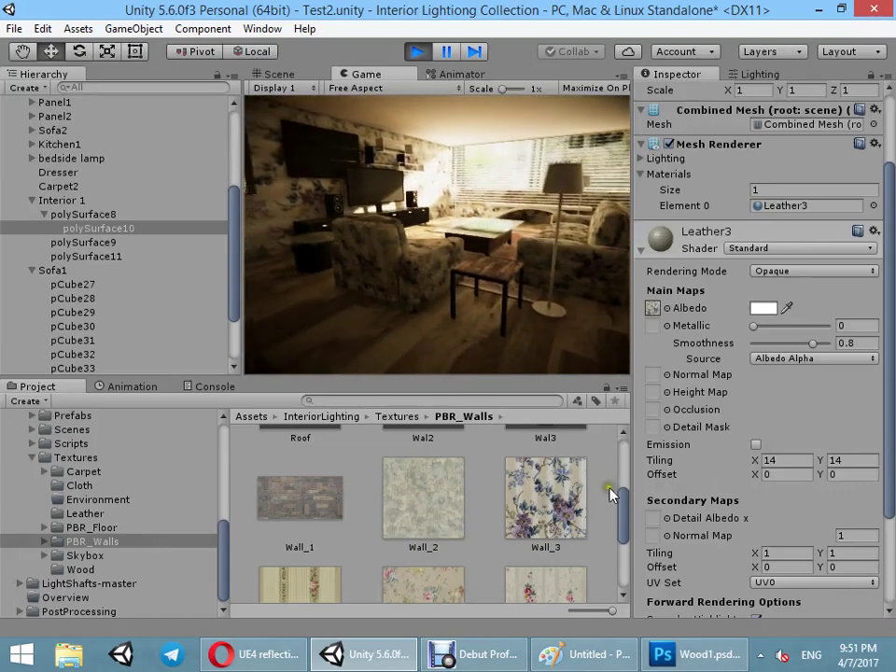
- Leave the running Game view and return to the Scene view
key(super)
click(386, 110)
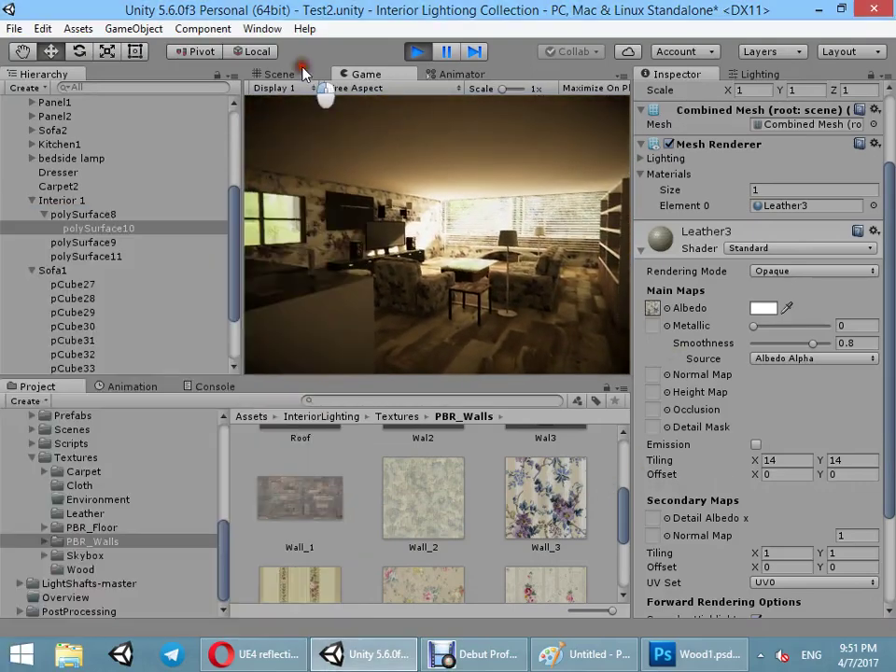
key(super)
click(473, 136)
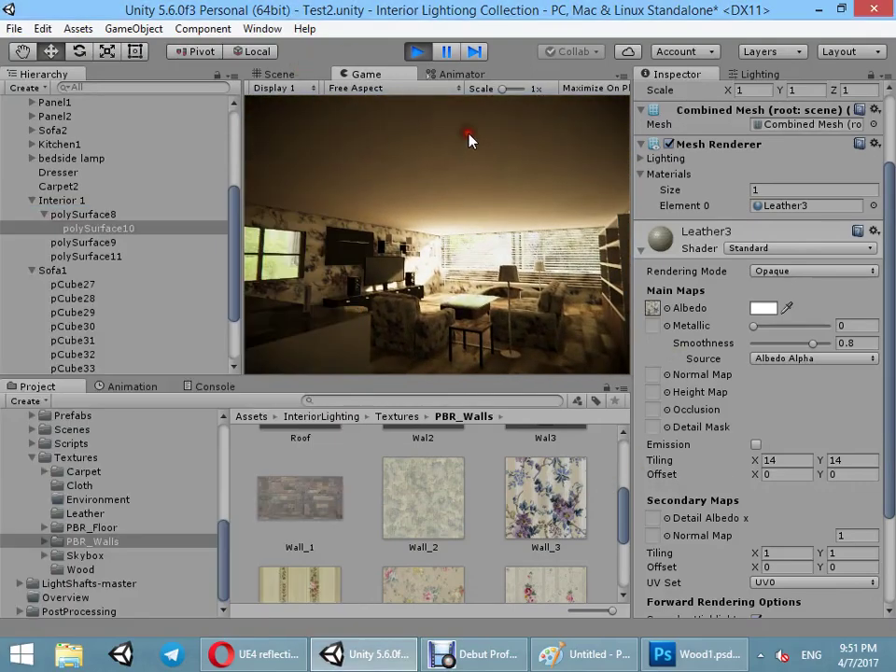
click(279, 74)
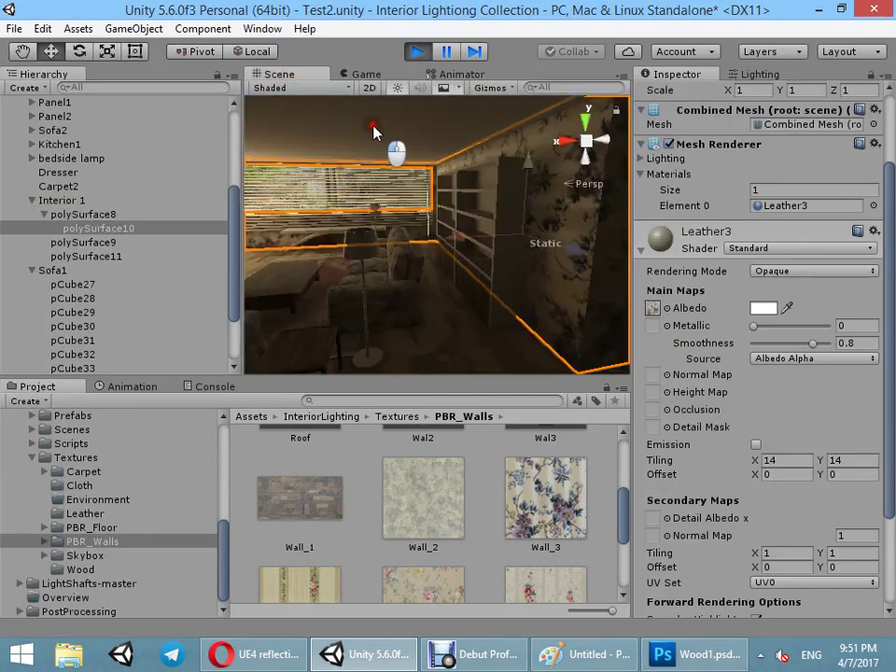
- Select wall mesh polySurface11 and set phong1's Smoothness Source to Albedo Alpha
click(545, 216)
click(709, 362)
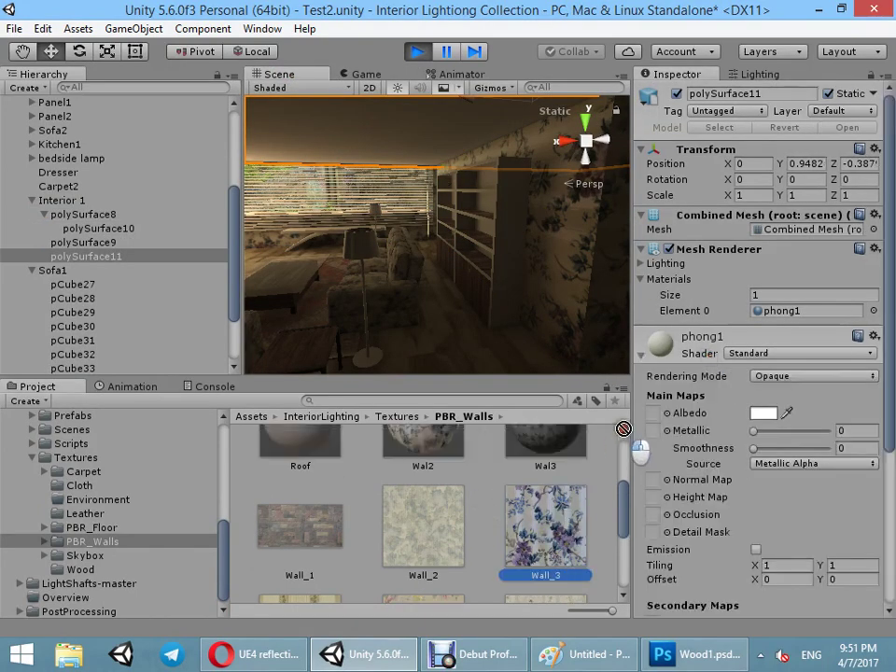
click(805, 504)
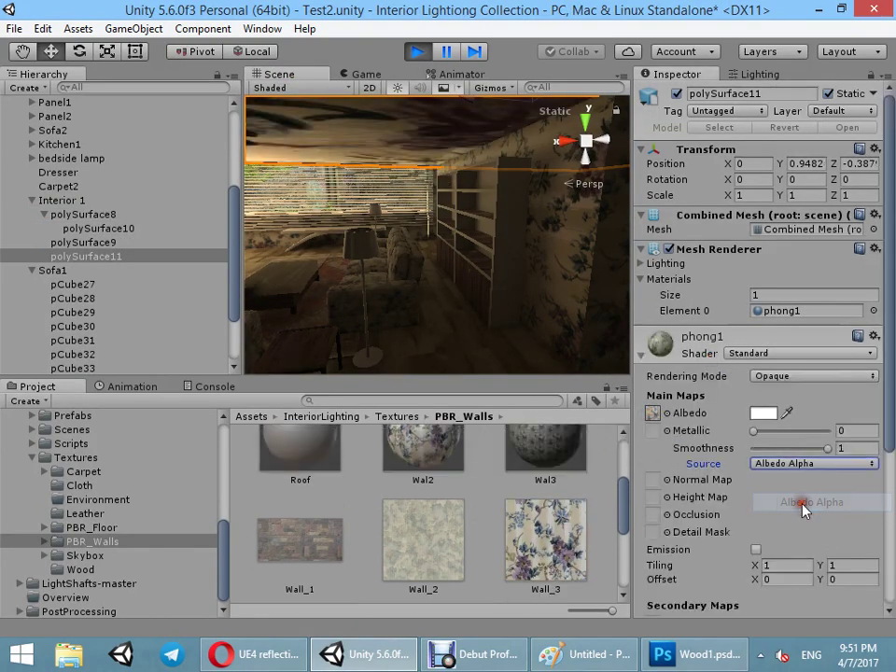
scroll(802, 519, down, 3)
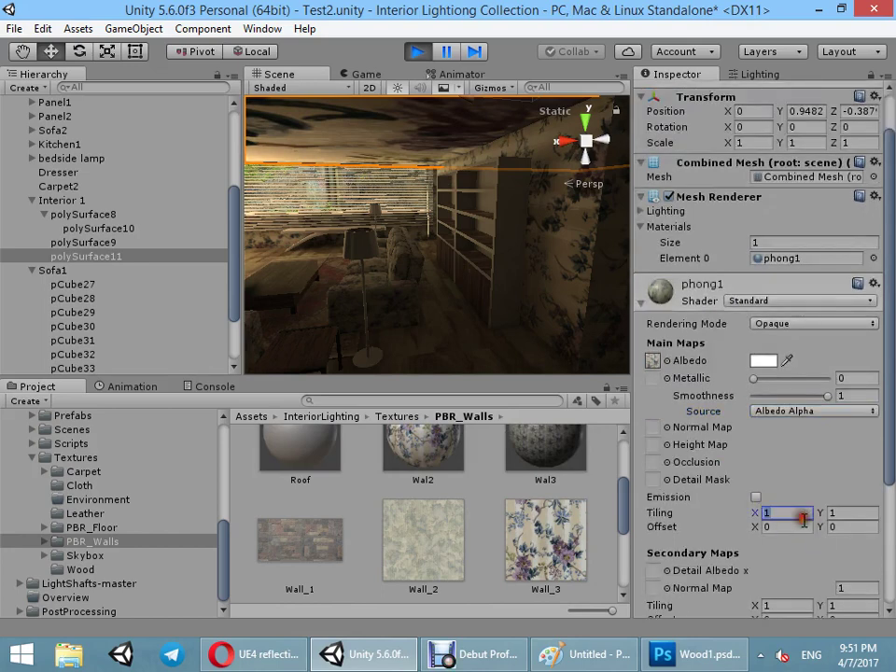
text(4)
click(354, 77)
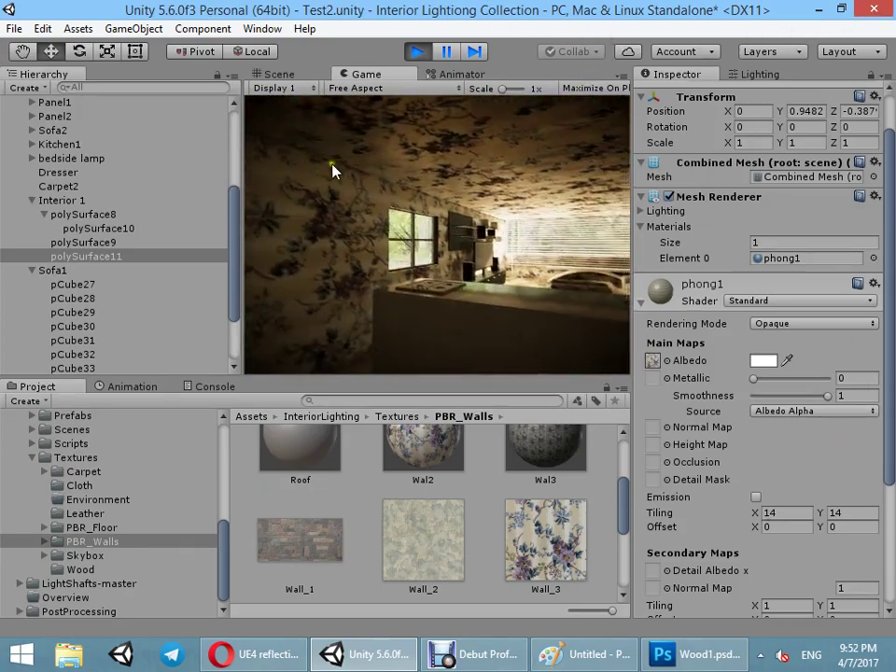
- Try phong1 Smoothness at about 0.87, settle on 1, and orbit the Scene view
key(super)
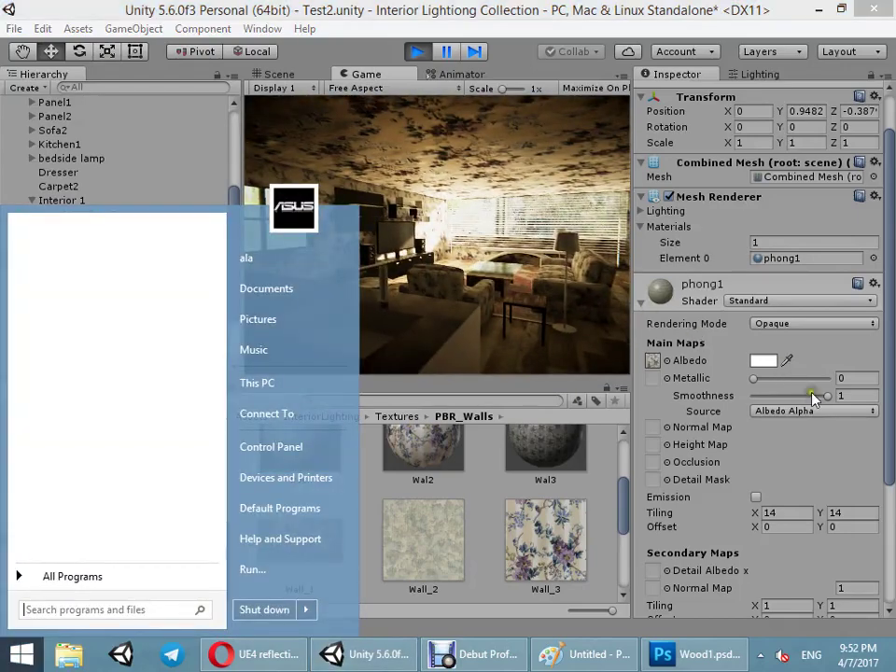
drag(831, 401, 821, 400)
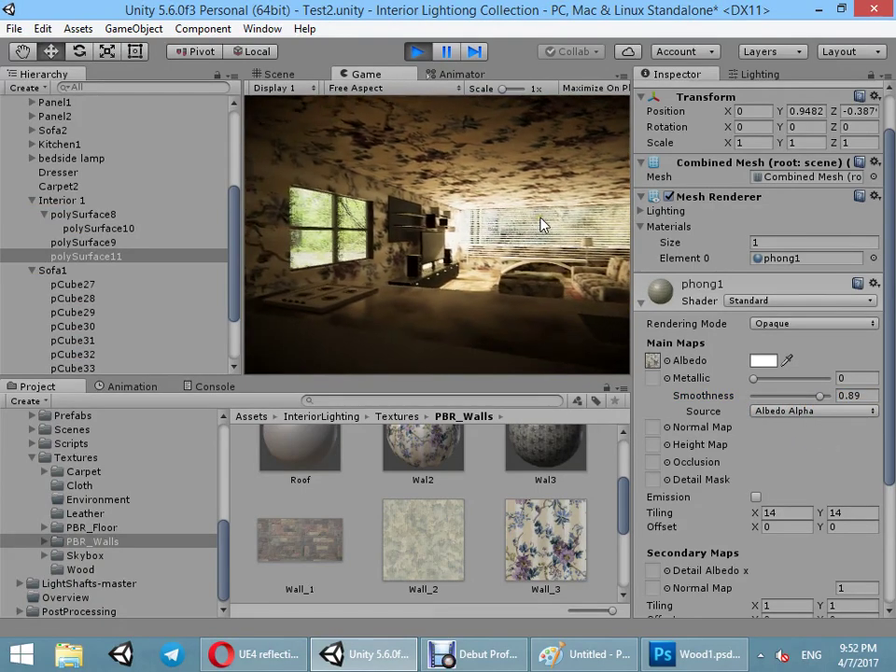
key(super)
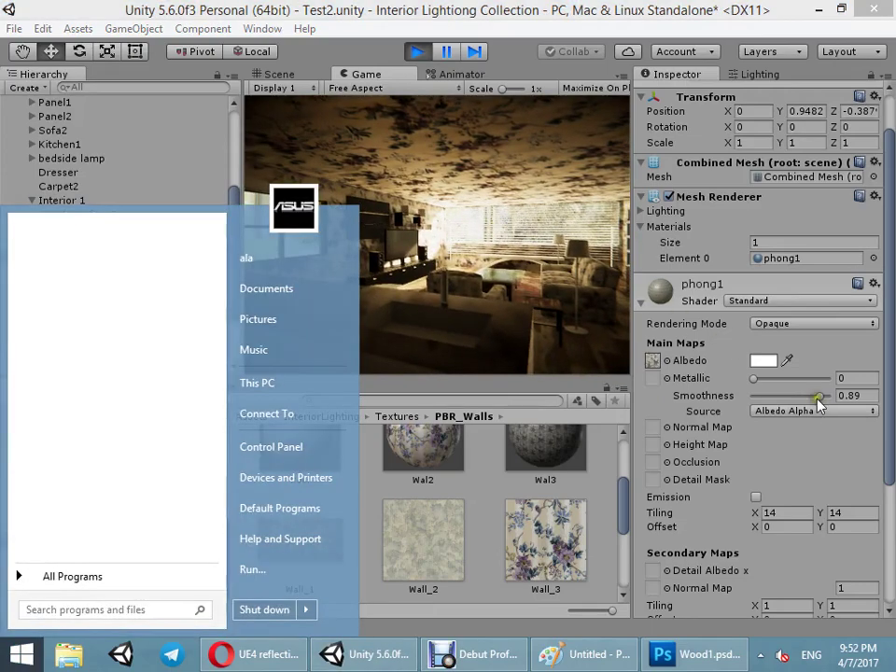
drag(817, 397, 830, 397)
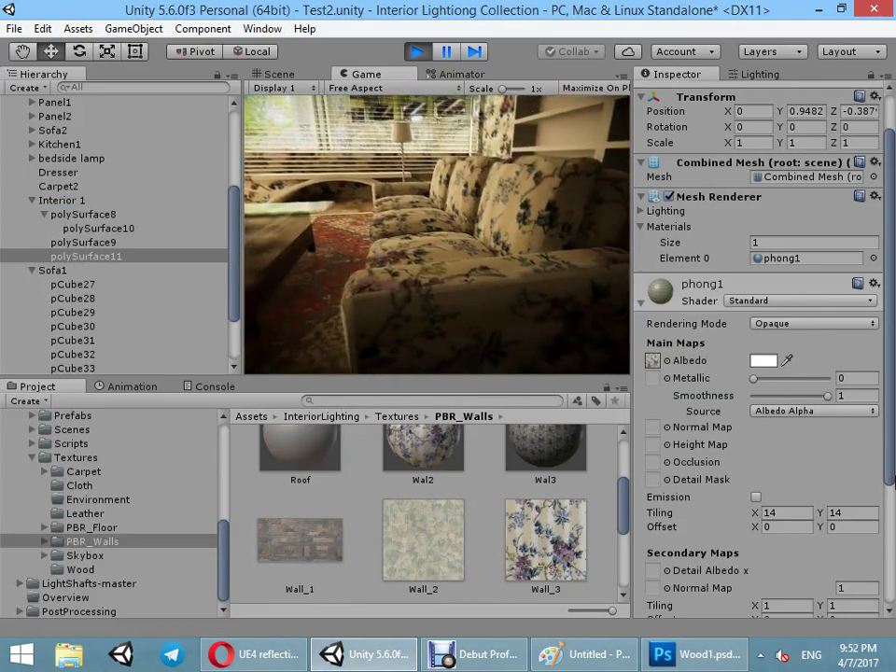
key(super)
click(278, 73)
mouse_move(420, 275)
right_down()
mouse_move(441, 353)
mouse_move(610, 366)
right_up()
- Select and frame the sofa cushion, give Leather1 Smoothness 1, and view it in-game
click(490, 290)
key(f)
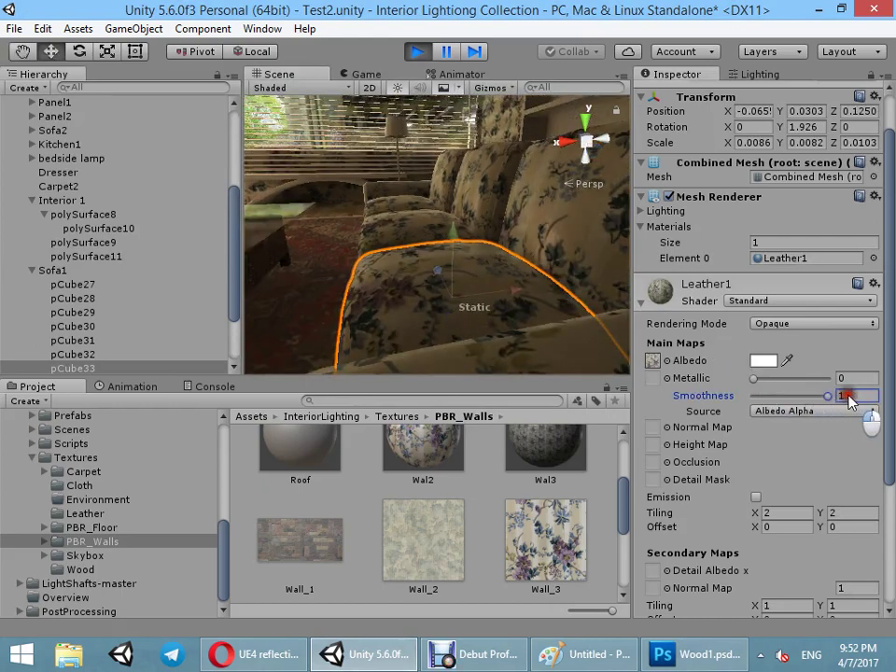
click(366, 73)
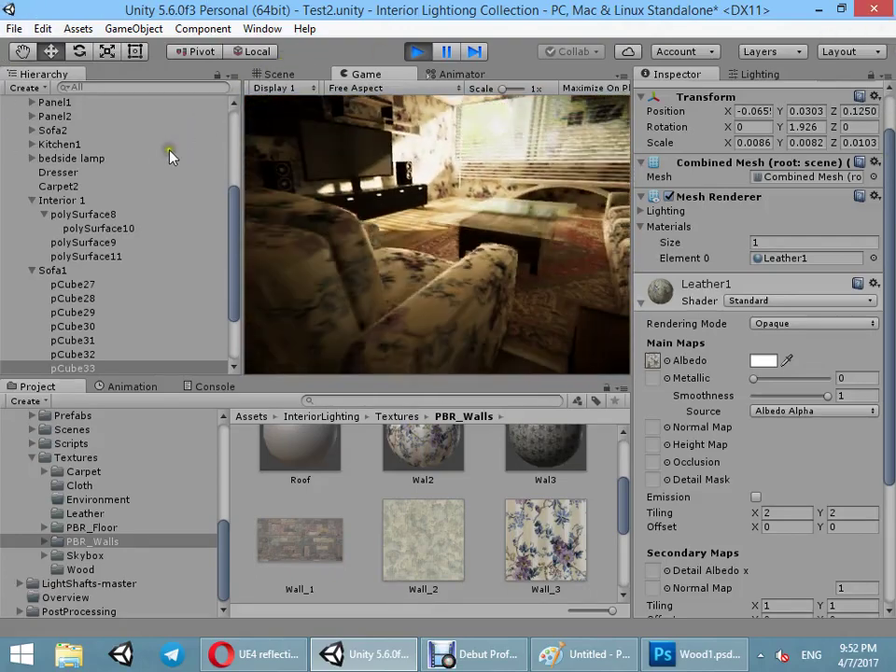
- In the Scene view, select the bedside lamp shade pPipe3 and expand its Trans material settings
key(super)
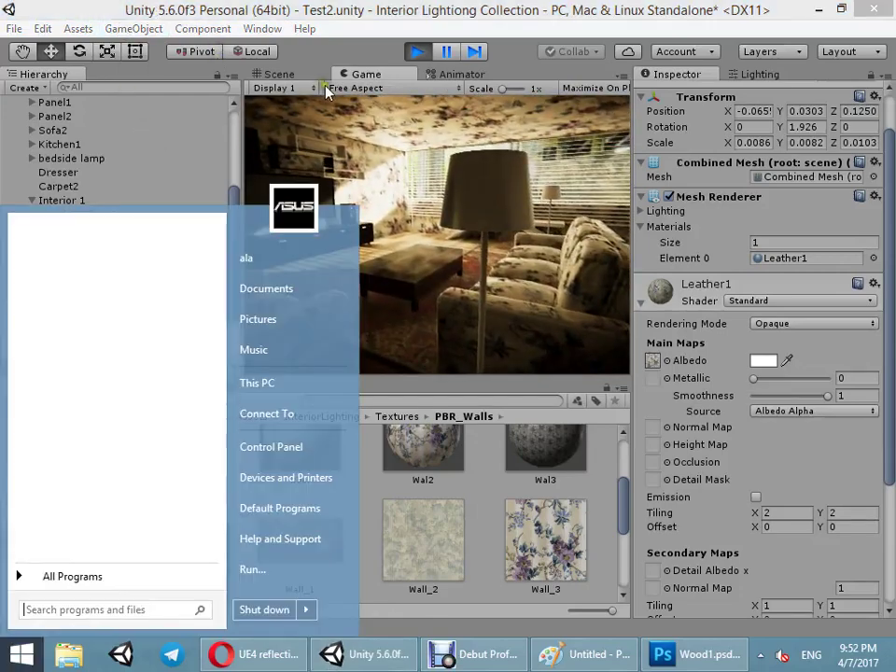
click(315, 73)
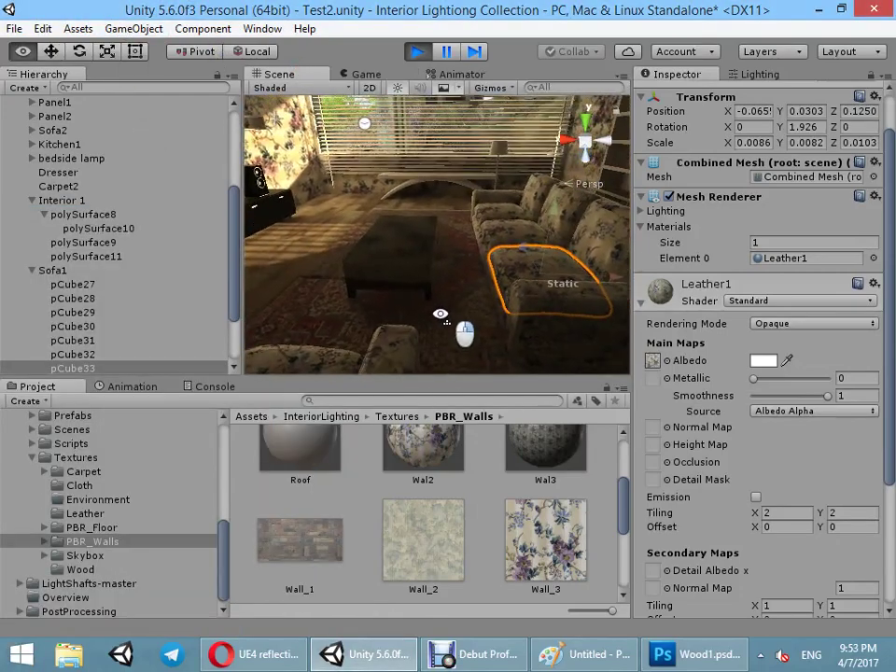
alt+drag(472, 282, 581, 344)
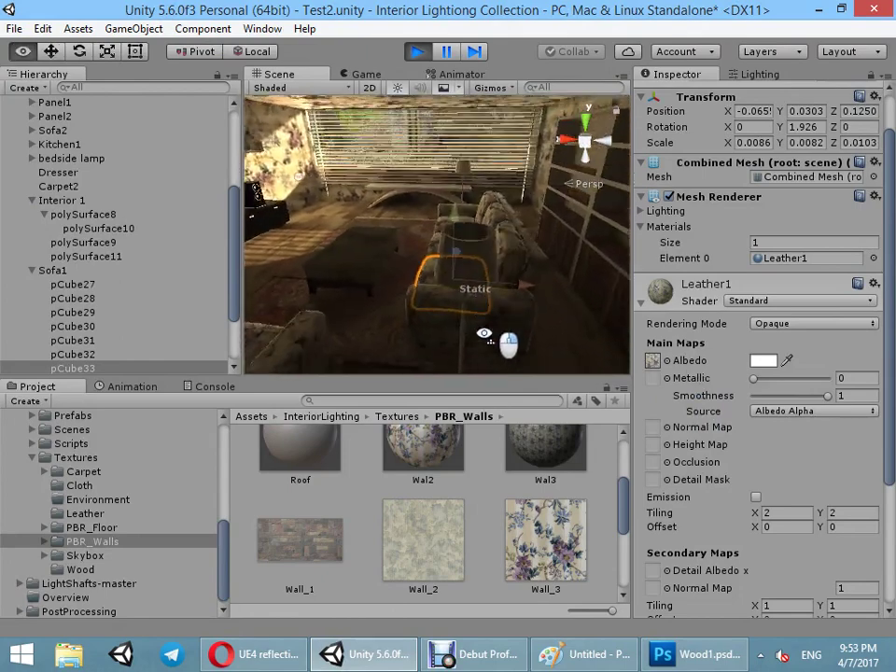
mouse_move(483, 334)
alt+mouse_down()
mouse_move(460, 394)
mouse_move(378, 262)
alt+mouse_up()
click(378, 262)
mouse_move(416, 364)
alt+mouse_down()
mouse_move(404, 225)
mouse_move(425, 292)
mouse_move(408, 319)
alt+mouse_up()
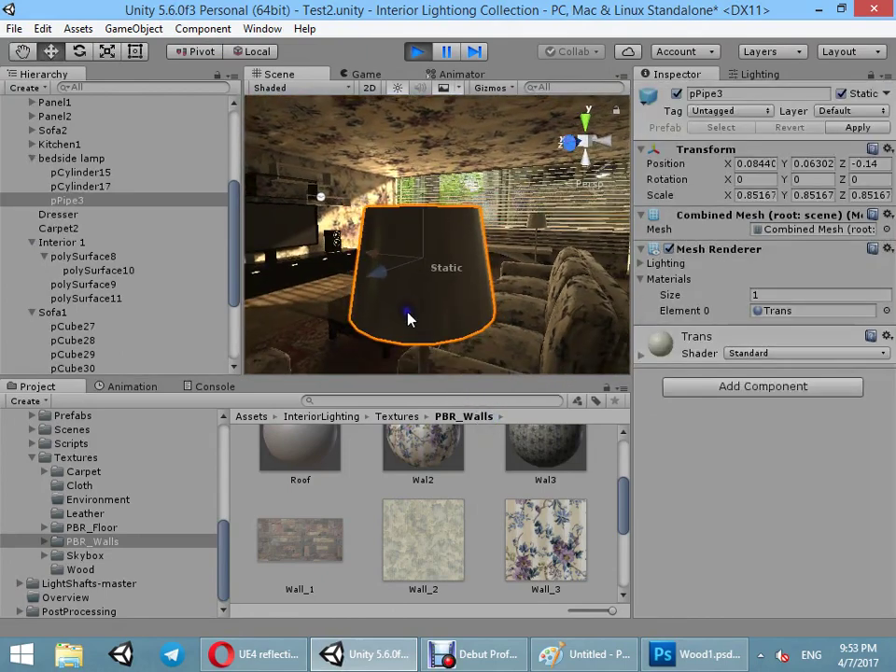
click(710, 353)
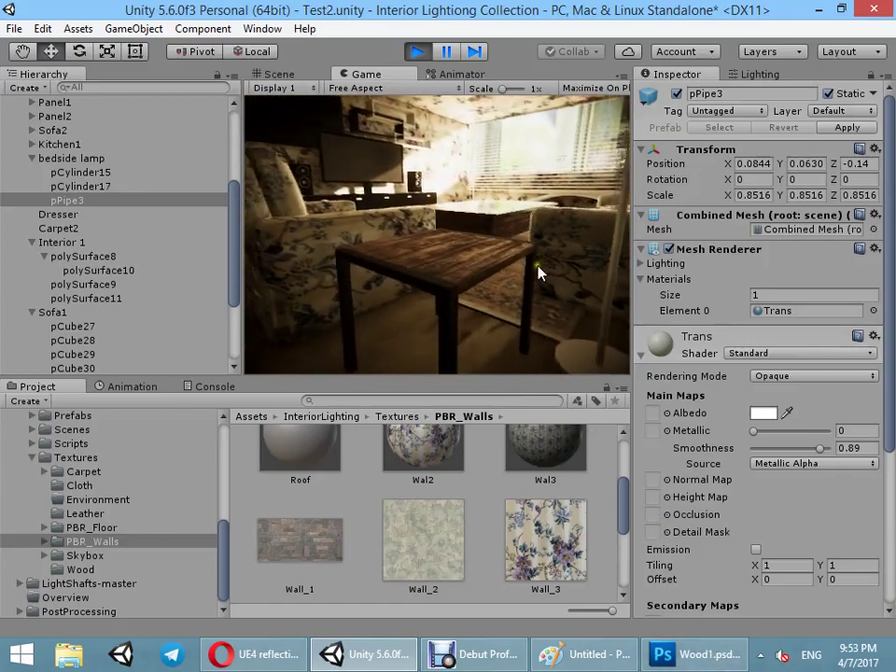
- Select the table top pCube5 and expand its Wood material settings
key(super)
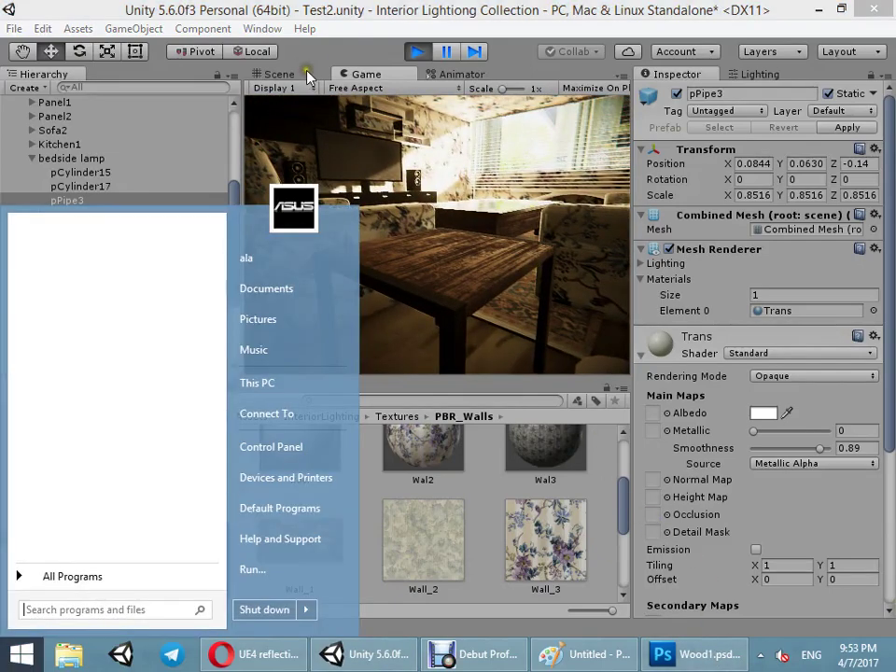
click(307, 76)
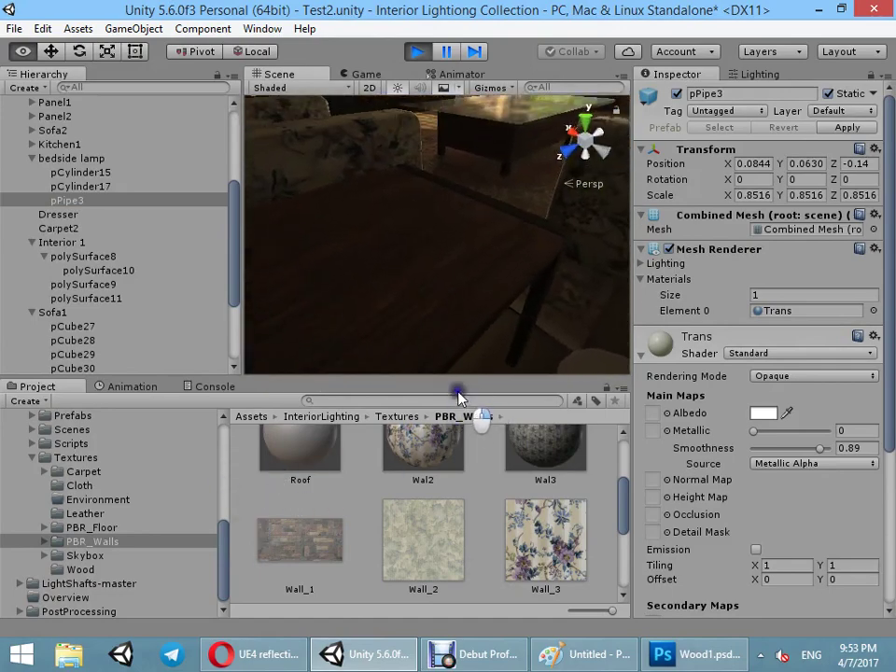
right_drag(485, 284, 492, 255)
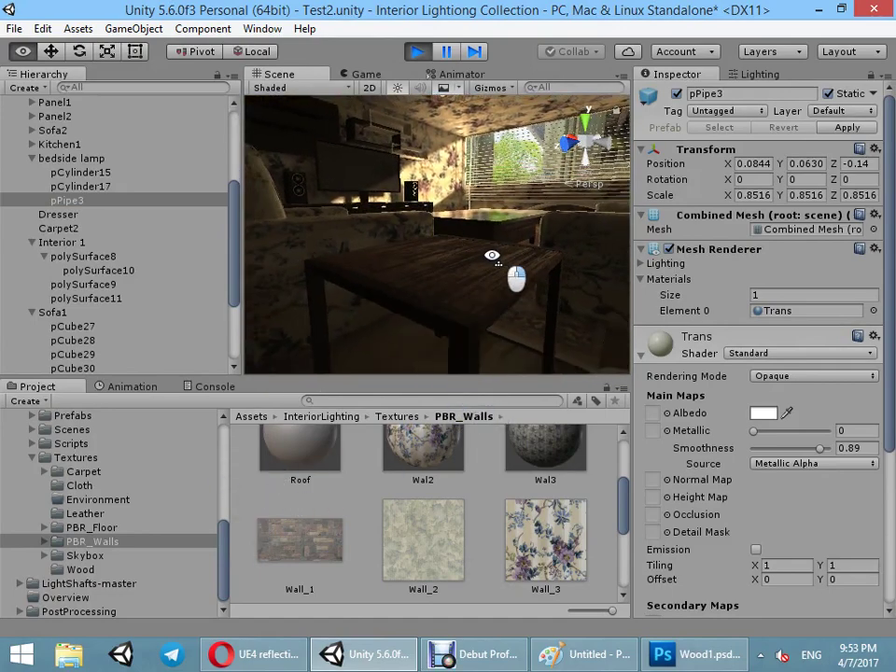
click(447, 287)
click(711, 342)
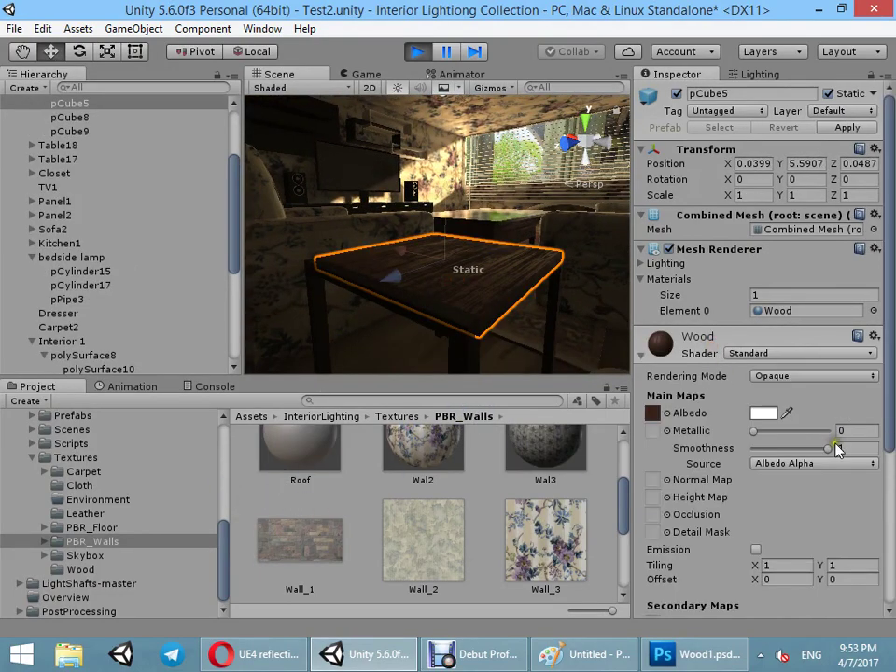
- Clear the selection and check the table in the running Game view
click(444, 149)
click(449, 155)
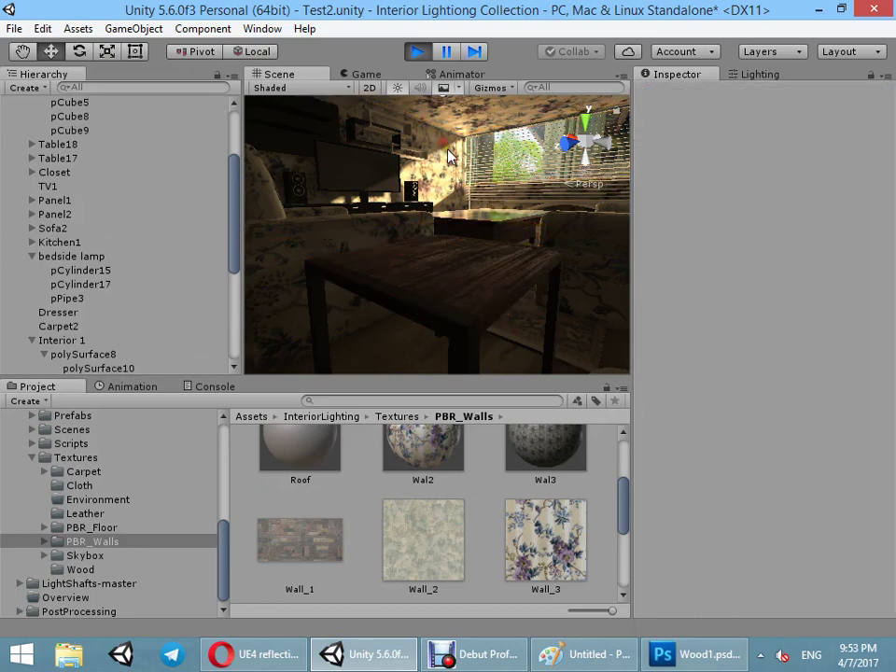
click(366, 74)
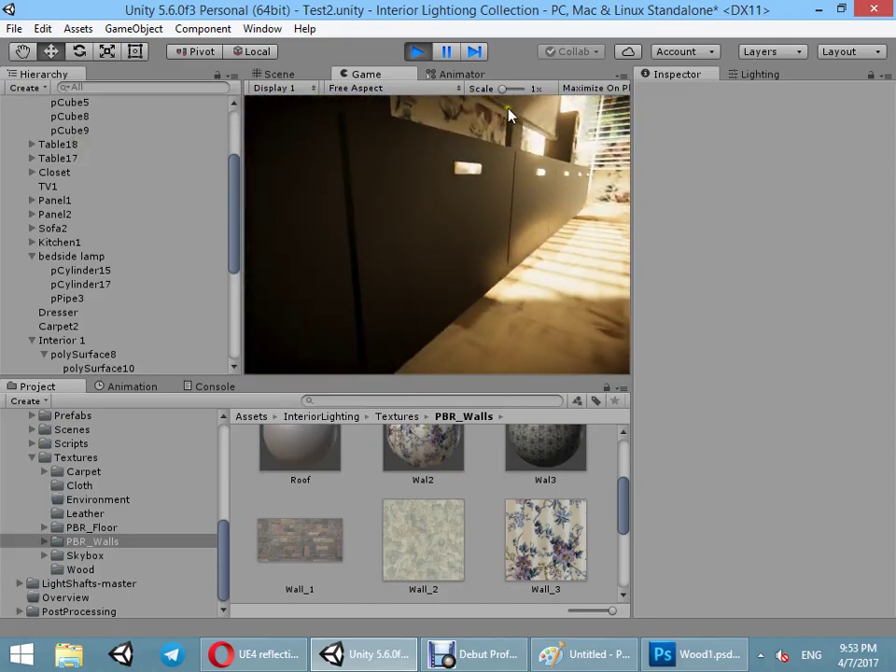
- Back in the Scene view, turn toward the TV wall and select the dark wall panel pCube104
key(super)
click(280, 74)
right_drag(306, 131, 502, 252)
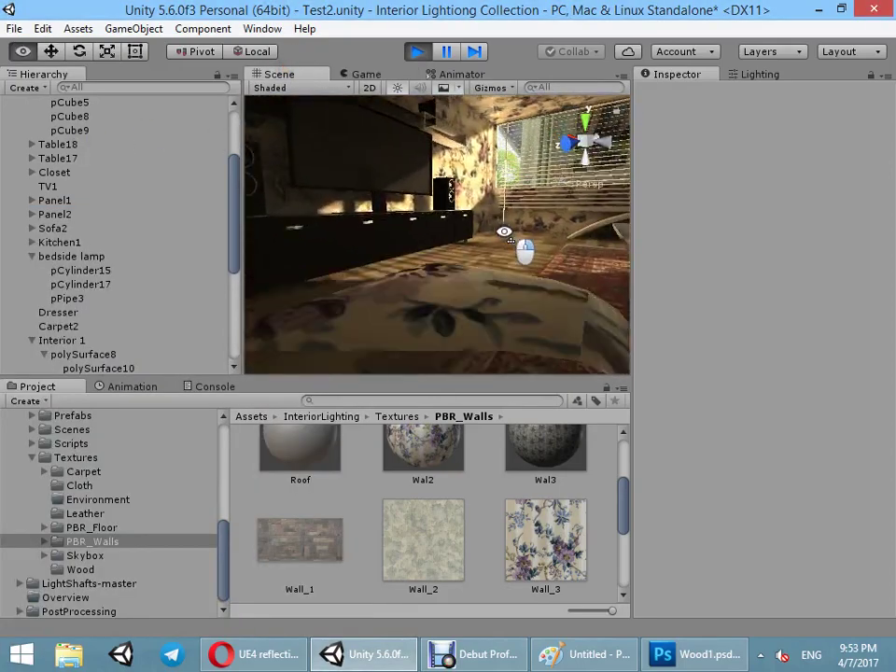
click(504, 254)
right_drag(528, 296, 486, 278)
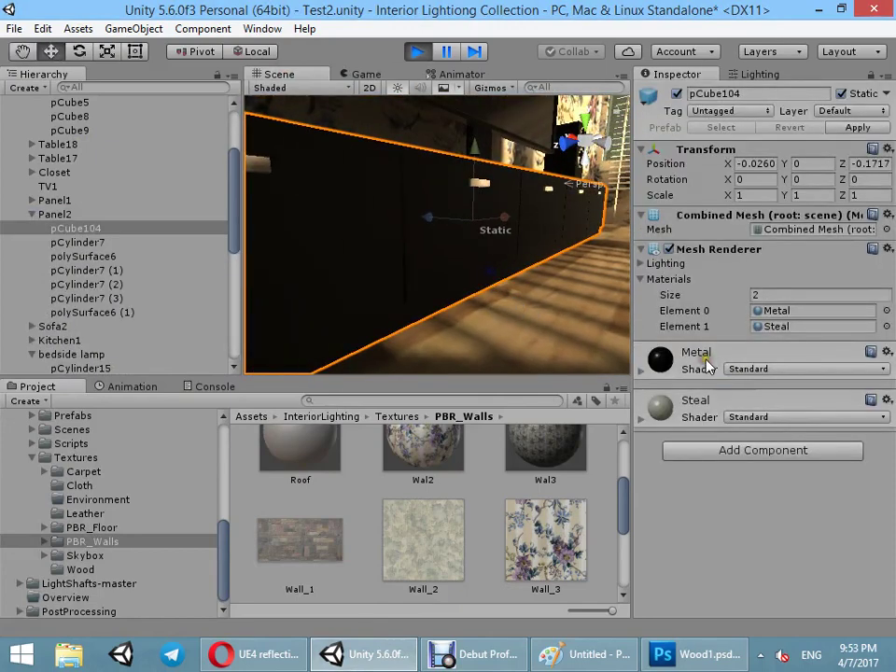
- Lower pCube104's Metal material Smoothness to 0.96 while watching the running Game view
click(366, 73)
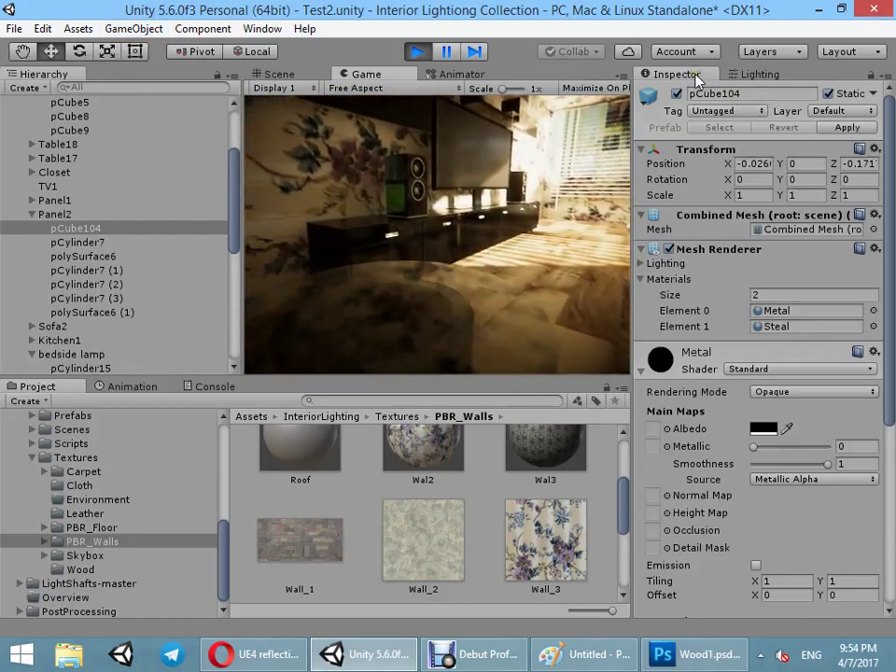
key(super)
drag(826, 464, 819, 464)
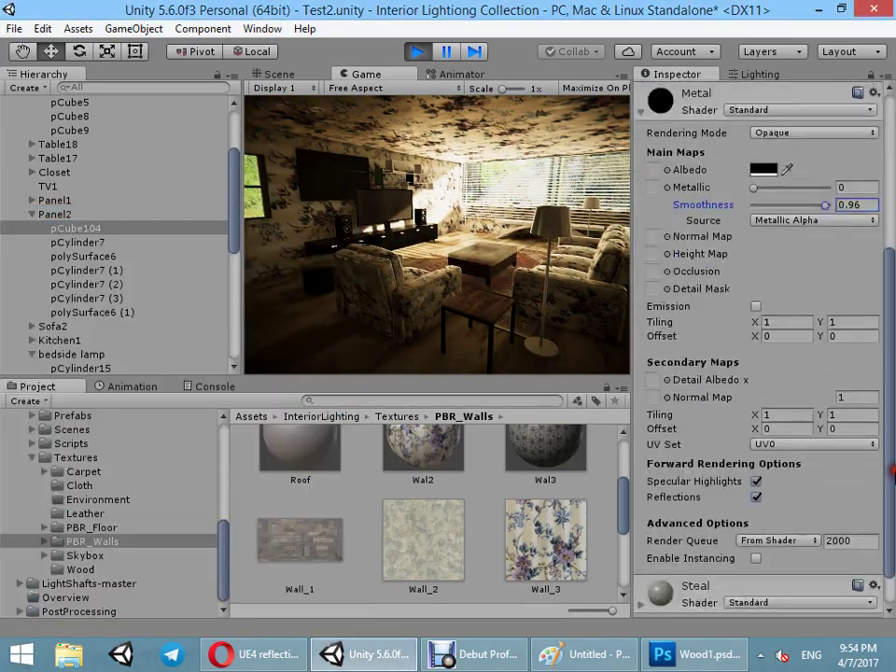
scroll(765, 246, down, 1)
- Collapse the Metal material and expand pCube104's Steal material, showing Smoothness 0.77
click(709, 345)
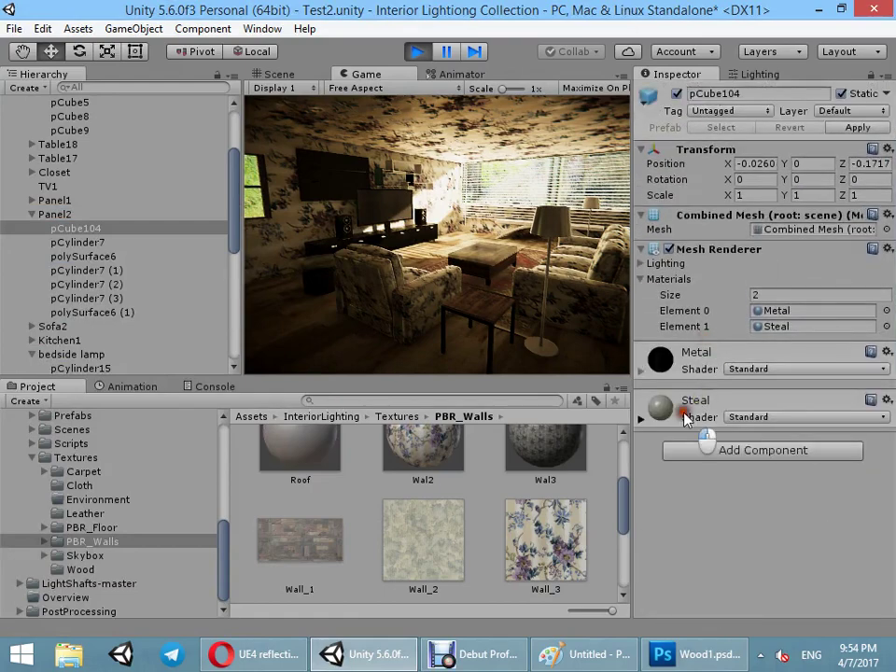
click(684, 419)
scroll(681, 479, down, 10)
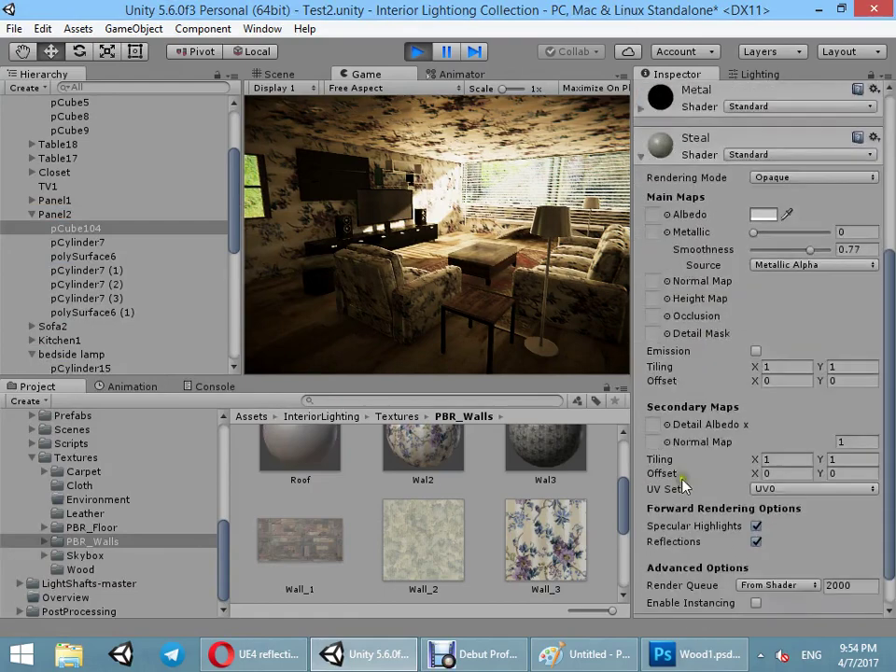
scroll(469, 514, down, 5)
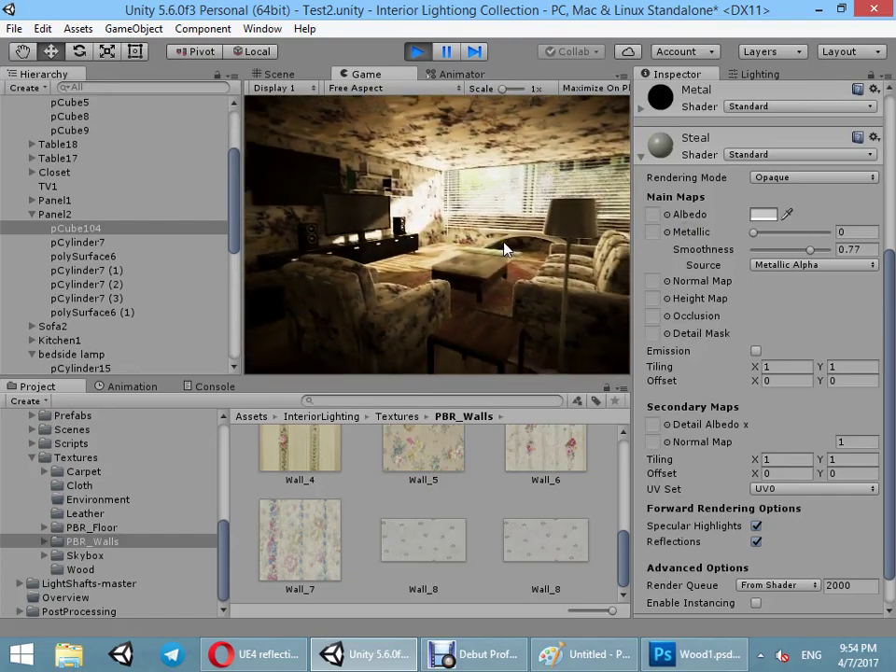
key(super)
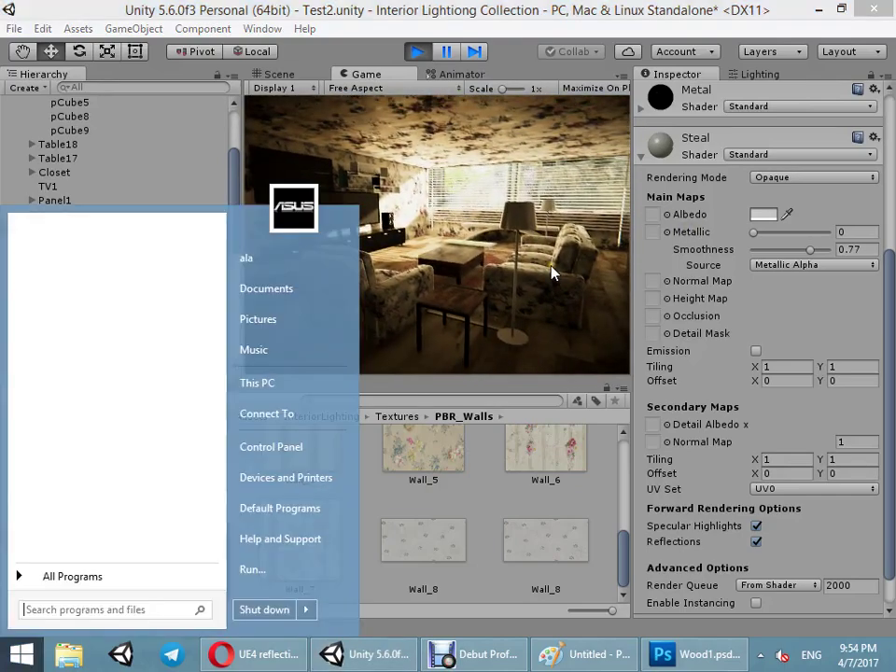
key(super)
key(super)
key(super)
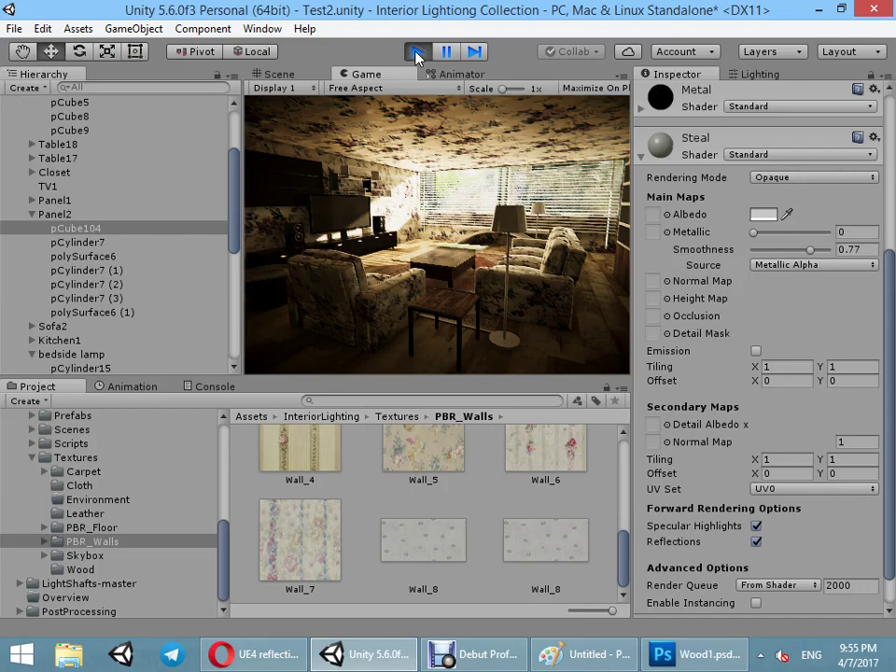
- Open the Main Camera's Tut4 post-processing profile and expand its Color Grading section
scroll(58, 112, up, 4)
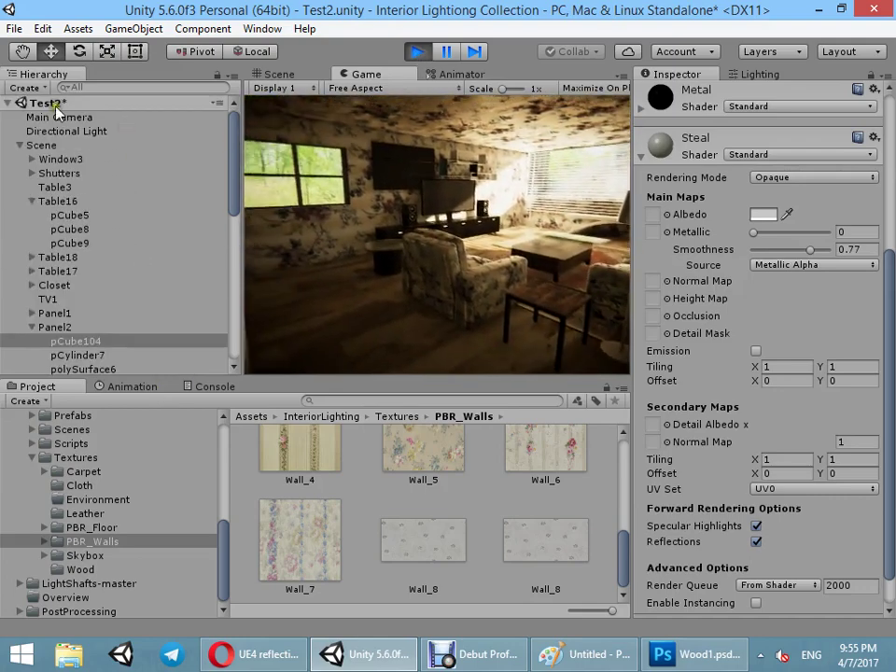
click(58, 115)
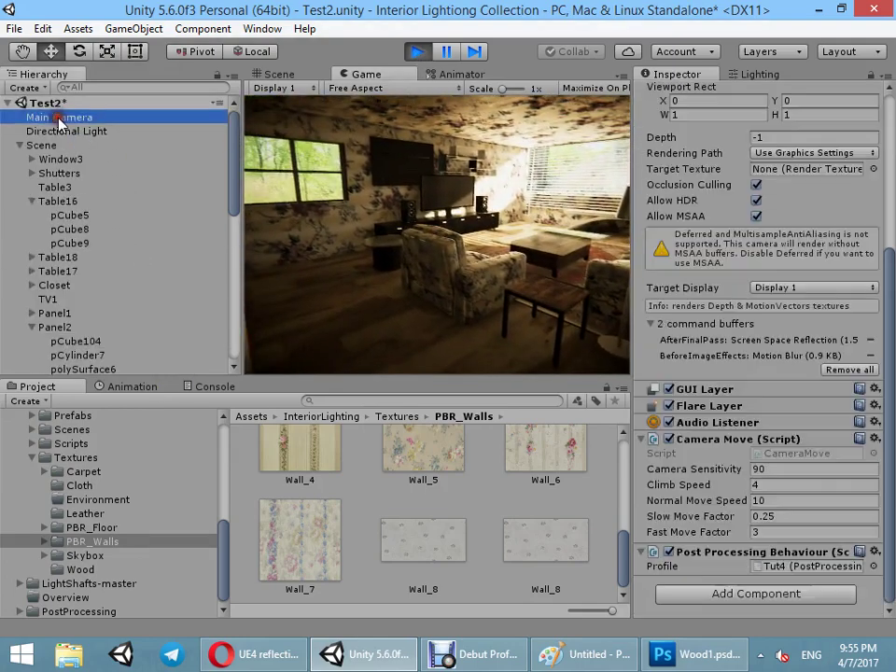
click(784, 566)
click(298, 539)
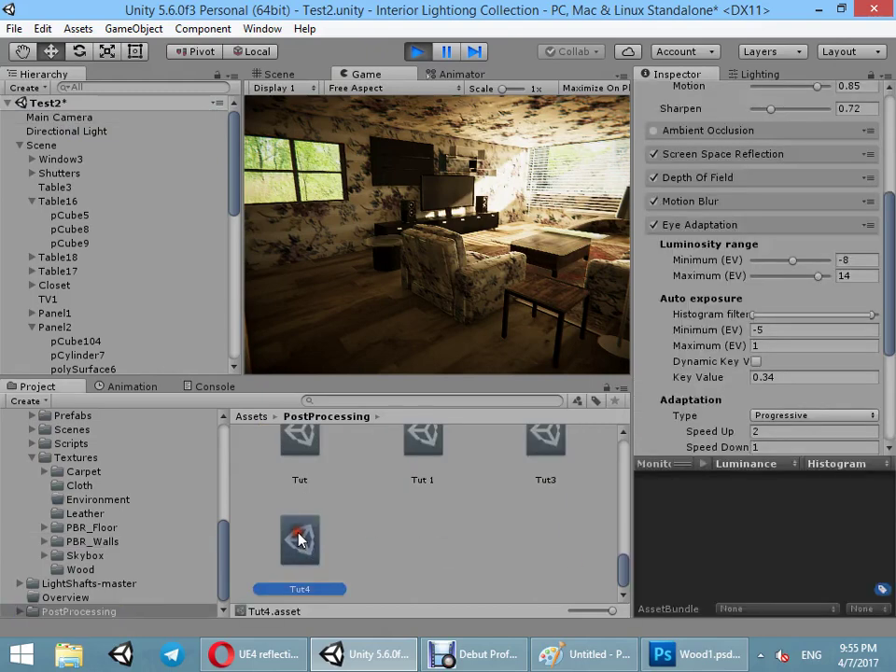
click(717, 231)
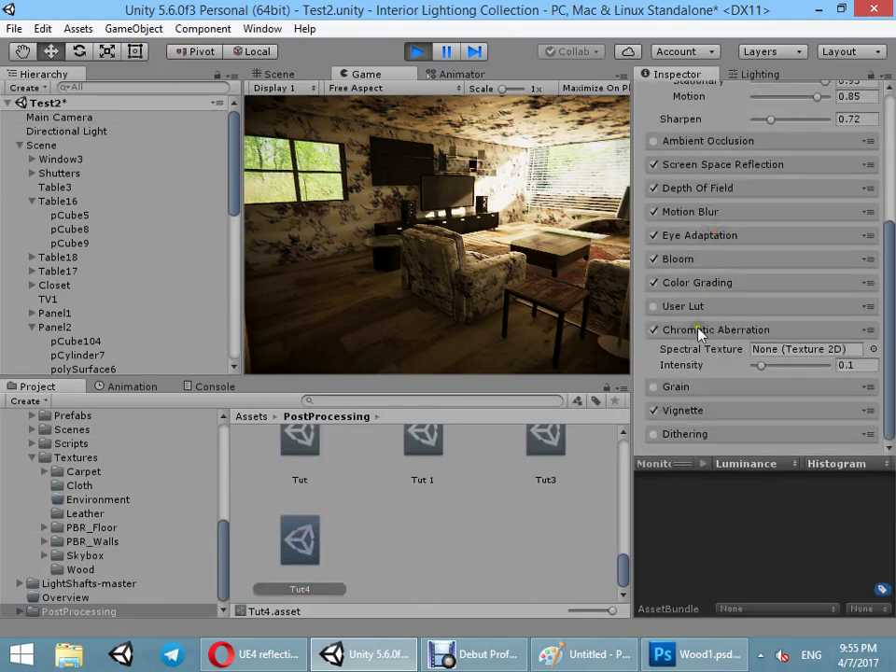
click(699, 332)
click(680, 268)
click(681, 269)
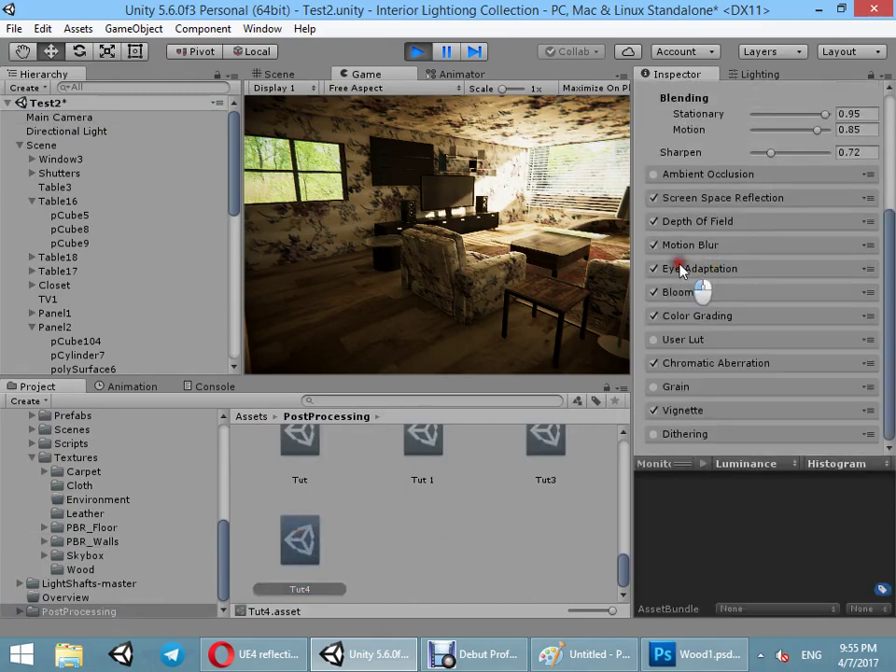
click(699, 320)
- Set Contrast to 1.1 after trying 1.4, and nudge the Power trackball toward red
scroll(786, 352, down, 4)
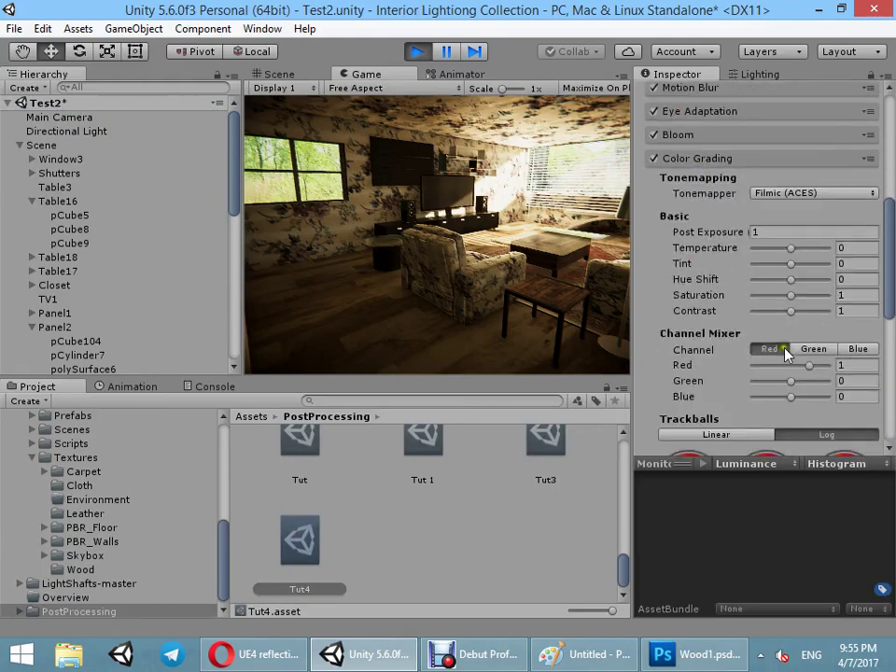
click(779, 235)
click(845, 312)
text(.1)
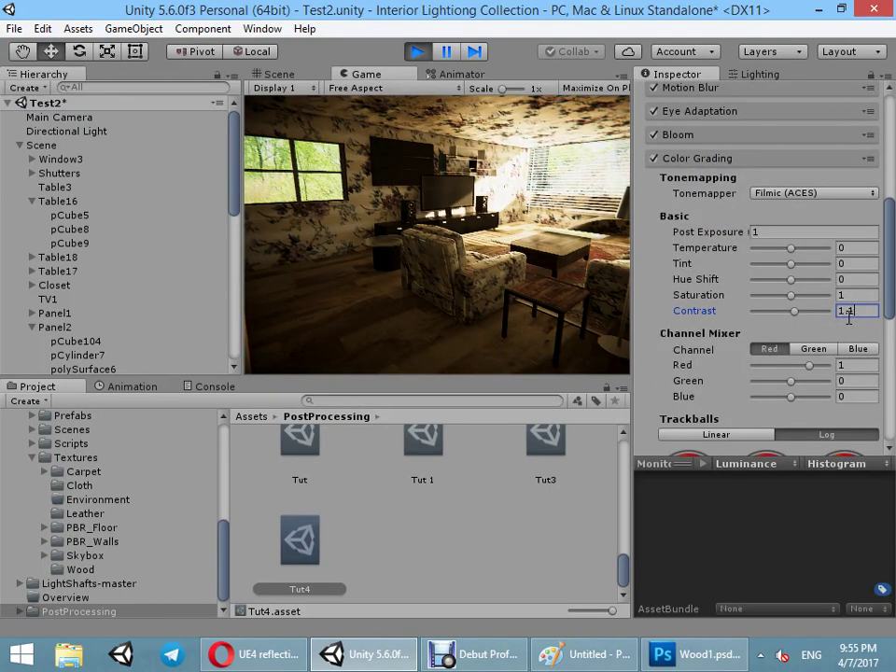
click(572, 270)
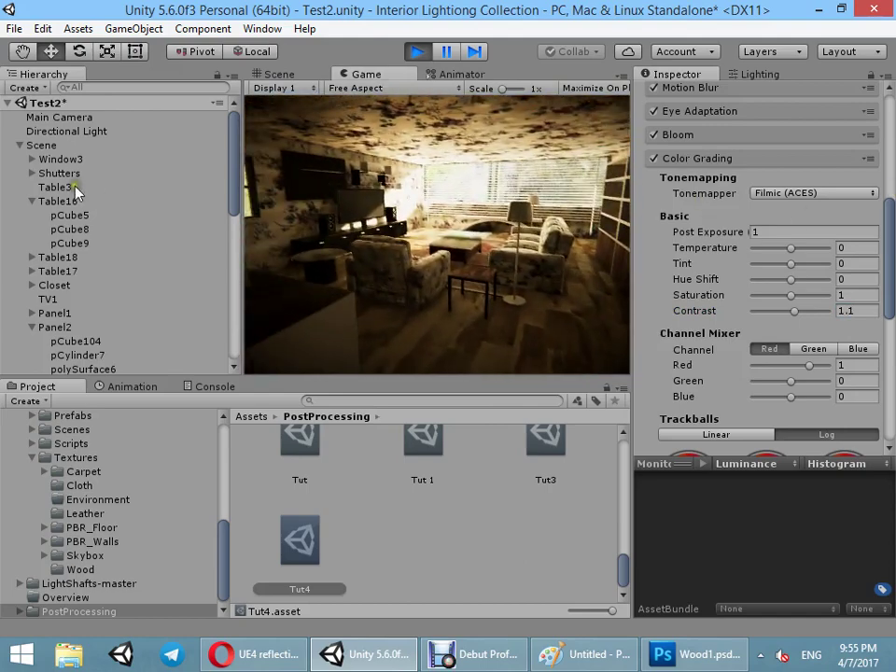
key(super)
click(867, 314)
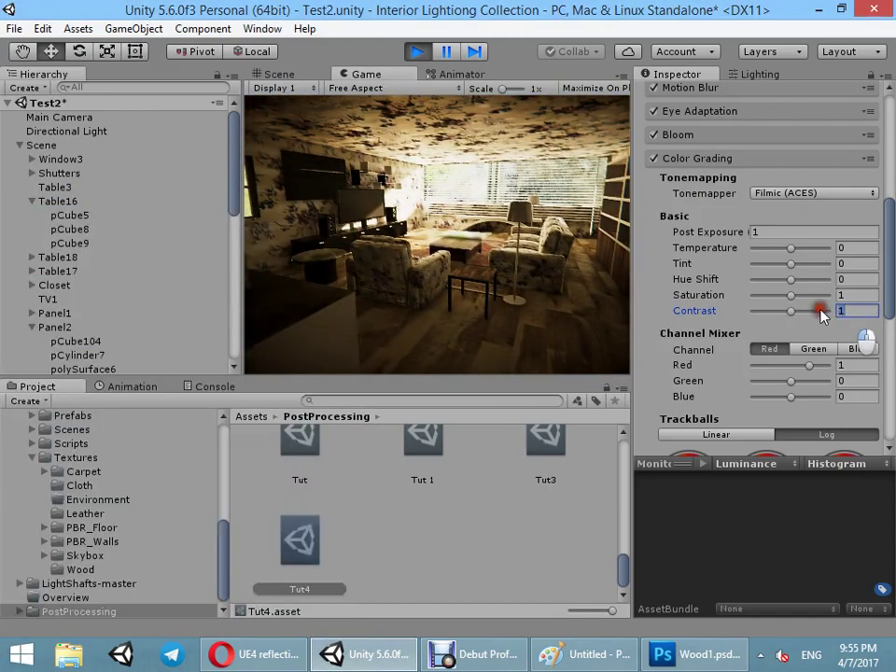
text(.)
drag(749, 301, 772, 306)
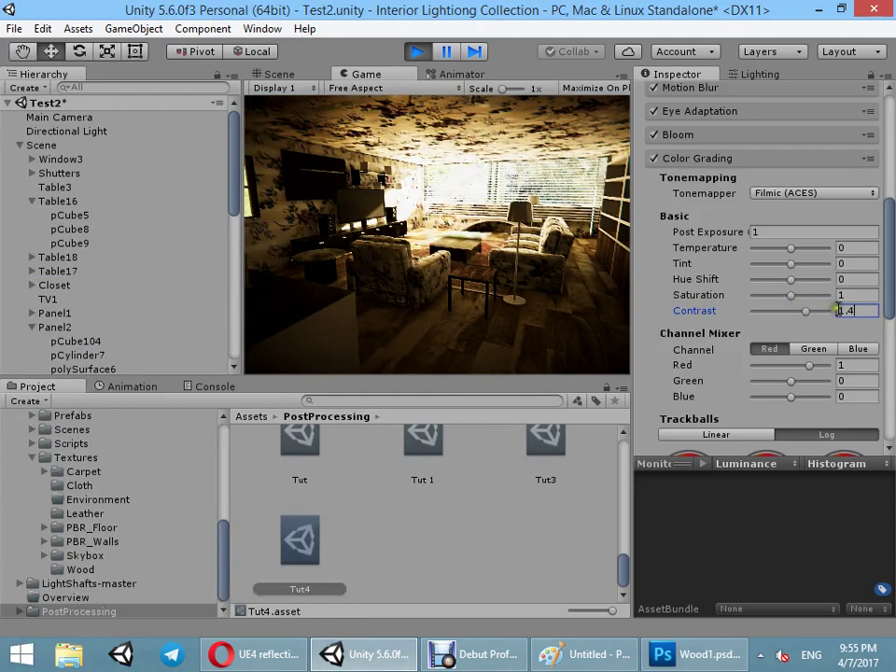
text(1.1)
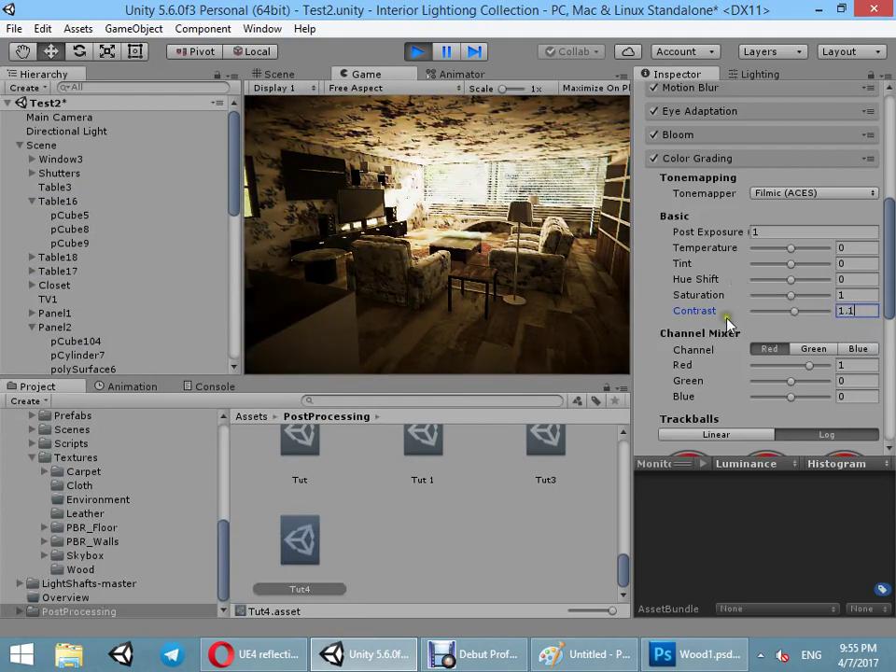
scroll(723, 331, down, 3)
mouse_move(770, 389)
mouse_down()
mouse_move(788, 401)
mouse_move(776, 398)
mouse_up()
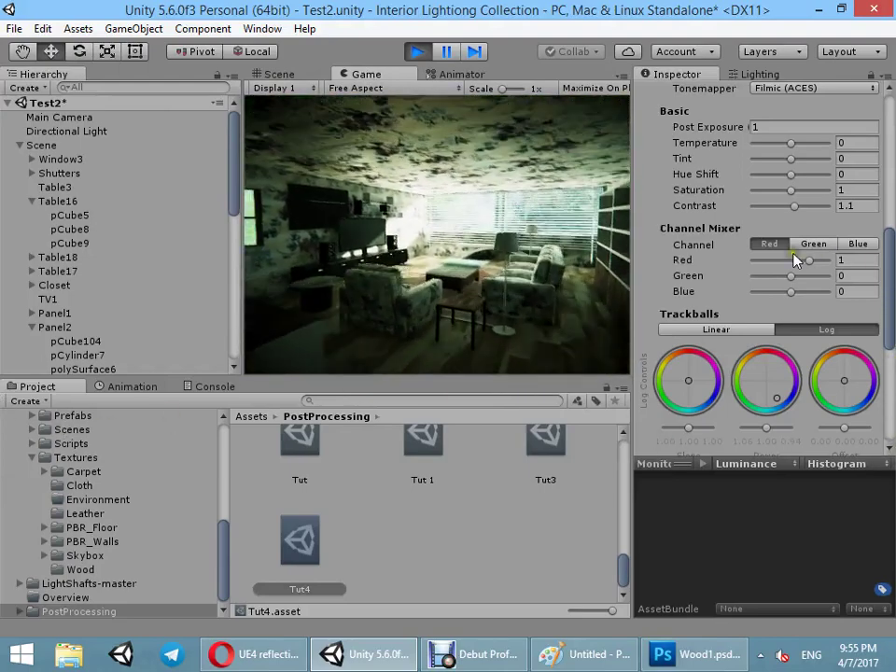
- Expand Chromatic Aberration and set its Intensity to 0.34
key(super)
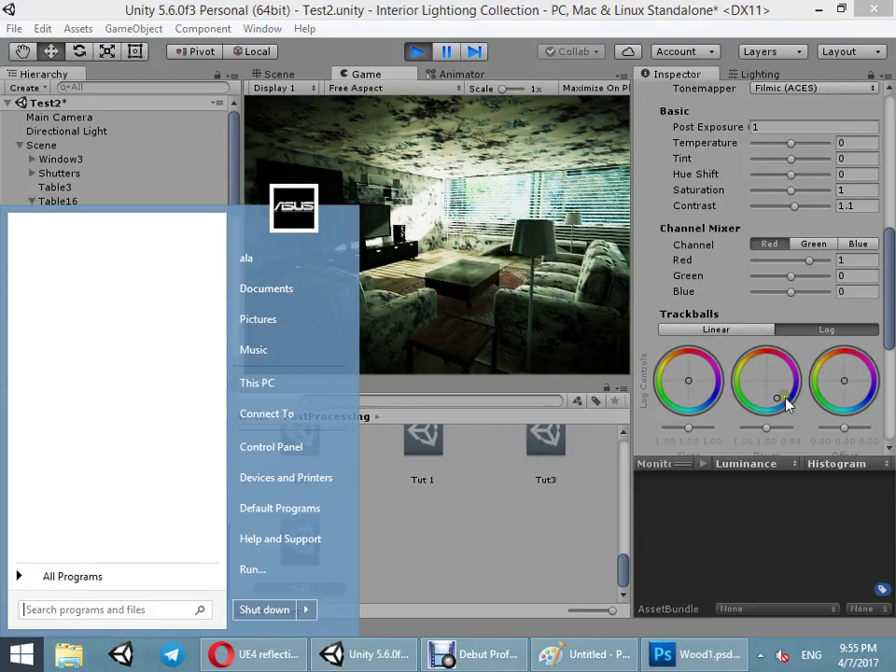
click(782, 399)
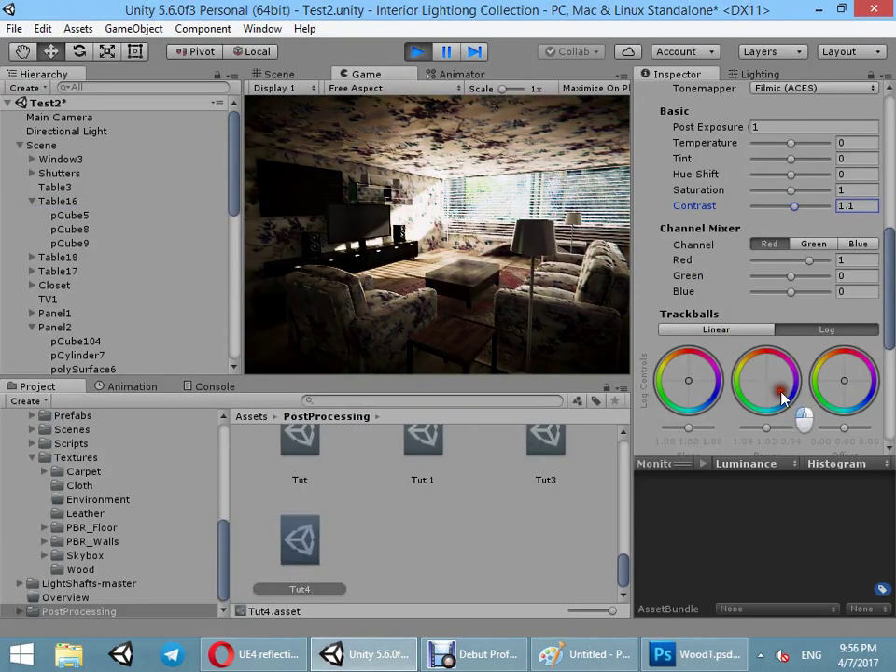
click(387, 276)
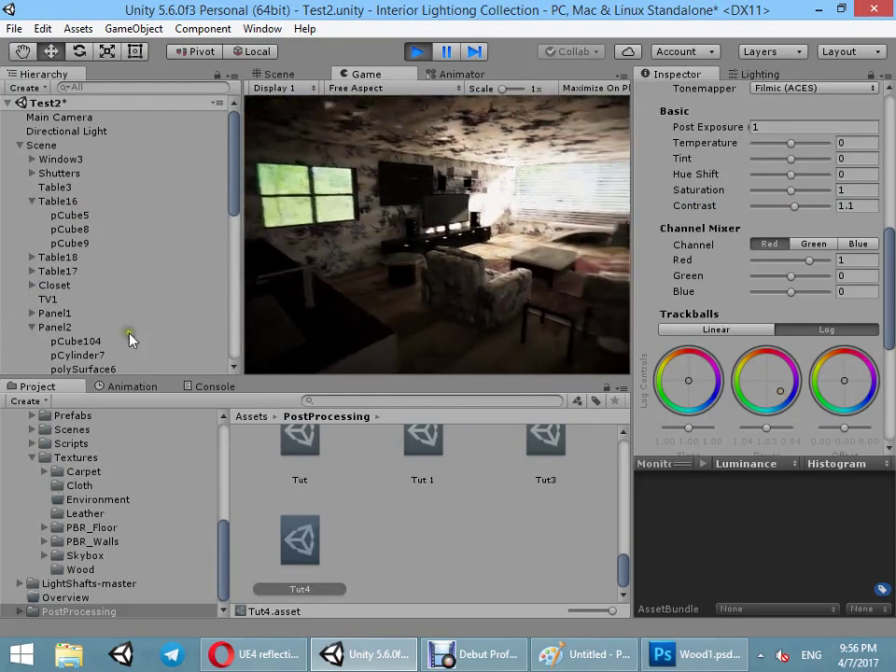
key(super)
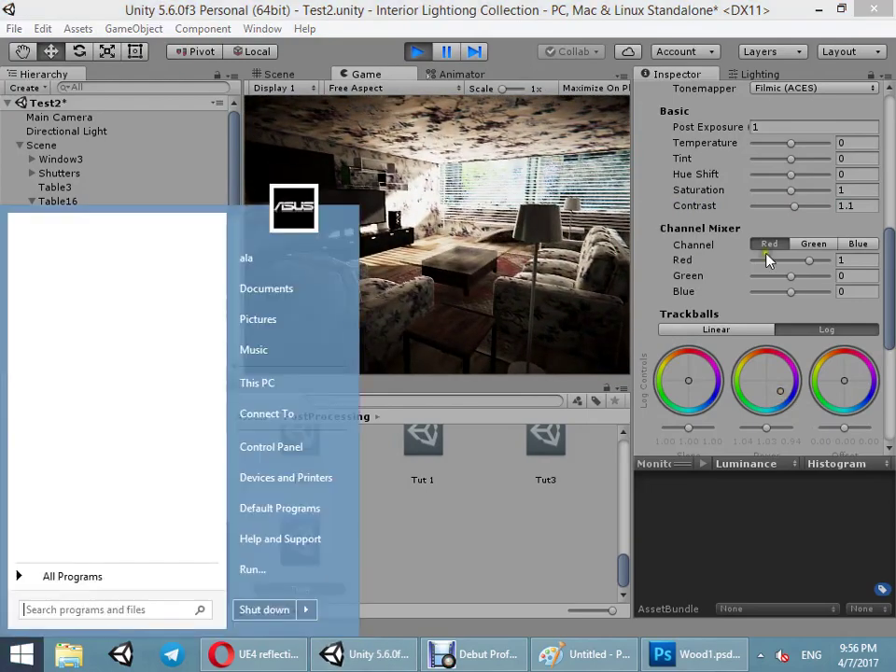
drag(890, 326, 889, 417)
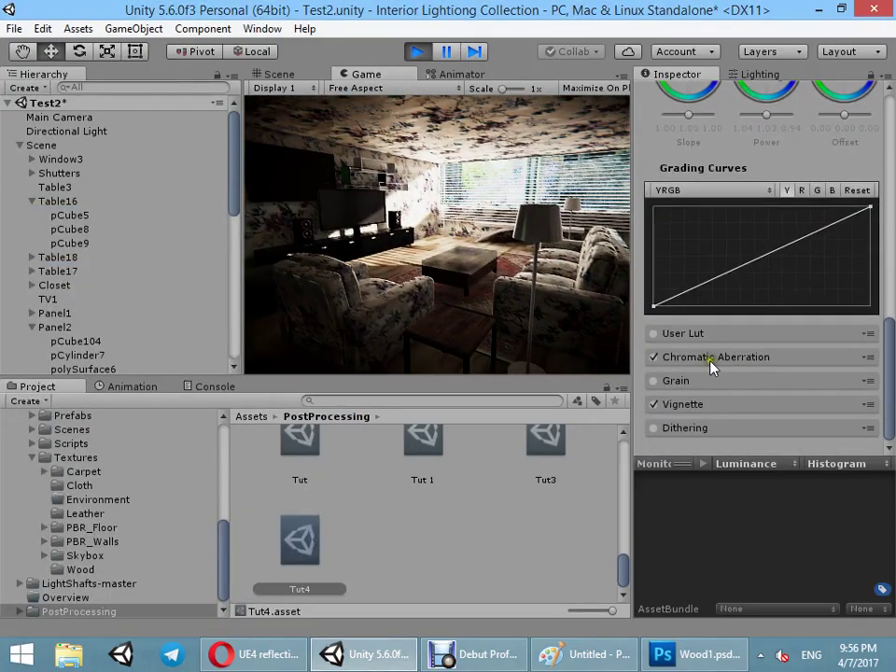
click(709, 359)
text(.34)
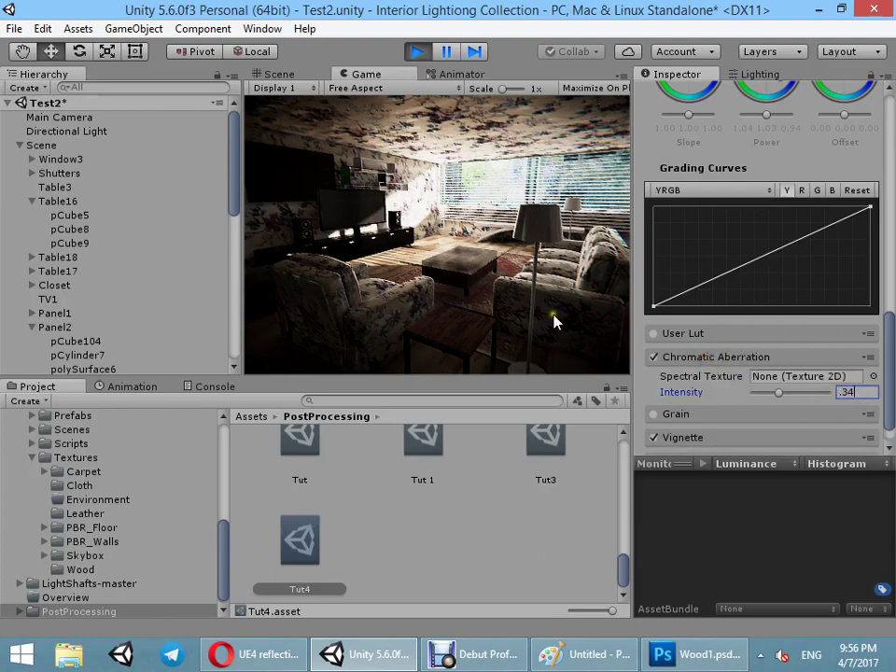
click(554, 321)
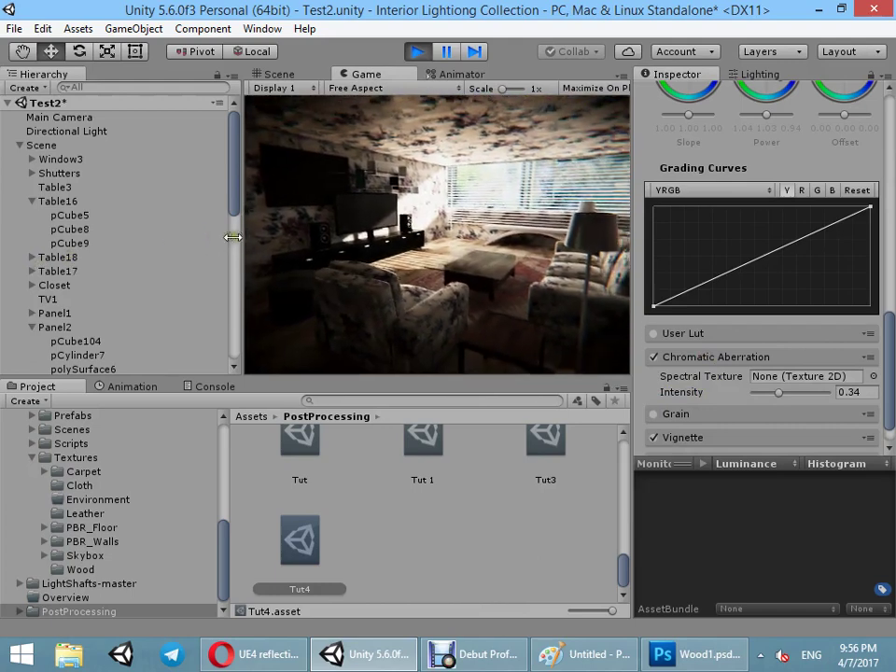
key(super)
click(859, 392)
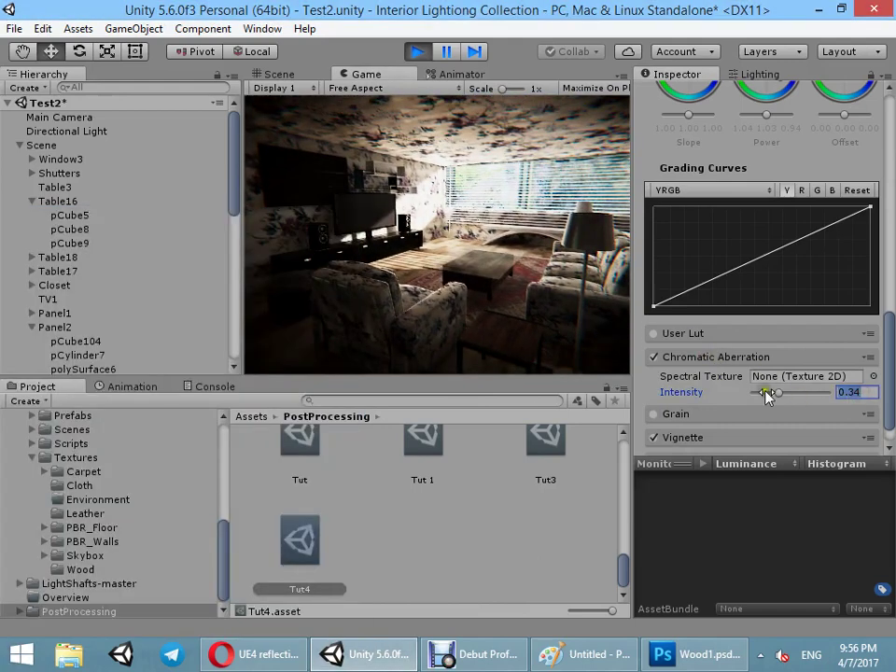
- Collapse Color Grading, Chromatic Aberration, Antialiasing and Fog, then deselect the Tut4 profile
scroll(707, 254, up, 3)
scroll(691, 244, up, 3)
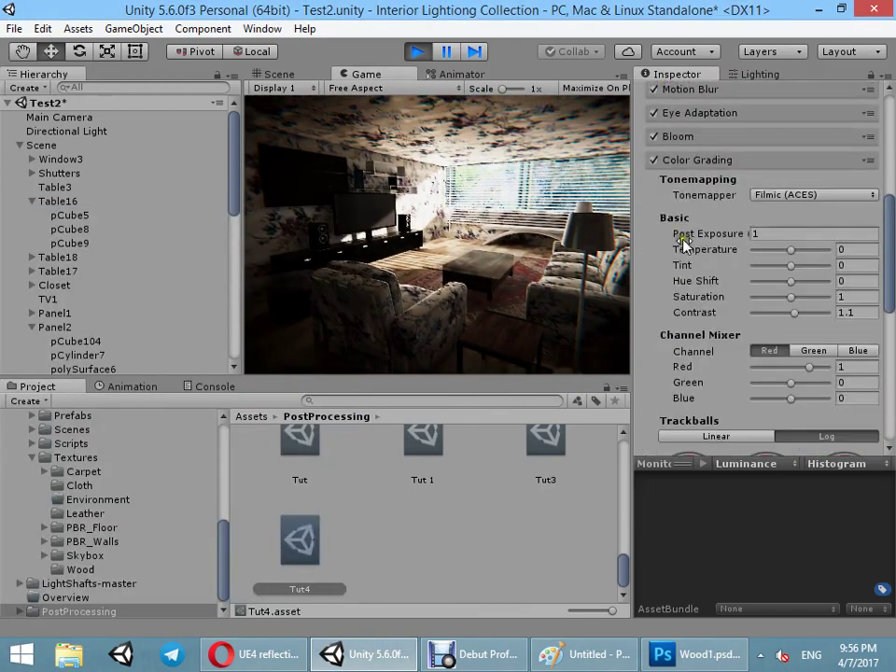
click(690, 161)
click(680, 332)
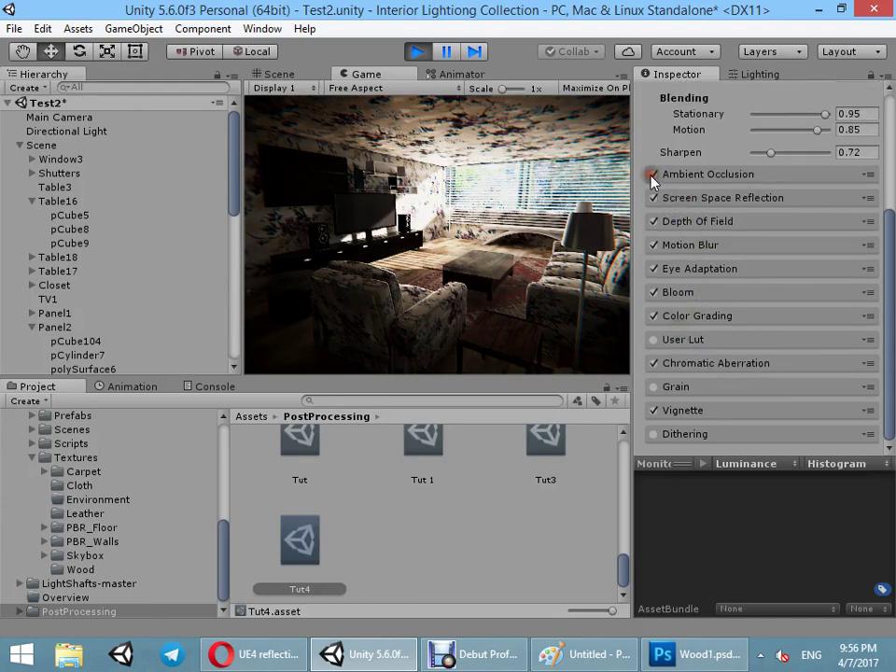
scroll(677, 282, up, 3)
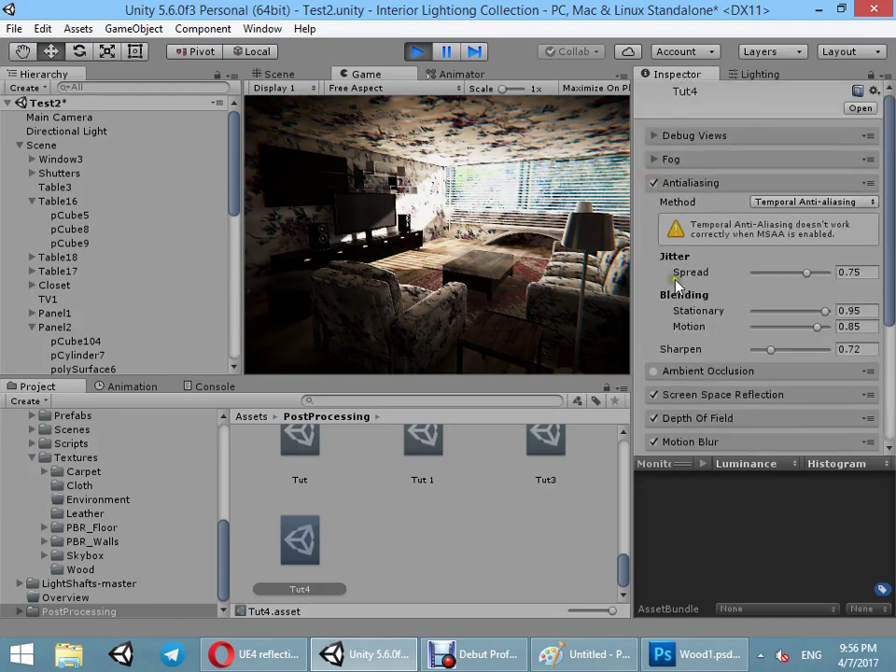
click(679, 186)
click(675, 160)
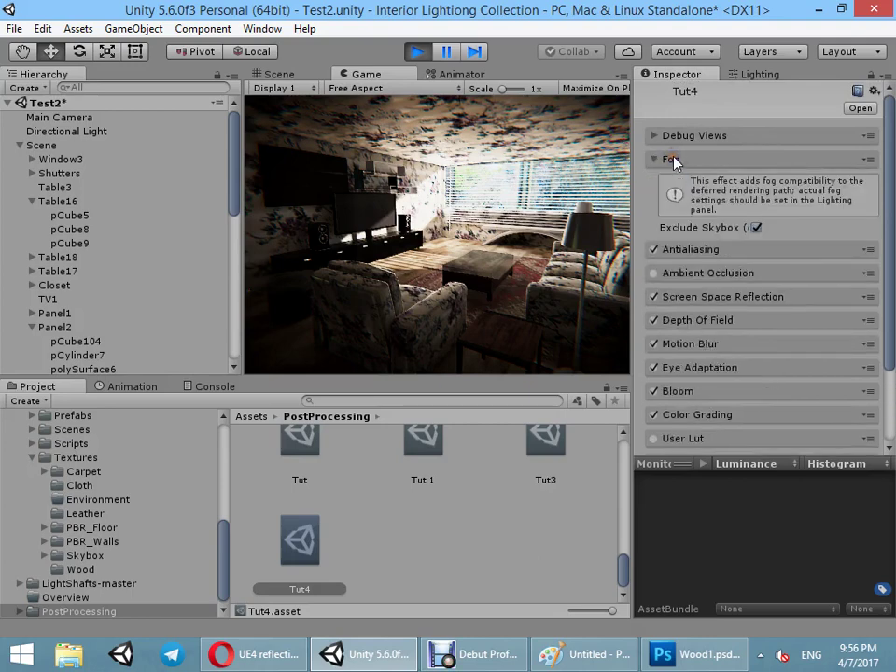
click(674, 159)
scroll(660, 355, down, 1)
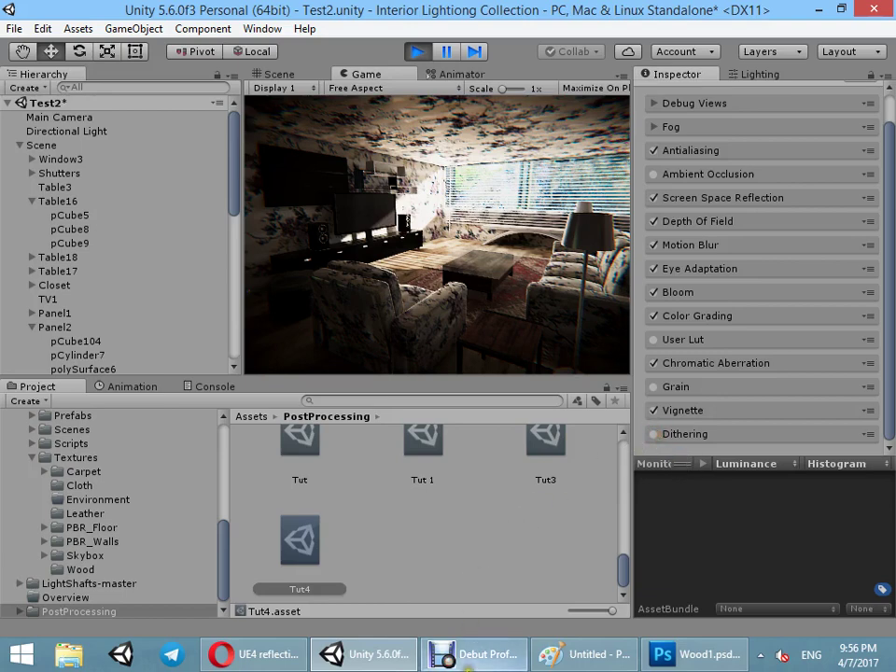
mouse_move(470, 663)
click(609, 514)
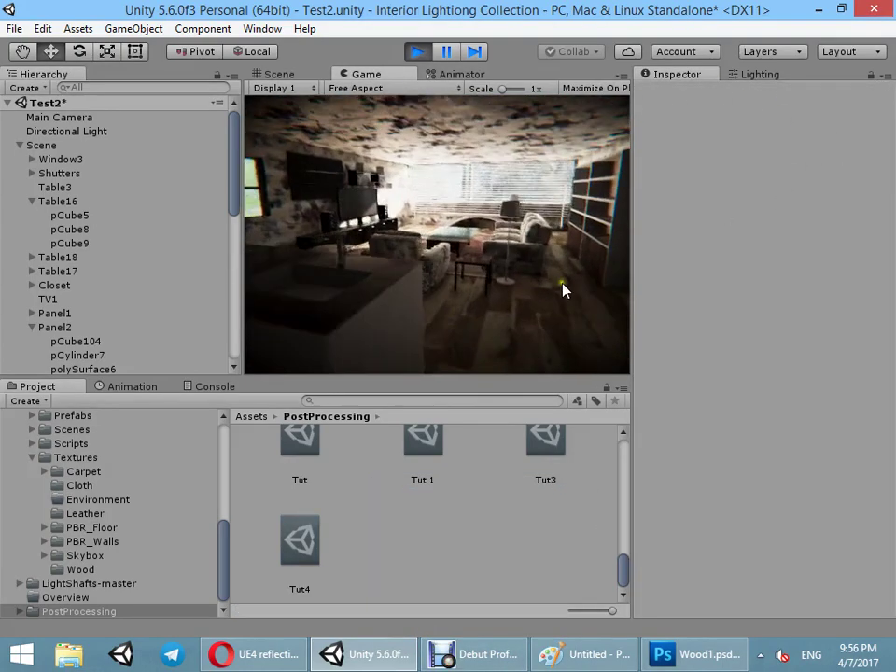
- In Paint, add a right-side note about using better textures and baking the scene again
key(super)
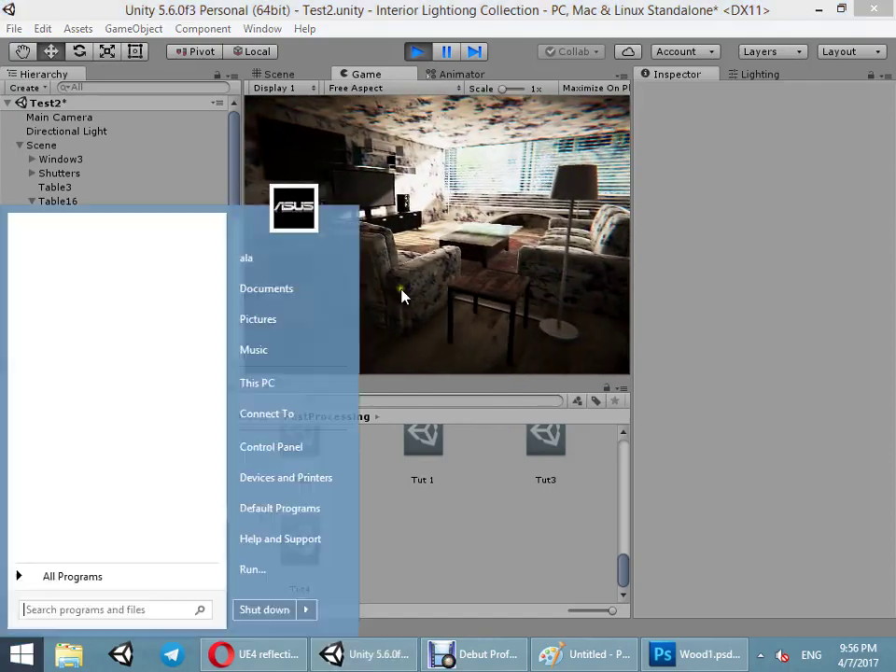
click(560, 654)
click(534, 383)
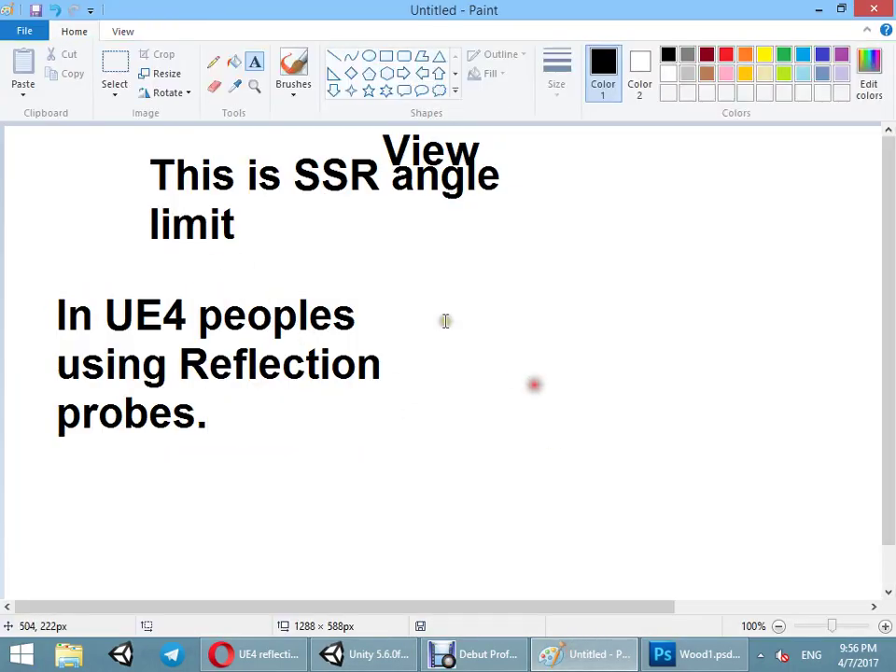
click(468, 299)
text(ow you can use)
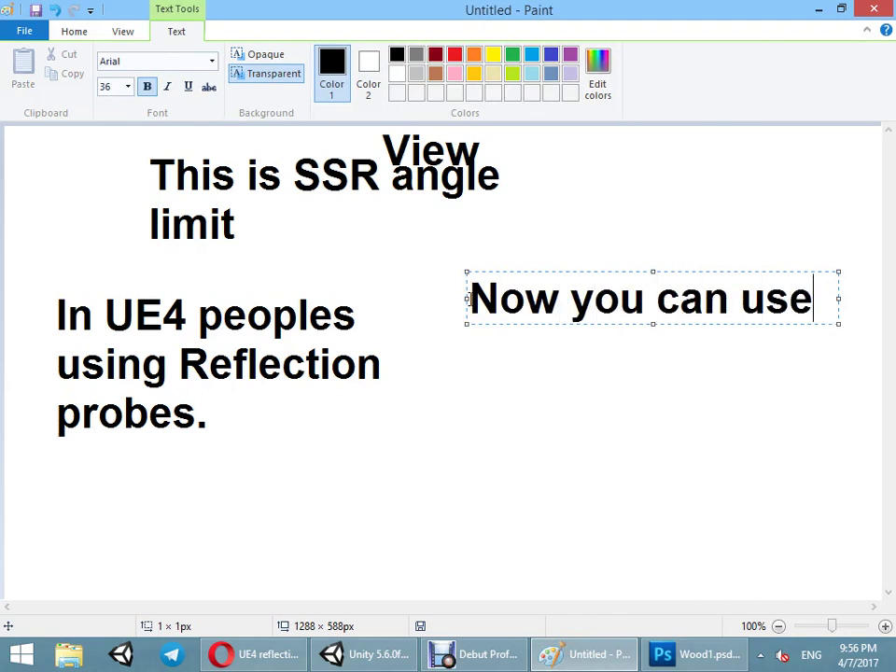
text( better textures)
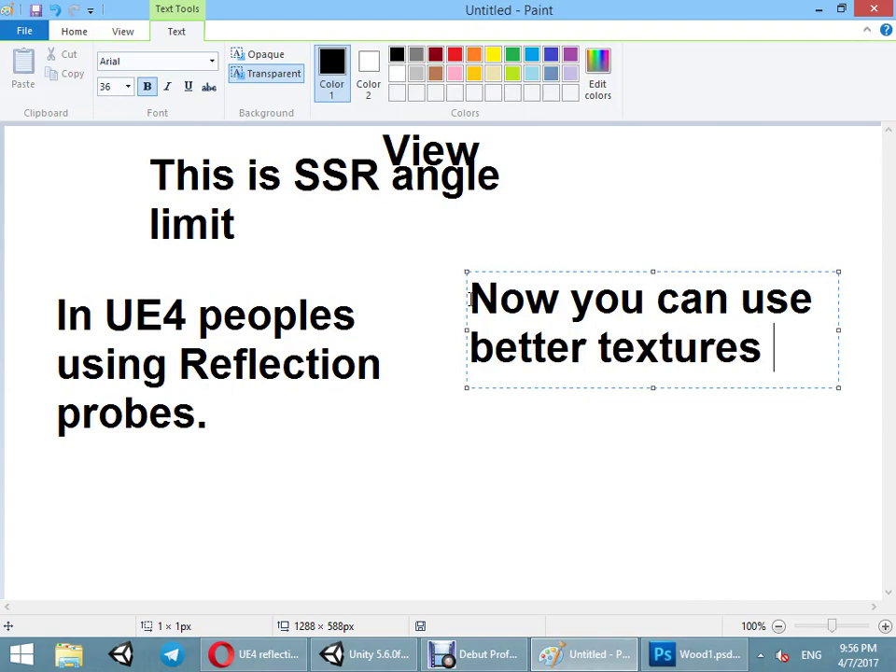
text(d ba)
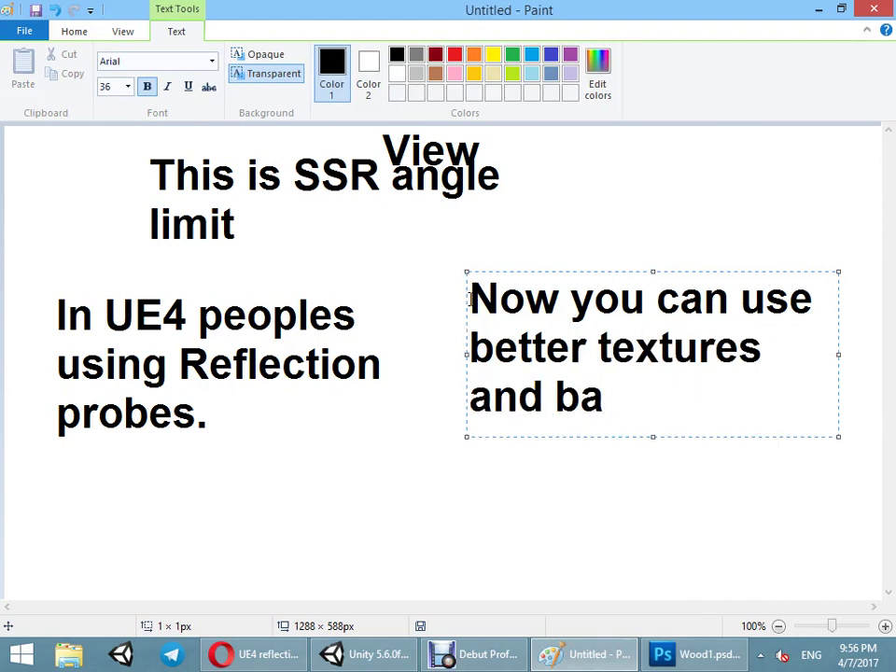
text(gain.)
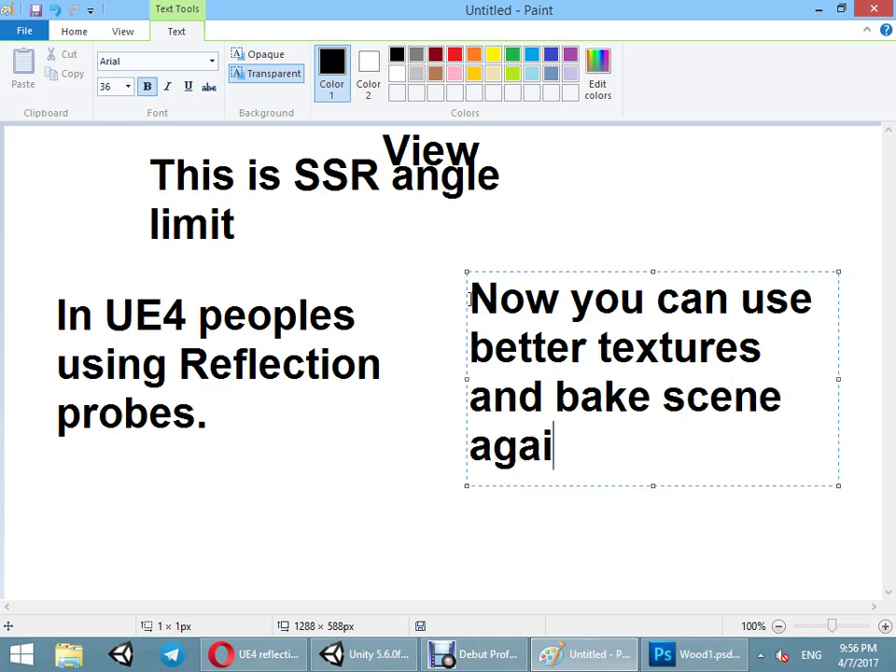
click(569, 249)
- Add a 'Precomputed Realtime GI' note at the bottom left and close the drawing
click(64, 537)
text(Or just use Preco)
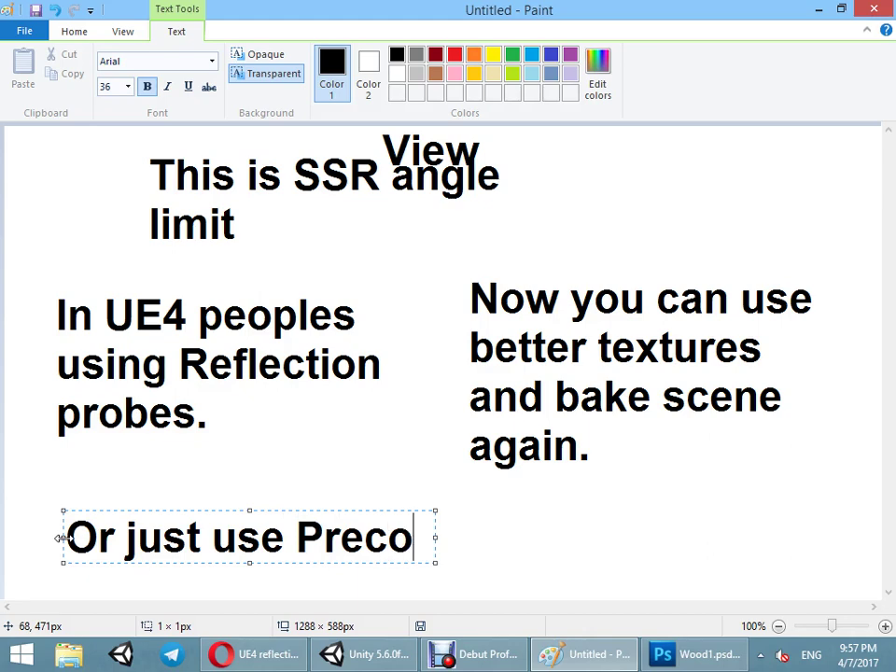
text(mput)
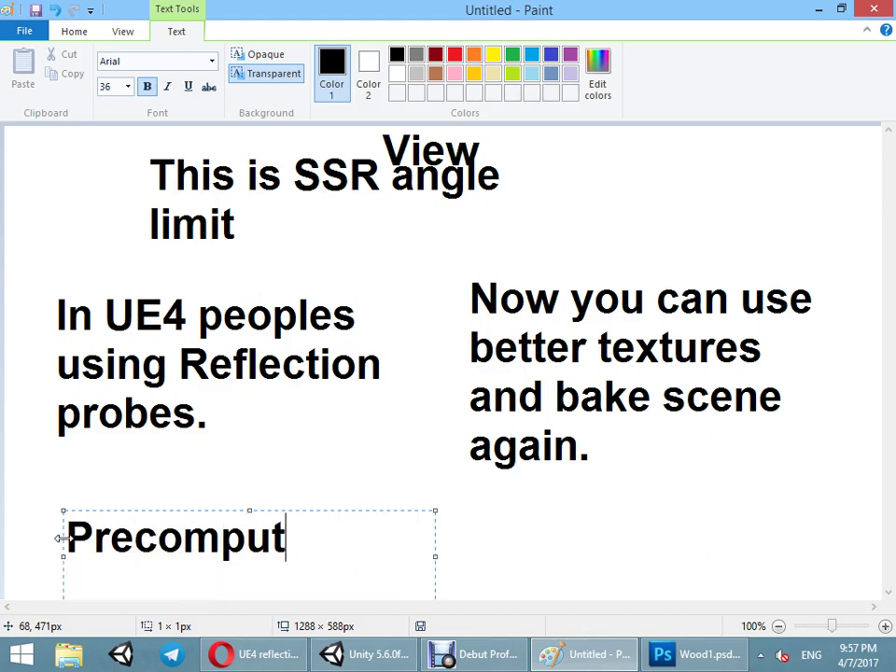
text(ed Realtime )
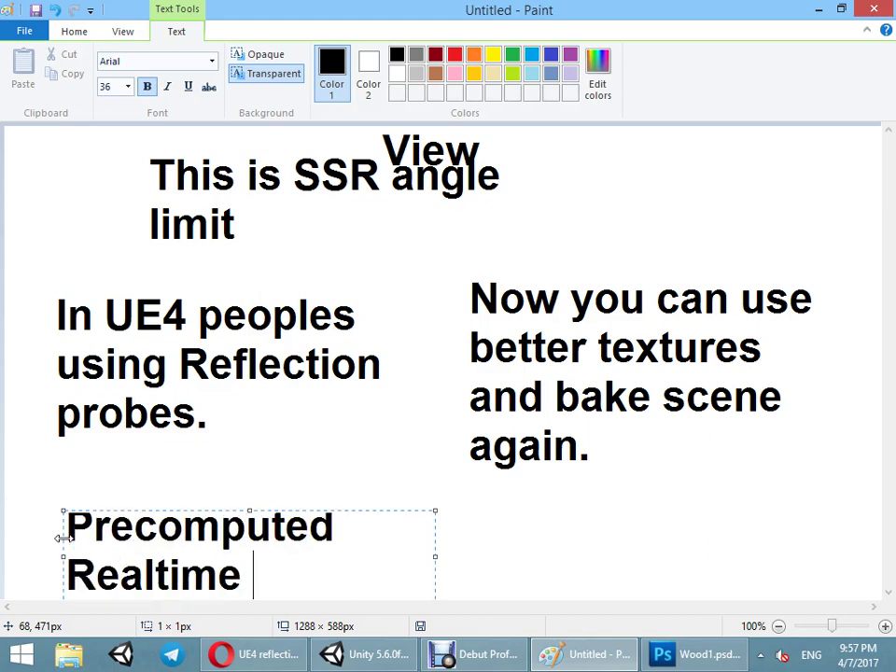
text(GI)
click(422, 278)
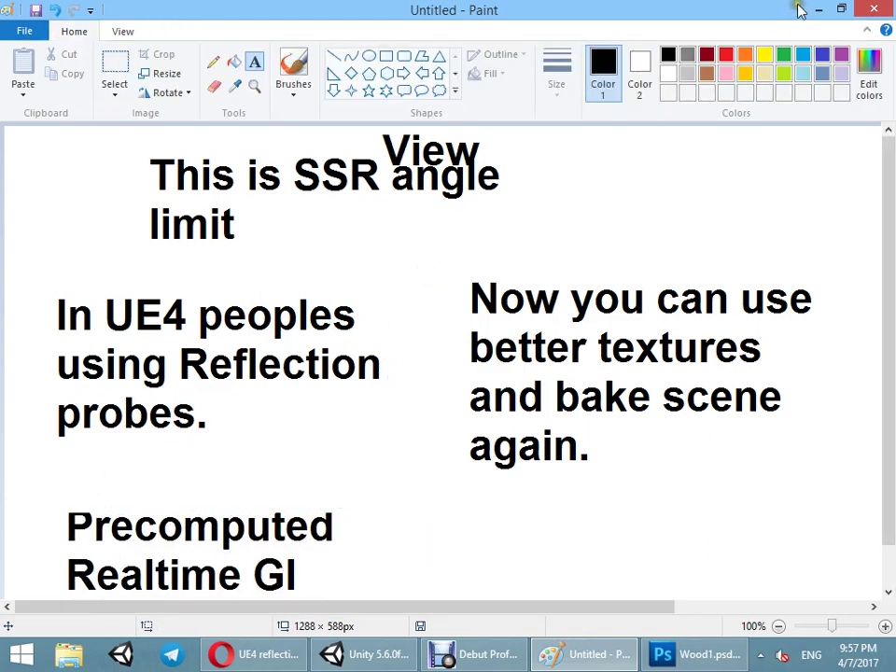
click(865, 12)
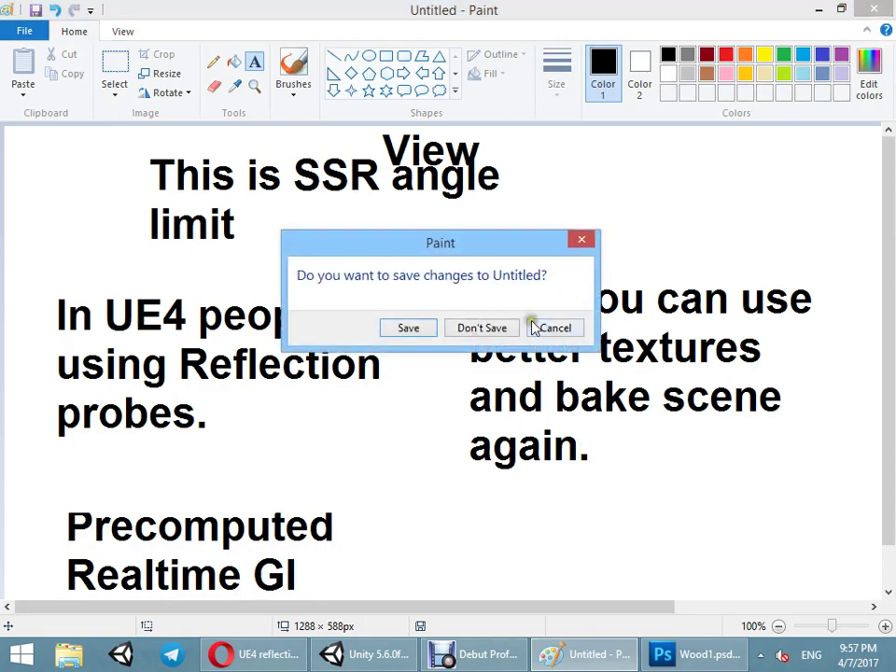